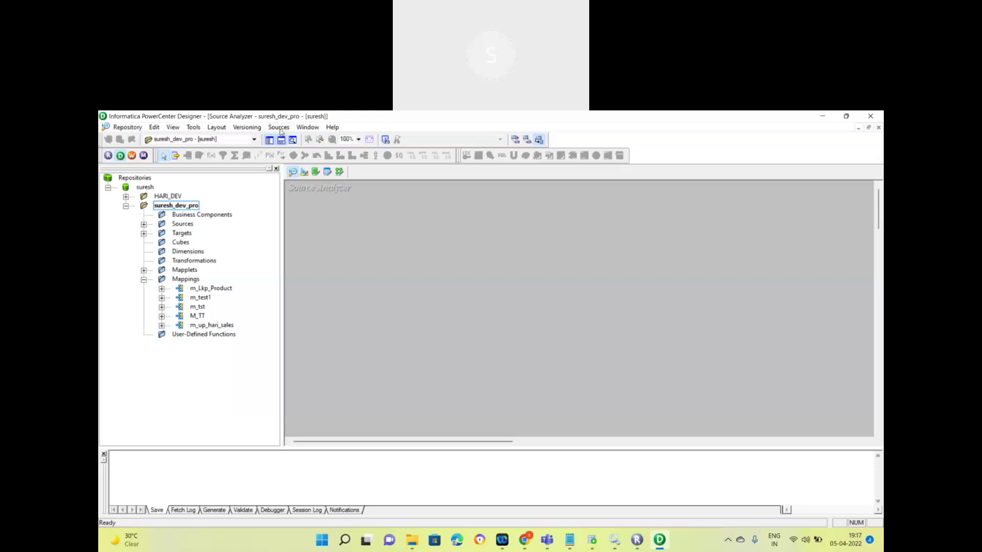
Step: Start Sources > Import from Database in Designer, then bring up the Informatica introduction notes
click(282, 131)
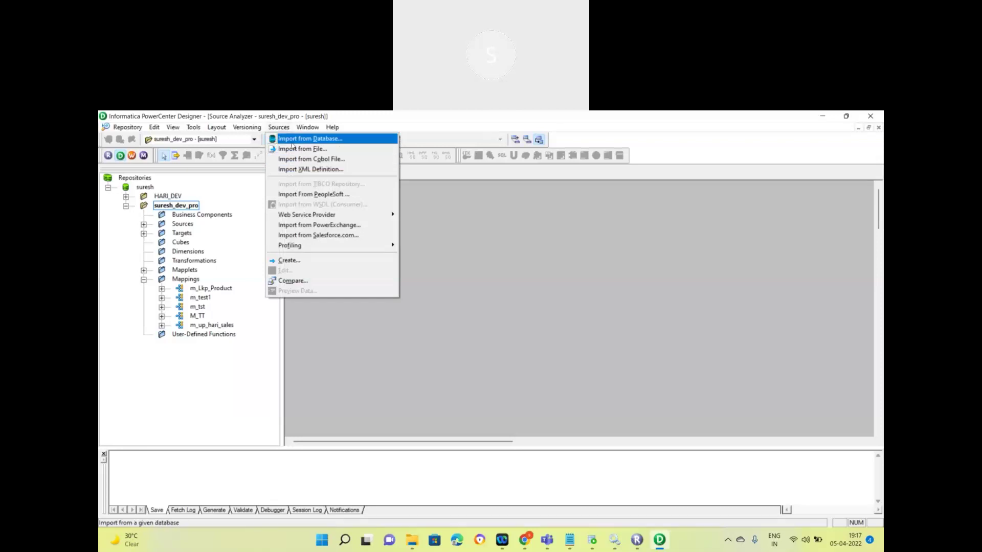
click(337, 143)
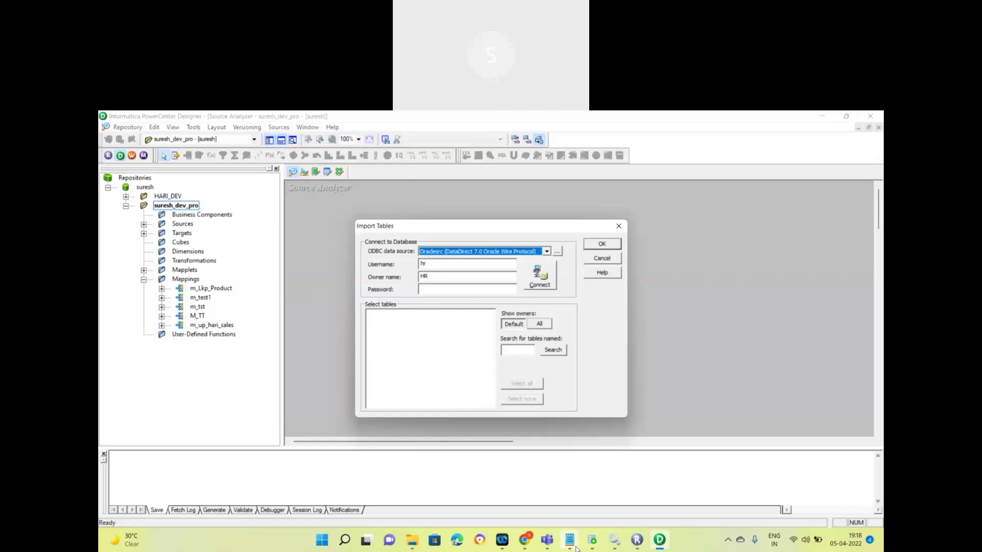
mouse_move(570, 543)
click(606, 492)
scroll(226, 395, up, 4)
scroll(227, 395, down, 4)
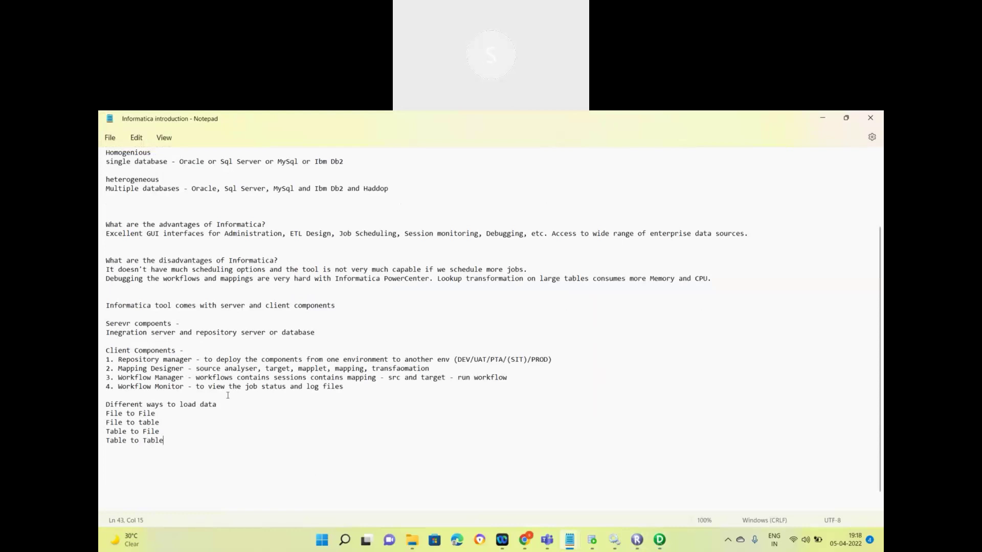
Step: Bring Oracle SQL Developer to the front
mouse_move(586, 541)
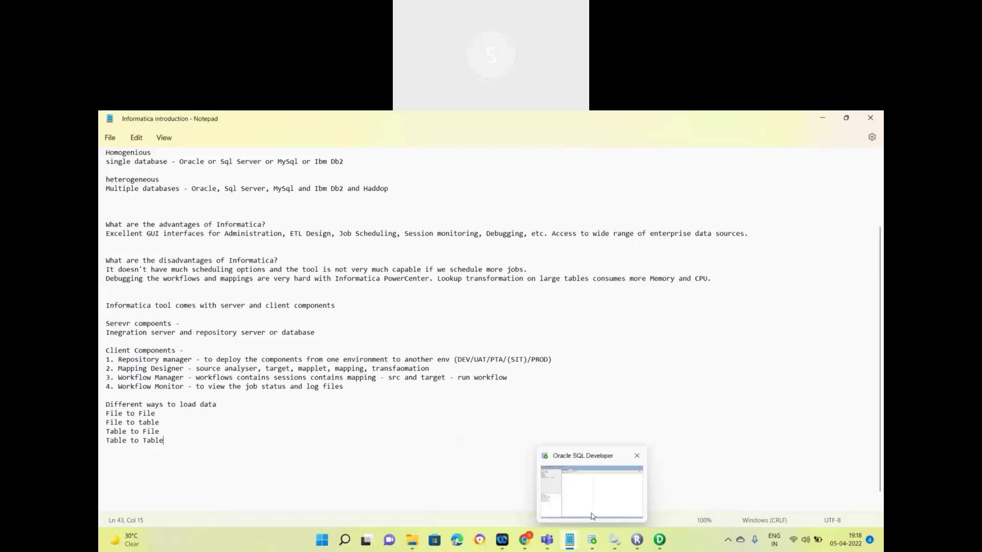
click(592, 517)
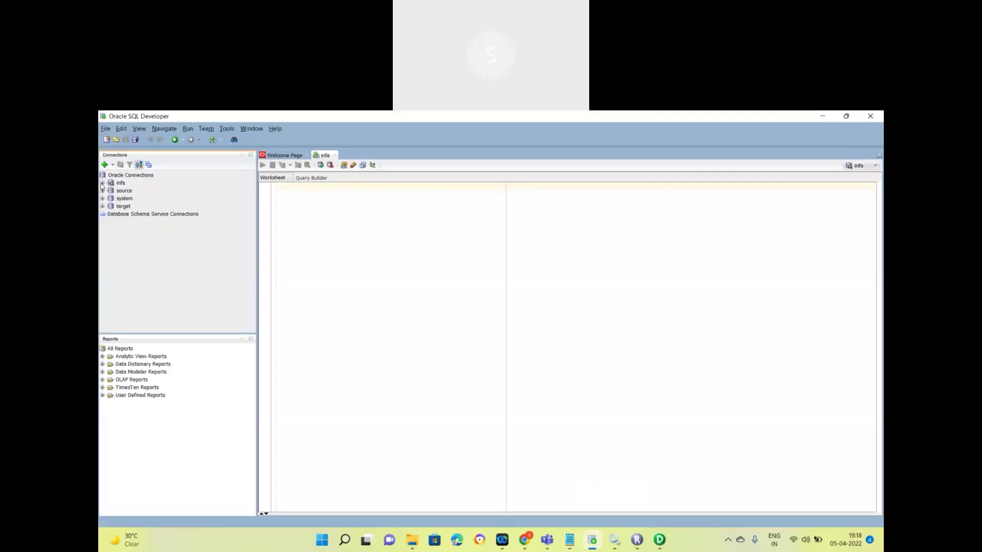
Step: Expand the infa connection and its Tables (Filtered) node to list tables like BALAJI_BKP
click(103, 184)
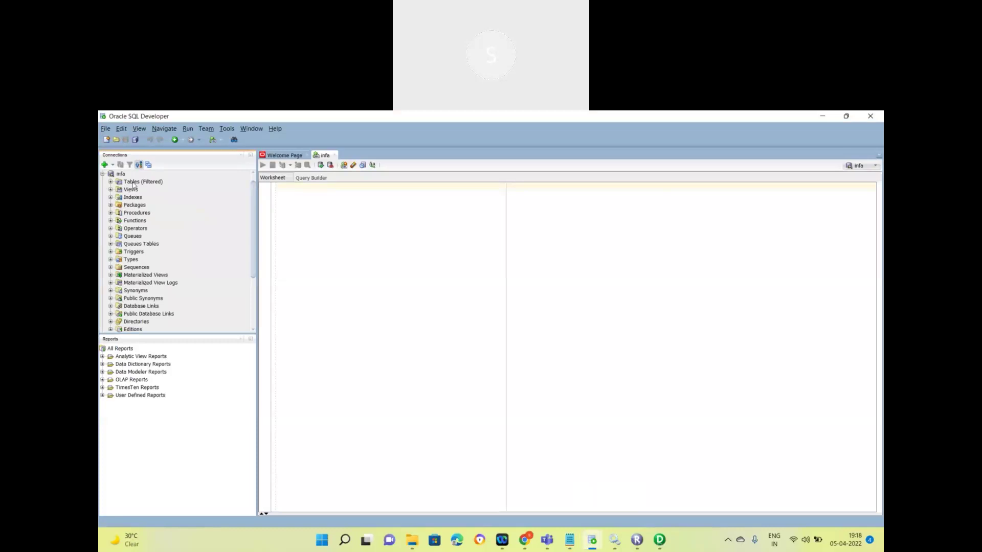
click(110, 182)
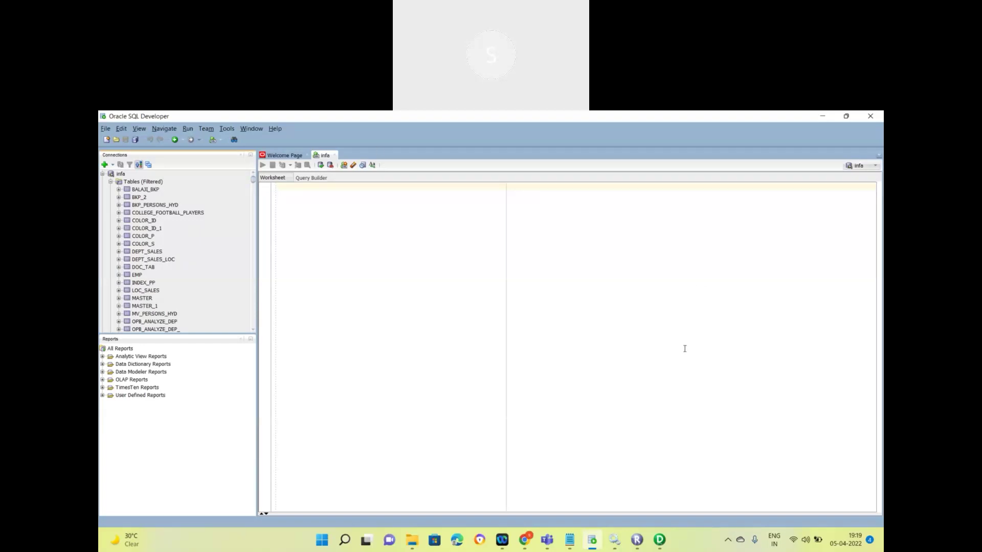
Step: Check the ODBC administrator, then reopen Import from Database with the Oracle ODBC source
click(659, 539)
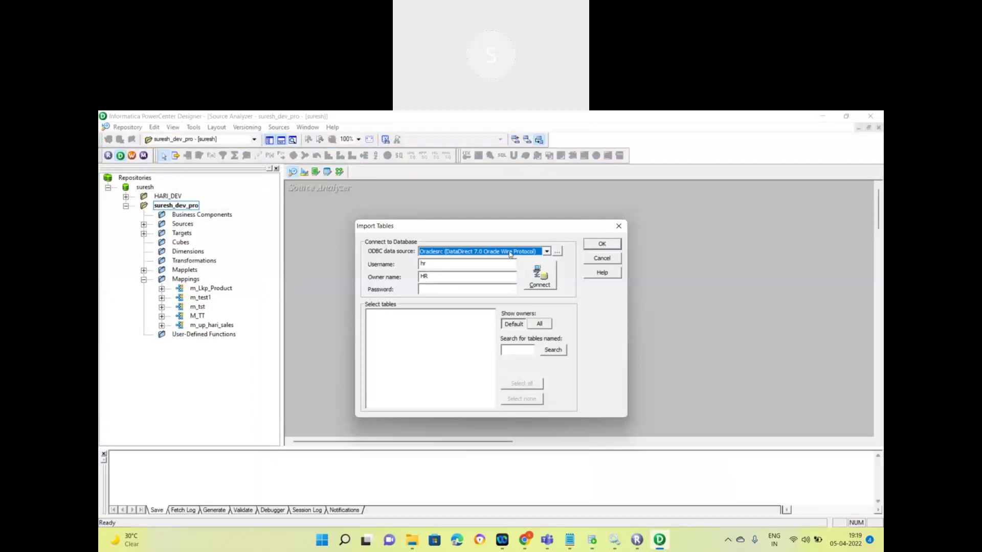
click(557, 252)
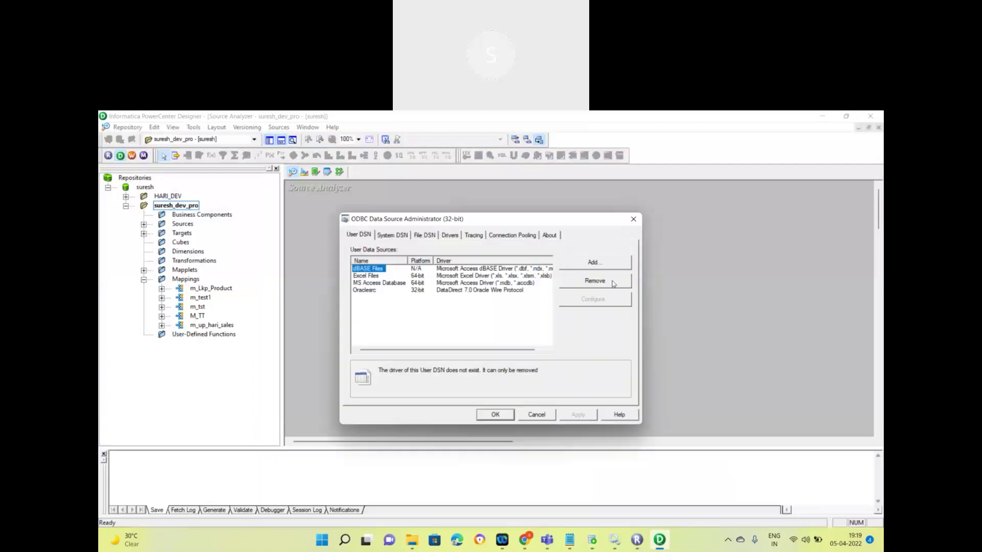
click(536, 415)
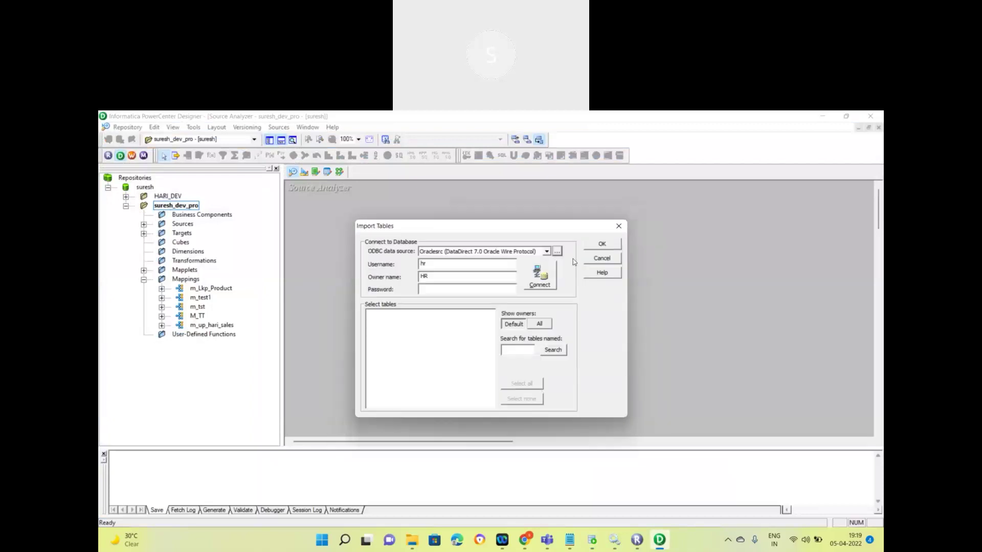
click(601, 259)
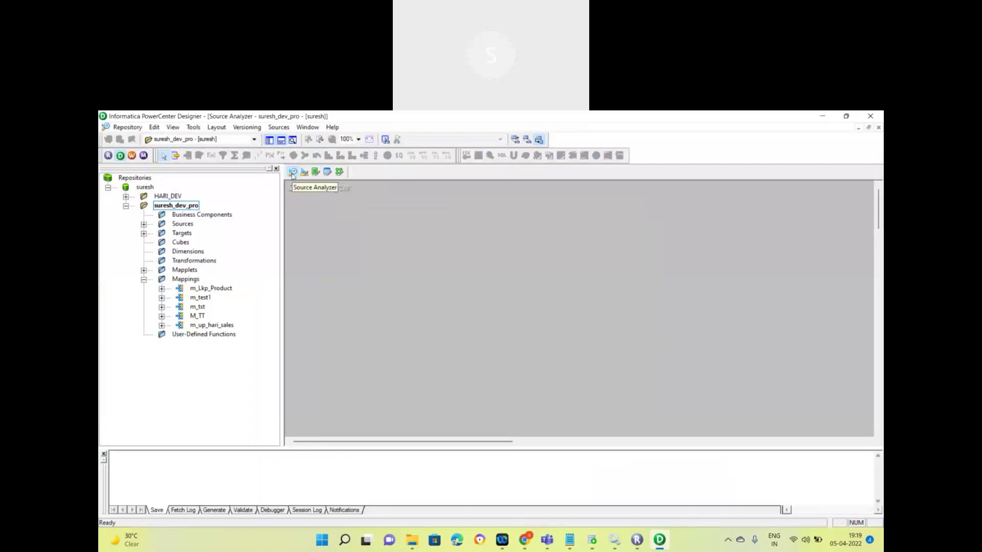
click(281, 131)
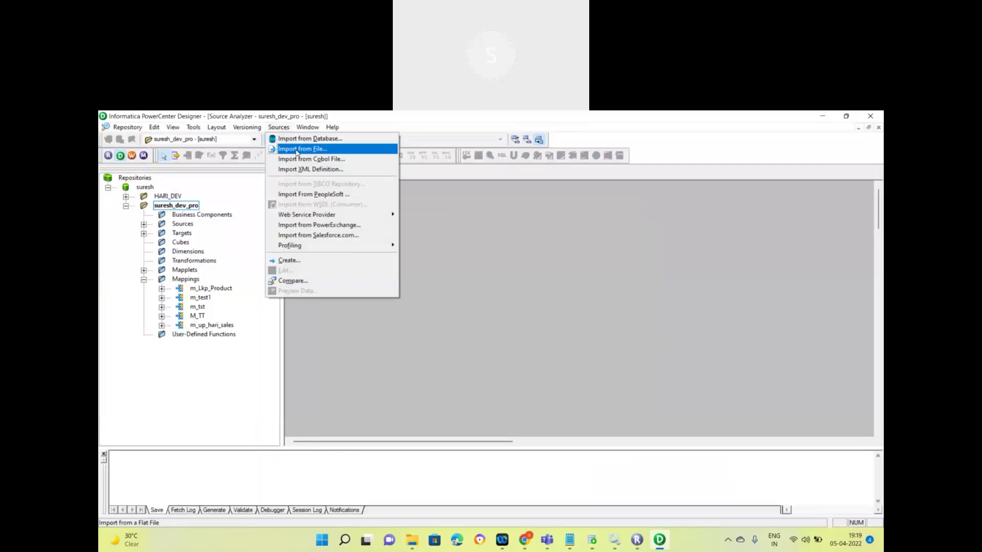
click(320, 142)
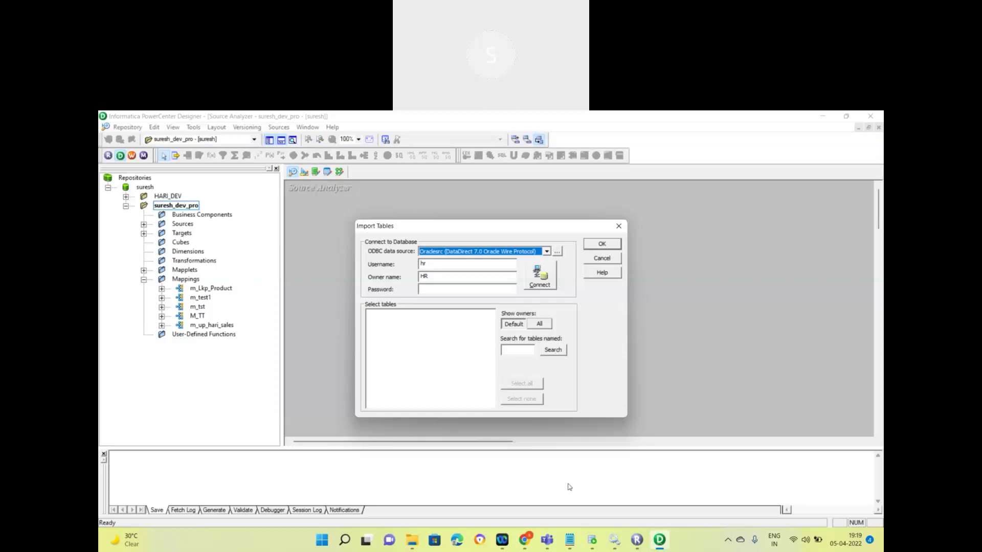
Step: Append the line 'ODBC - ORACLE Database connection' to the Notepad notes, then return to Designer
mouse_move(577, 543)
click(618, 485)
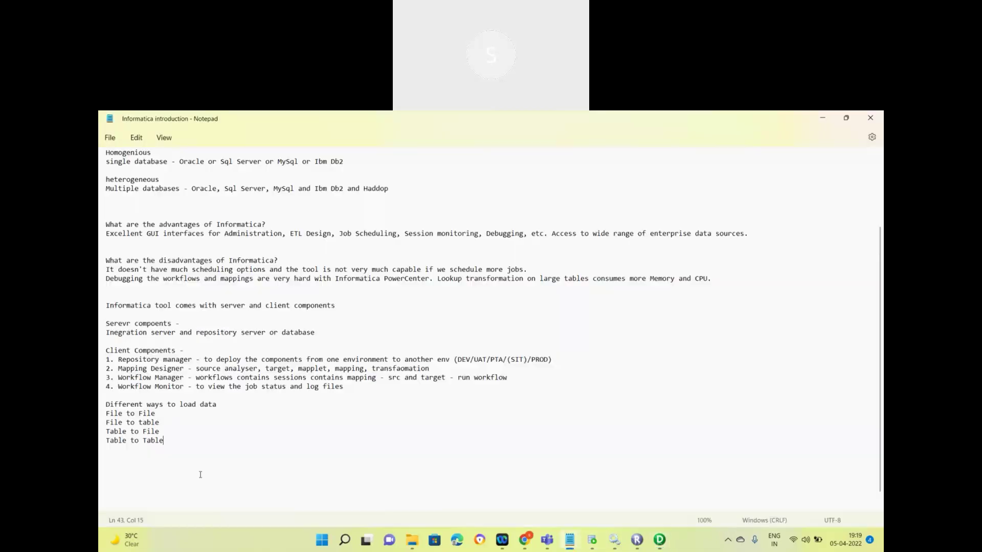
key(Return)
text(ODBC - ORACLE)
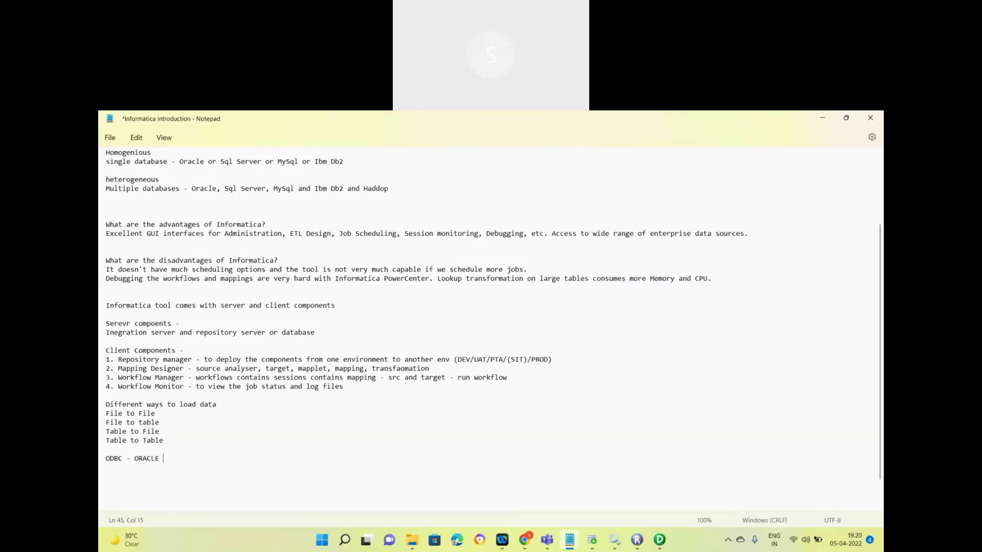
text(Database connection)
click(818, 187)
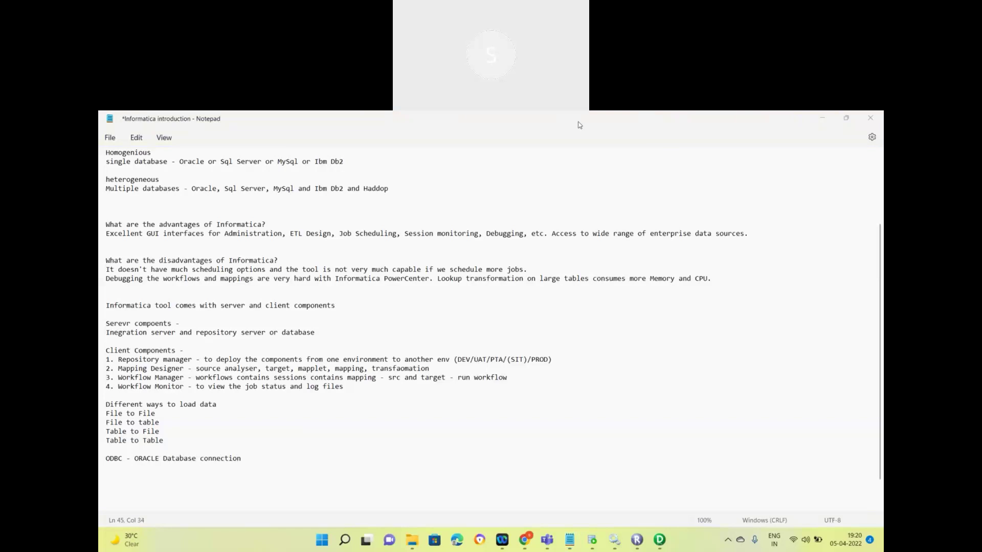
click(658, 540)
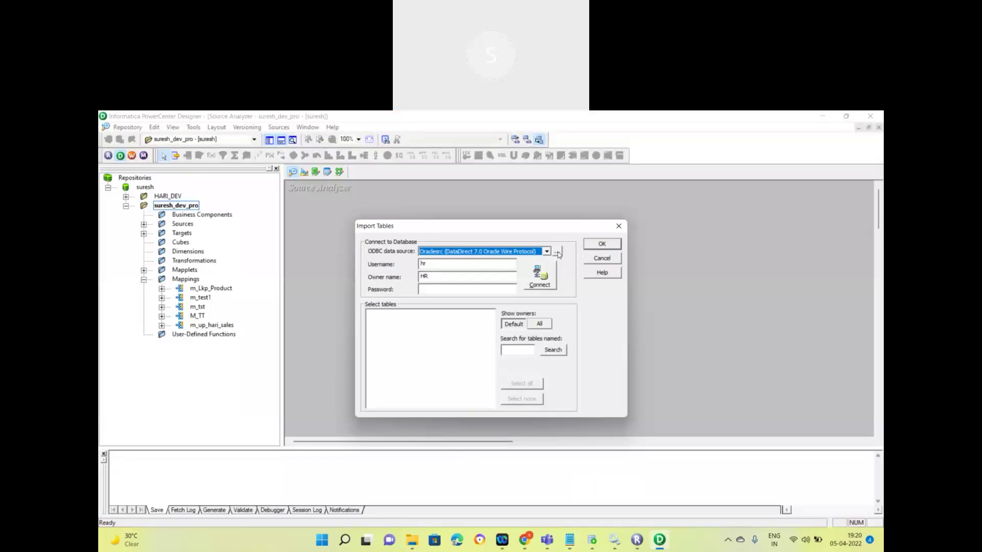
Step: Add a new ODBC data source using the Microsoft ODBC for Oracle driver
click(557, 252)
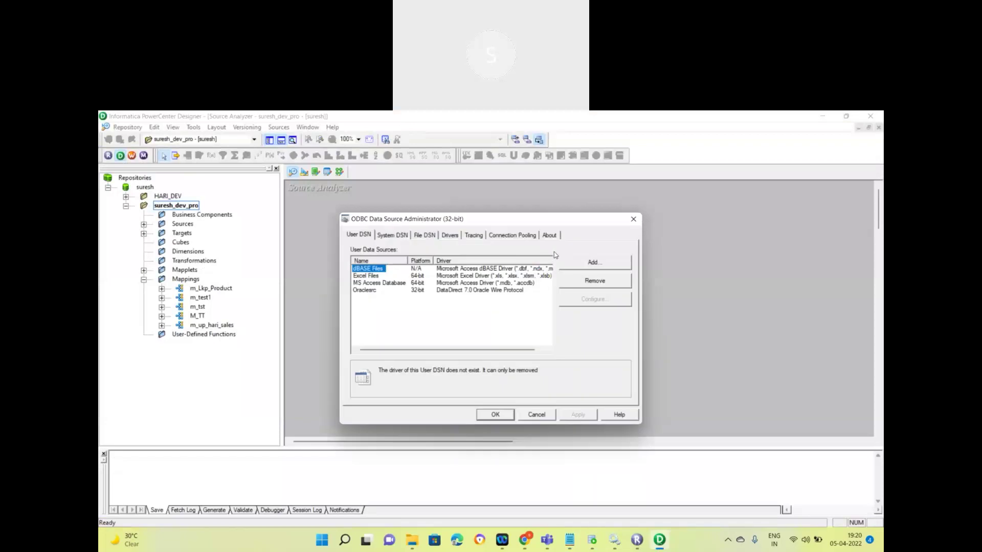
click(591, 267)
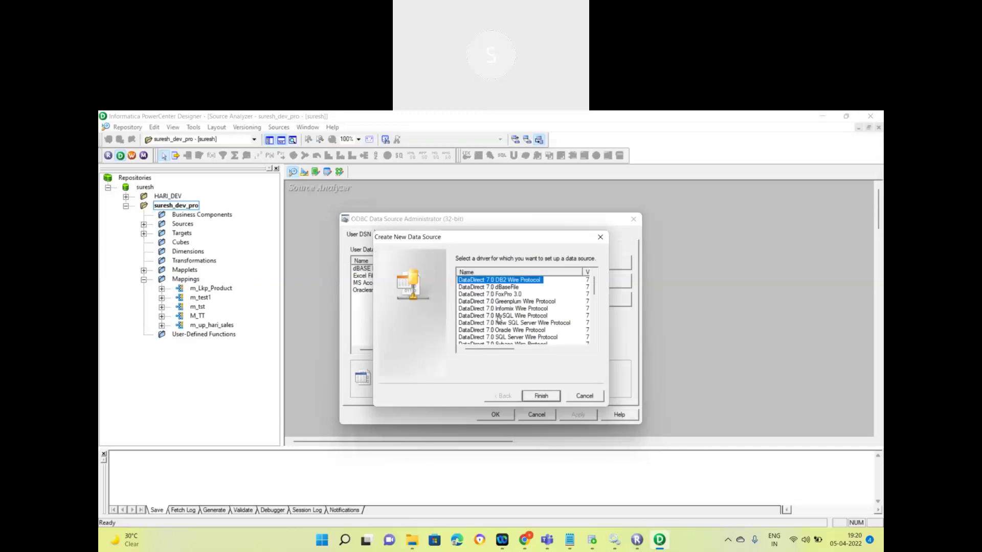
scroll(498, 318, down, 1)
scroll(509, 335, down, 1)
scroll(507, 336, down, 3)
click(508, 331)
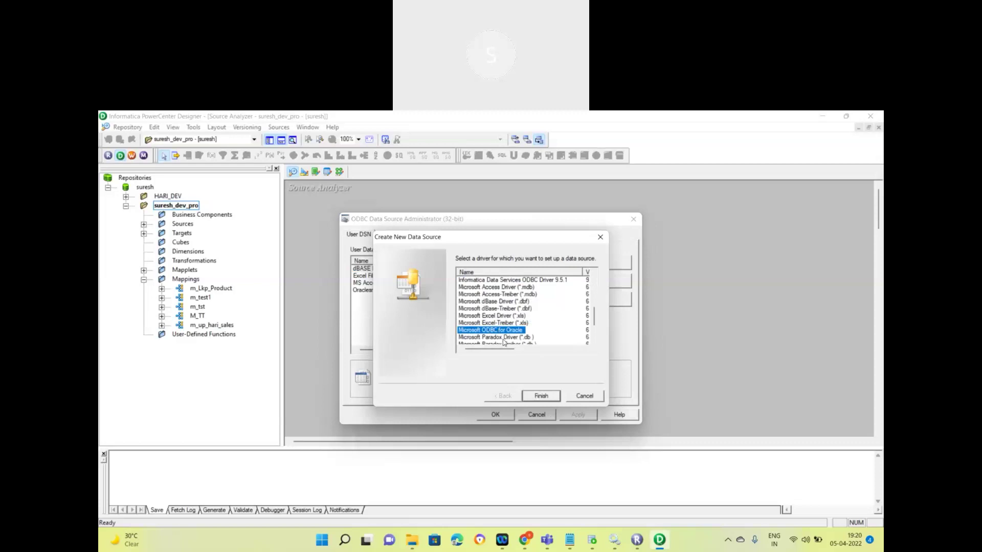
click(540, 398)
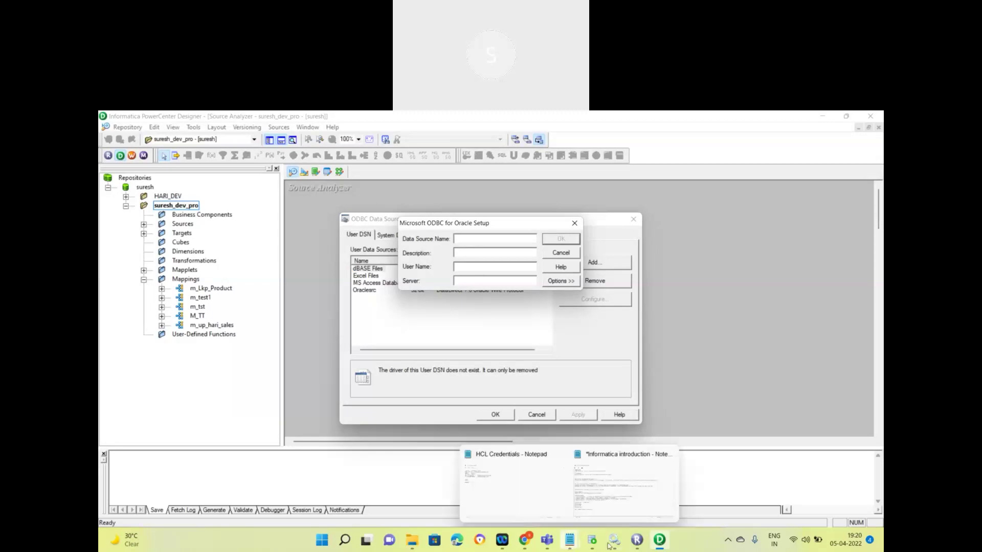
Step: Collapse the infa connection and its table list in SQL Developer, then return to Designer
click(592, 539)
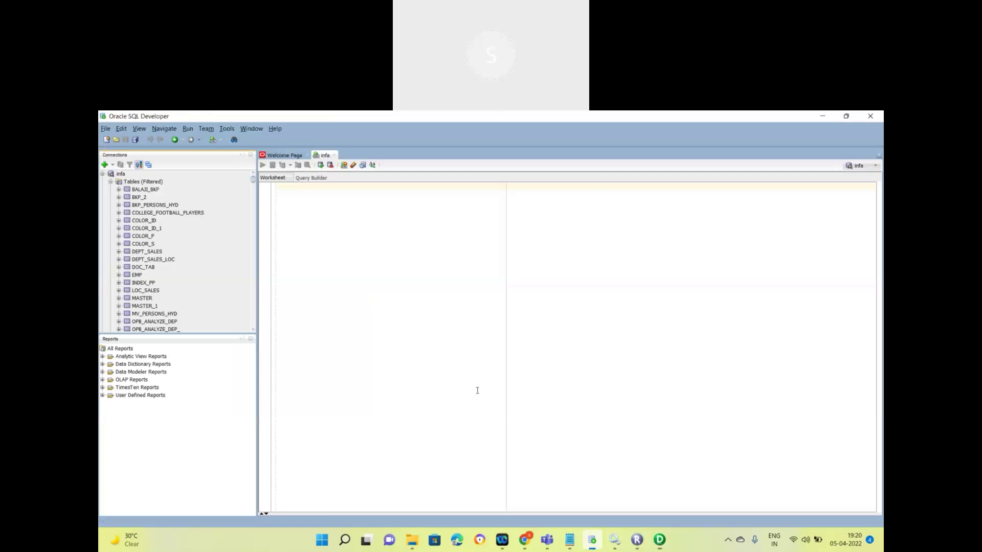
click(110, 182)
click(103, 175)
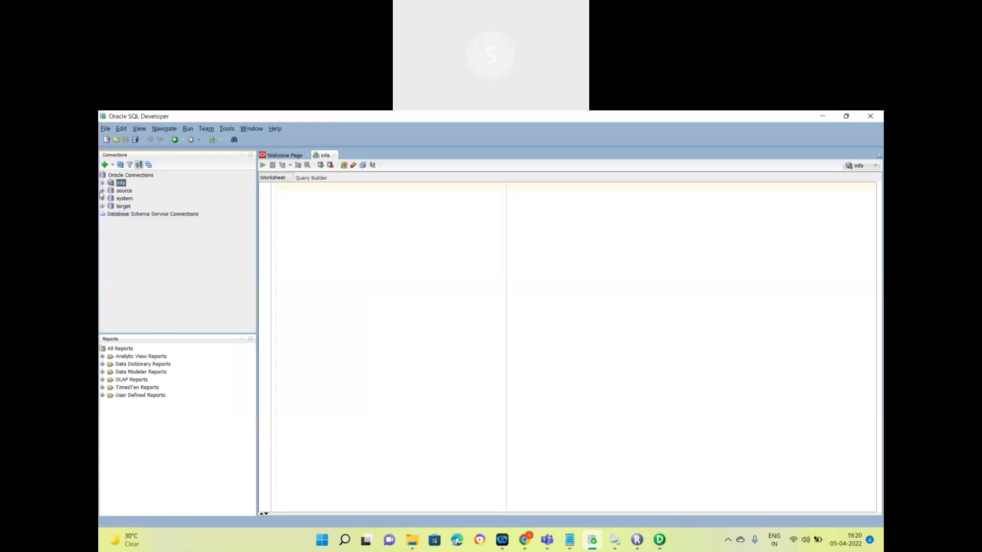
click(660, 543)
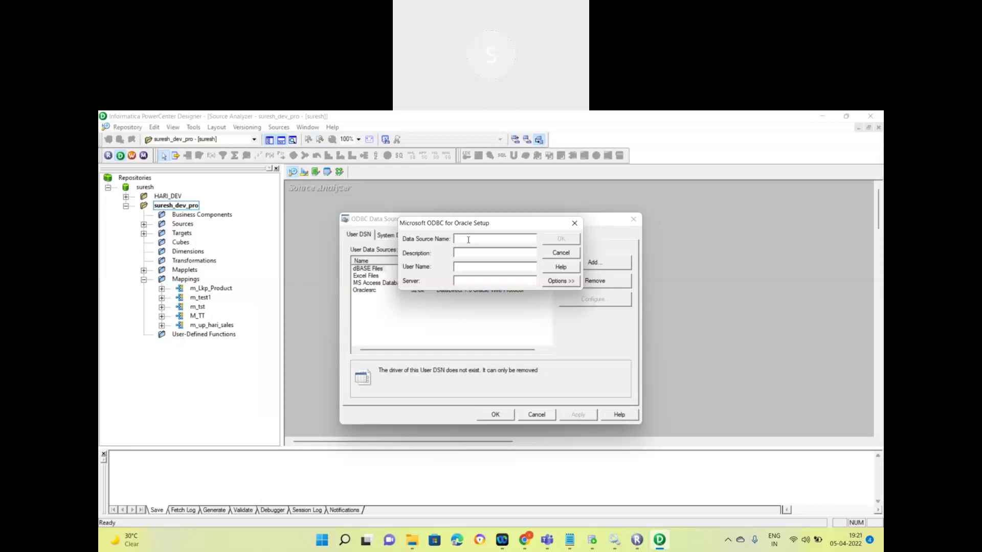
Step: Set the ODBC data source name and description to Infa_dev
text(Infa_dev)
drag(492, 238, 441, 240)
key(ctrl+c)
click(459, 252)
key(ctrl+v)
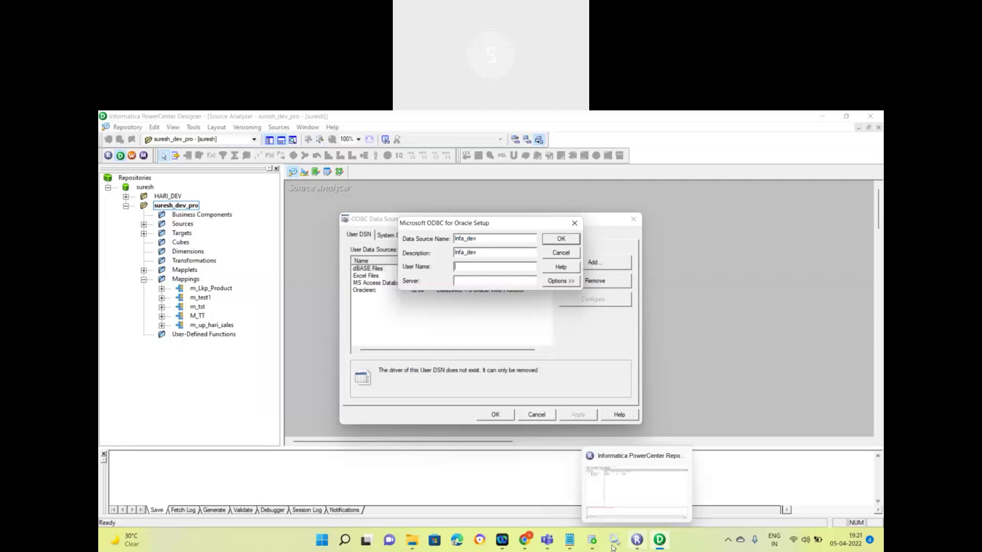
Step: Enter the database user name in the Oracle ODBC setup
click(592, 546)
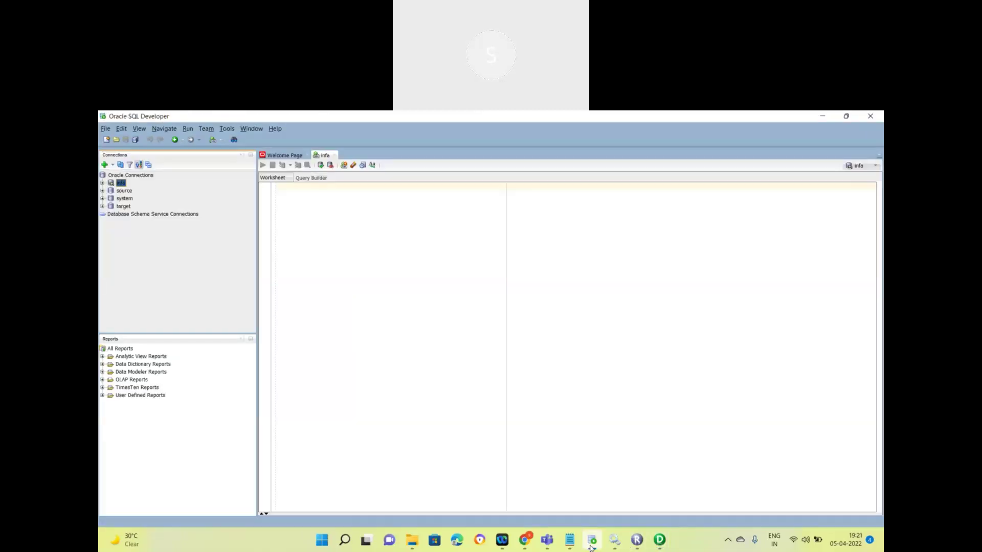
click(591, 546)
click(591, 545)
click(593, 541)
text(infa)
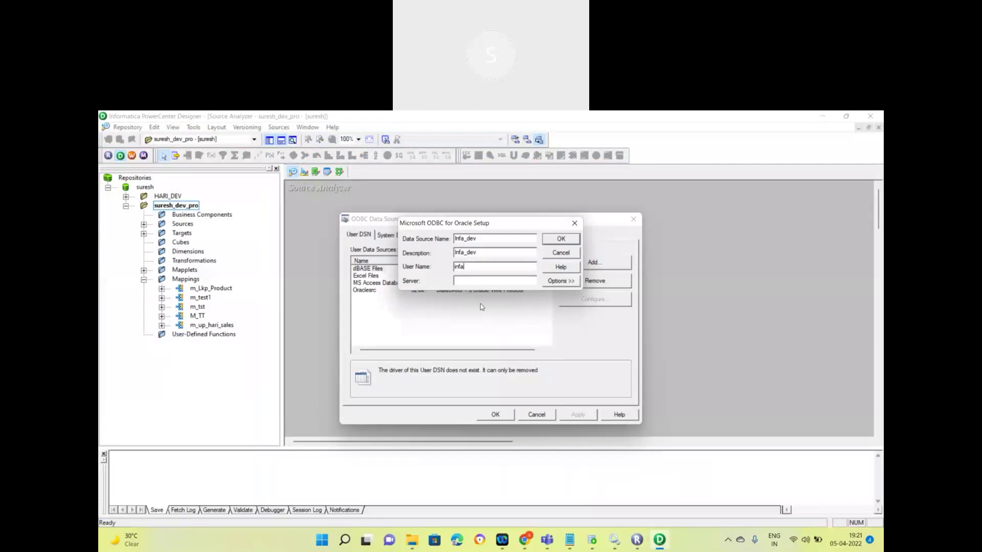
click(591, 540)
Step: Copy the hostname localhost from the infa connection's properties in SQL Developer
right_click(119, 183)
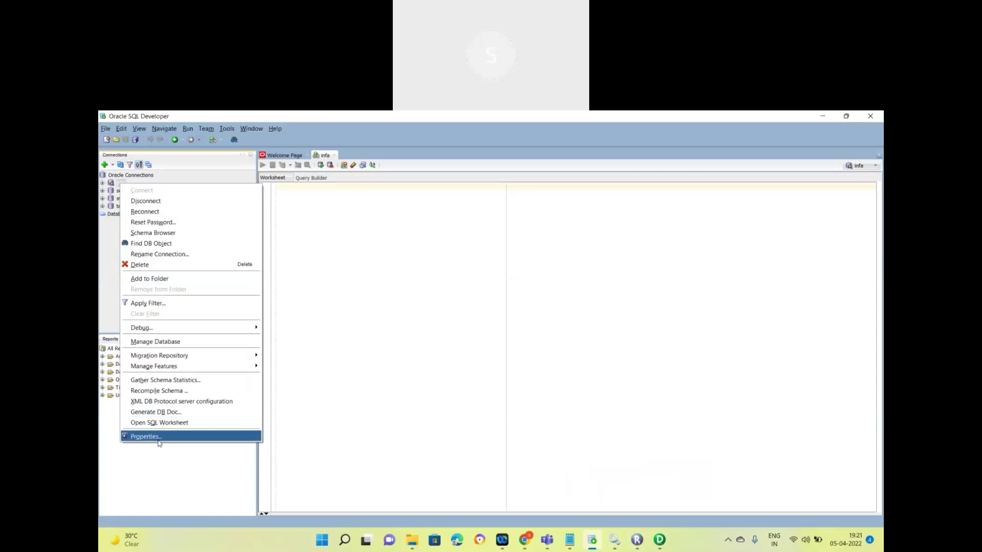
key(Return)
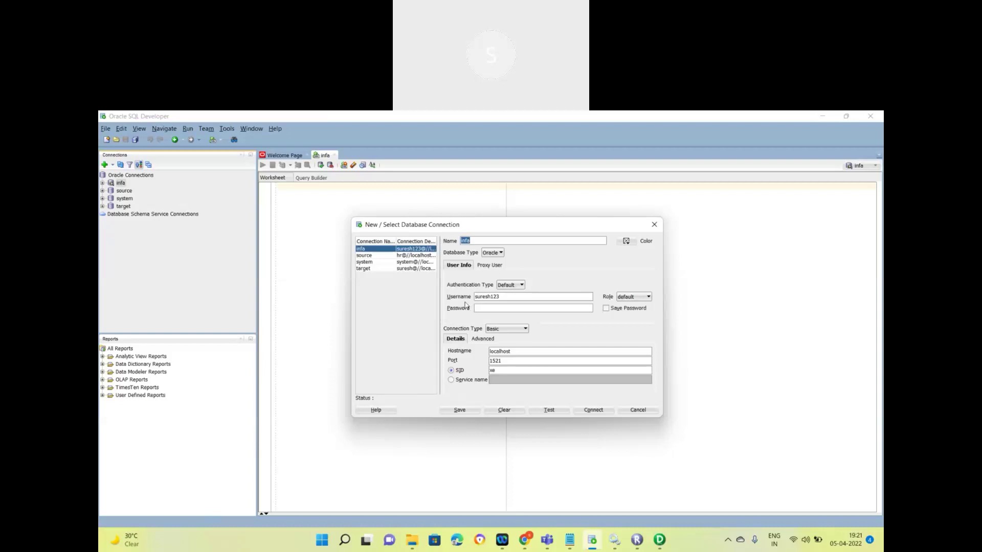
click(500, 351)
double_click(499, 351)
key(ctrl+c)
click(662, 542)
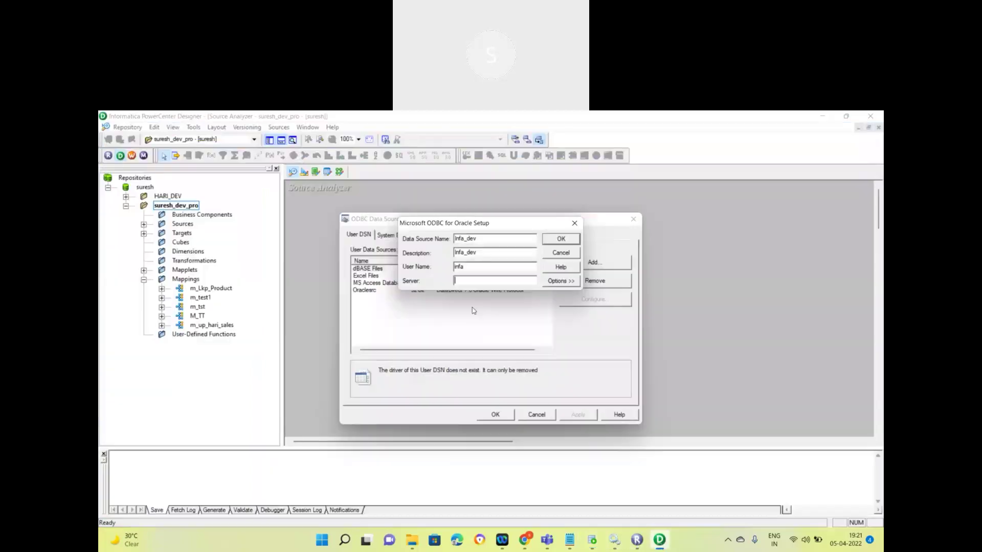
Step: Set the server to localhost, save the Infa_dev data source, and close the administrator
click(467, 279)
key(ctrl+v)
click(558, 238)
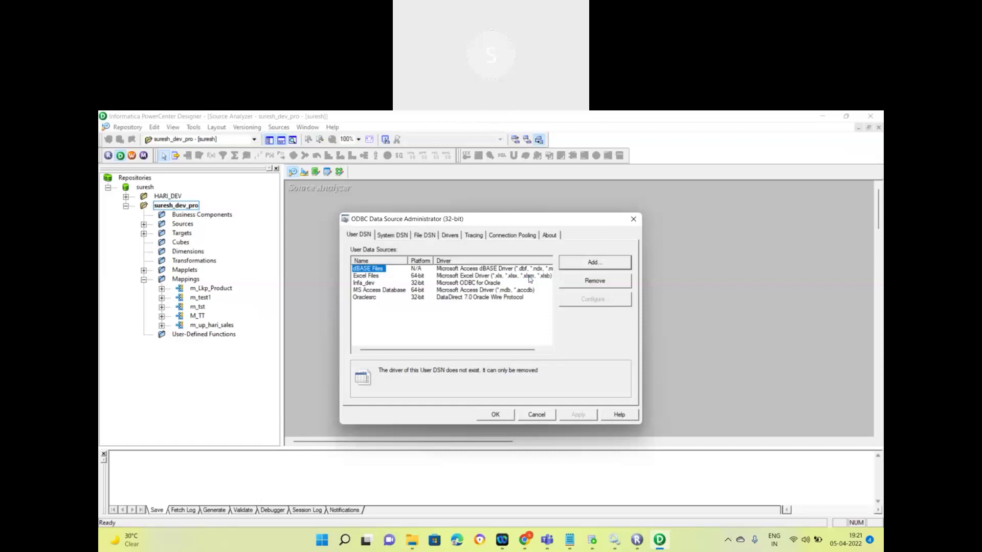
click(364, 283)
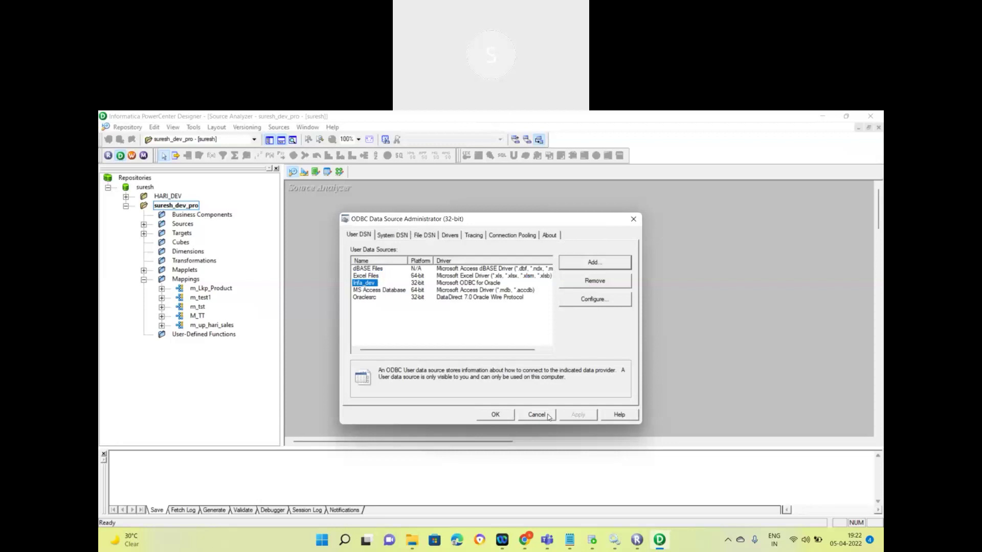
click(495, 415)
Step: Select Infa_dev as the ODBC data source and enter infa as username and owner name
click(547, 252)
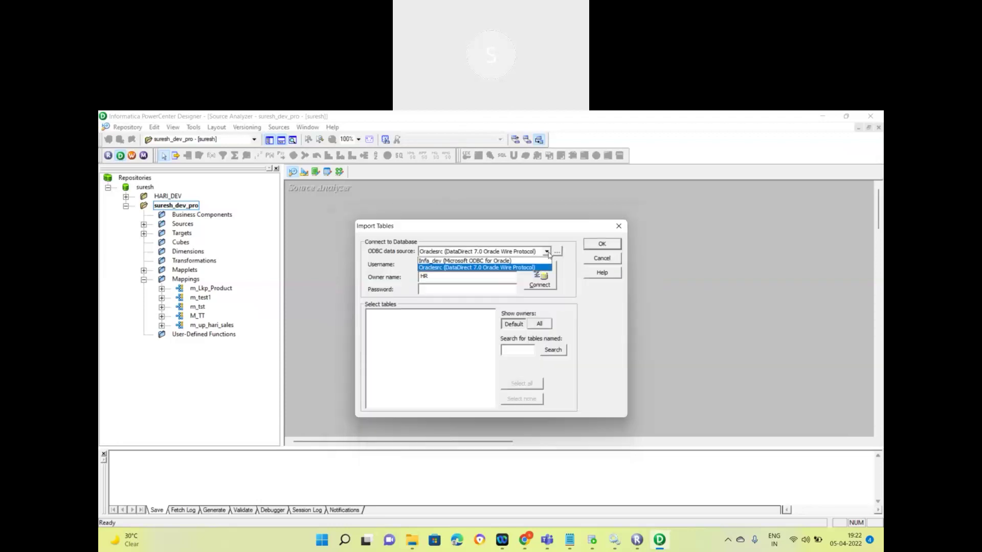
click(498, 261)
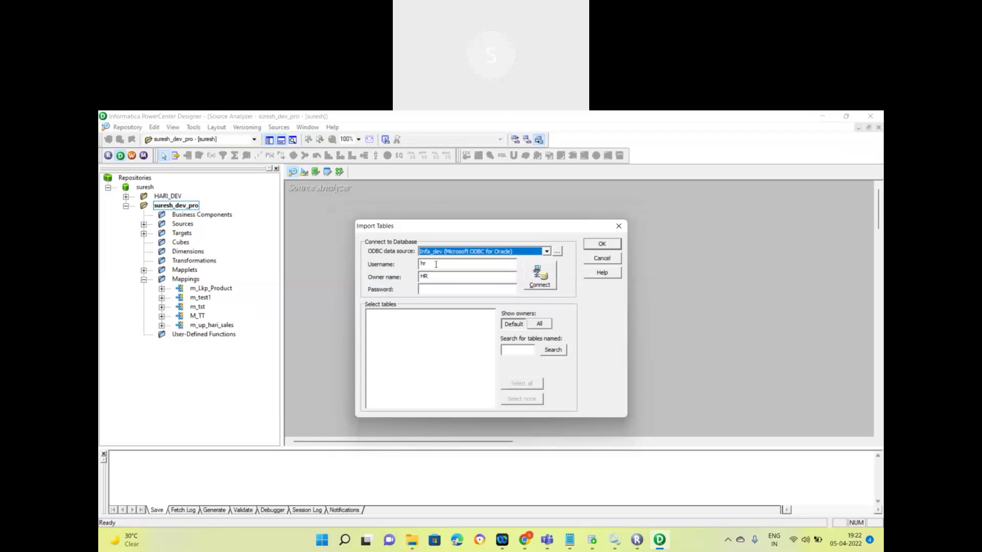
key(Tab)
key(BackSpace)
text(infa)
key(Tab)
key(Delete)
key(Delete)
key(Delete)
key(Delete)
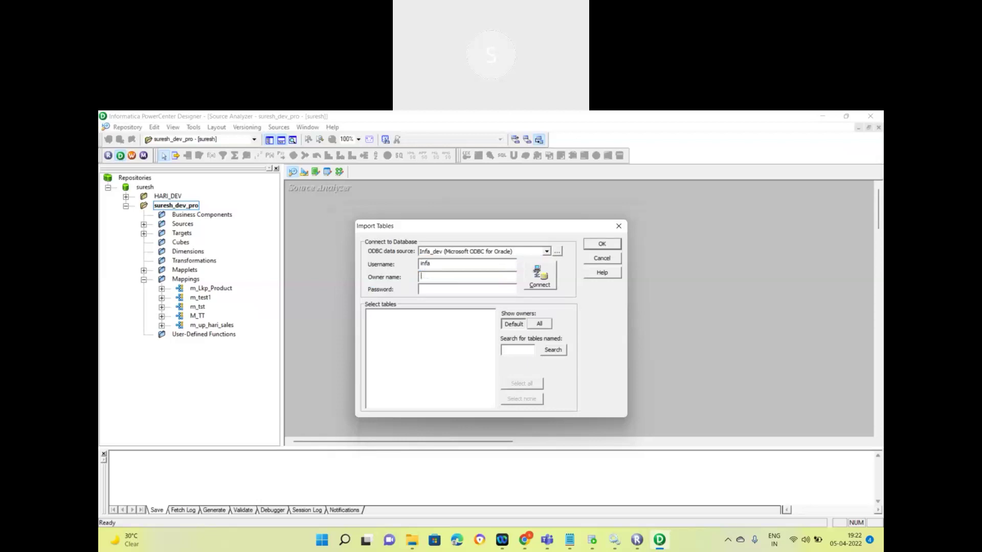
text(infa)
Step: Attempt the connection, dismiss the ORA-01017 invalid logon error, and bring up SQL Developer's connection details
click(536, 275)
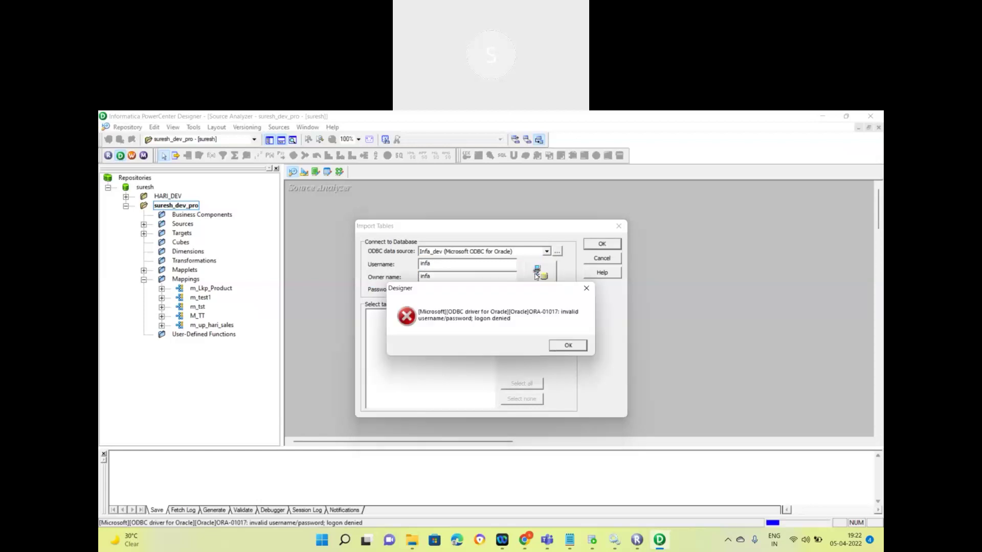
click(567, 346)
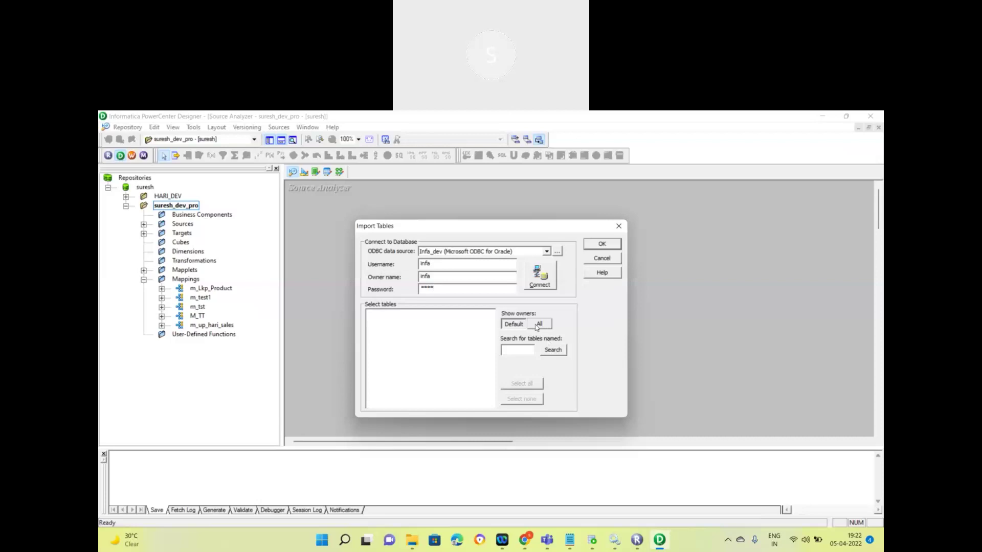
click(592, 540)
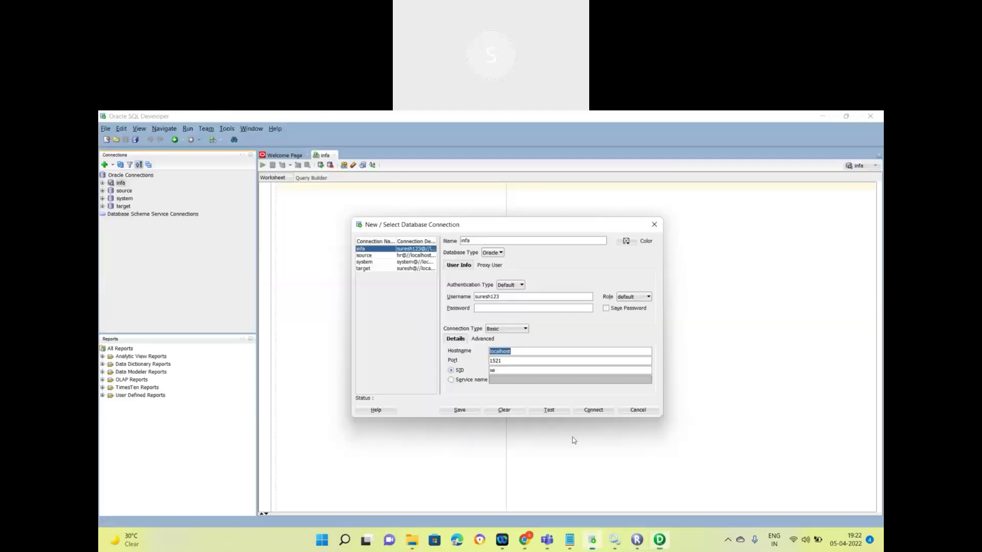
Step: Copy the infa connection's username from SQL Developer into Username and Owner name, and fill in the password
double_click(484, 299)
key(ctrl+c)
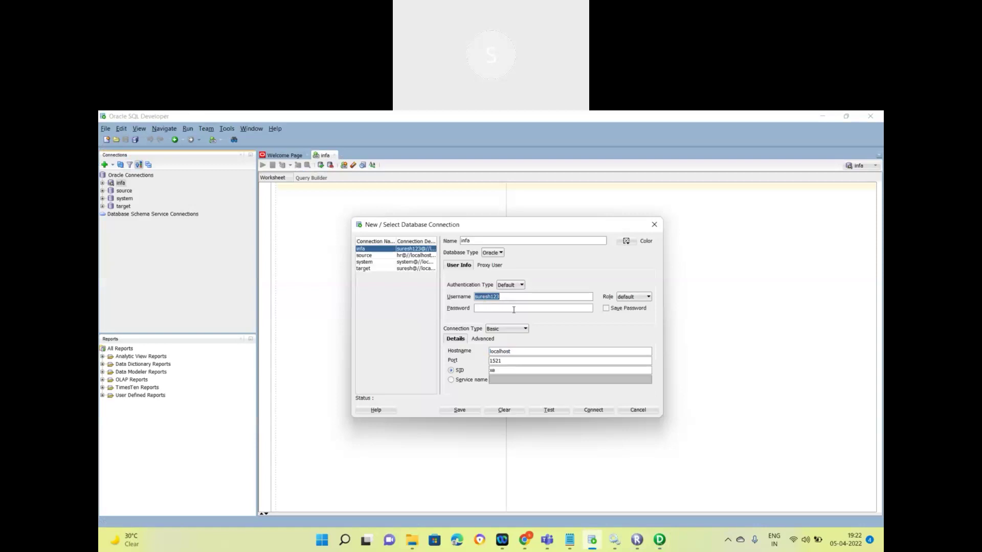
key(alt+Tab)
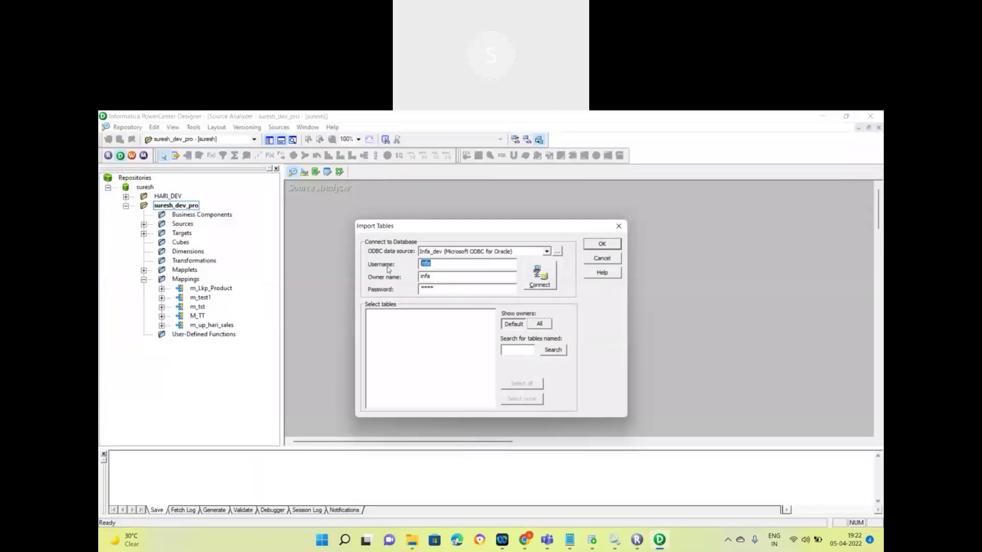
key(ctrl+v)
drag(433, 276, 363, 277)
double_click(448, 277)
key(BackSpace)
key(ctrl+v)
double_click(438, 289)
key(ctrl+v)
Step: Change the Infa_dev ODBC data source's user name to the database username and return to Import Tables
click(556, 251)
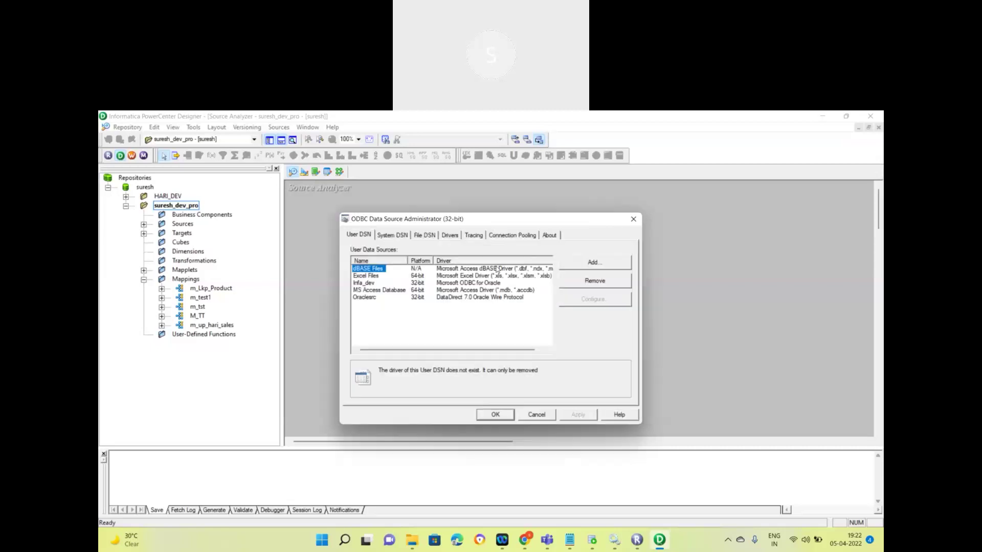
click(363, 283)
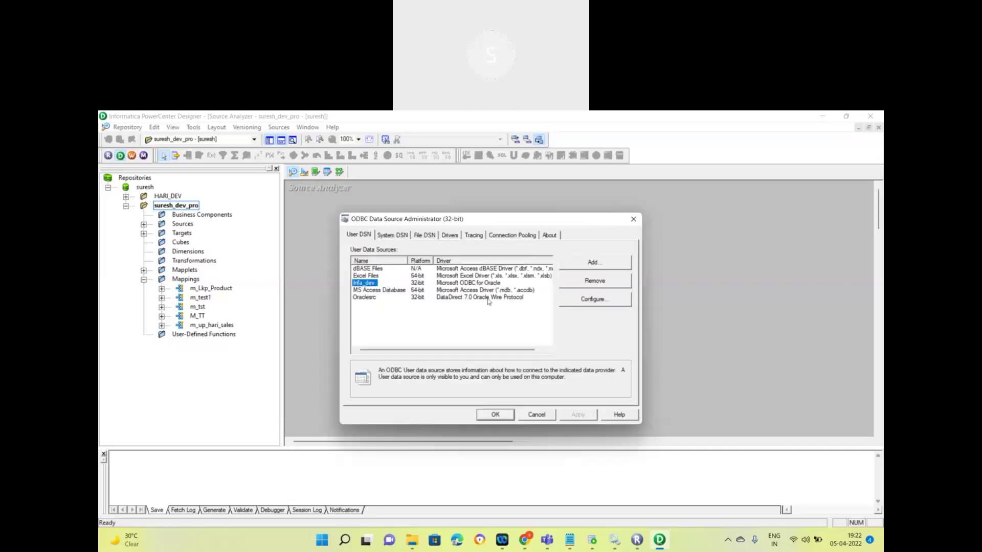
click(587, 306)
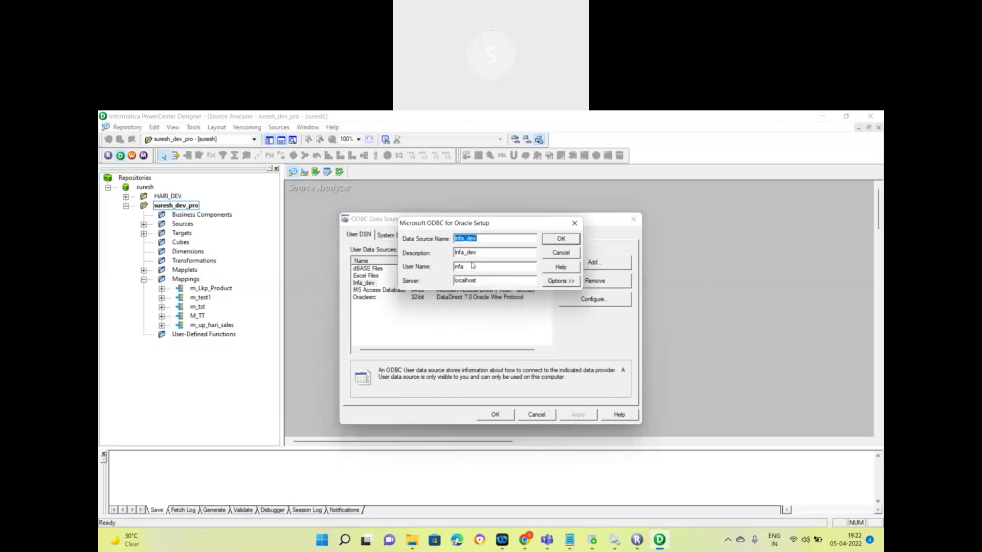
drag(471, 267, 418, 270)
text(suresh123)
click(563, 240)
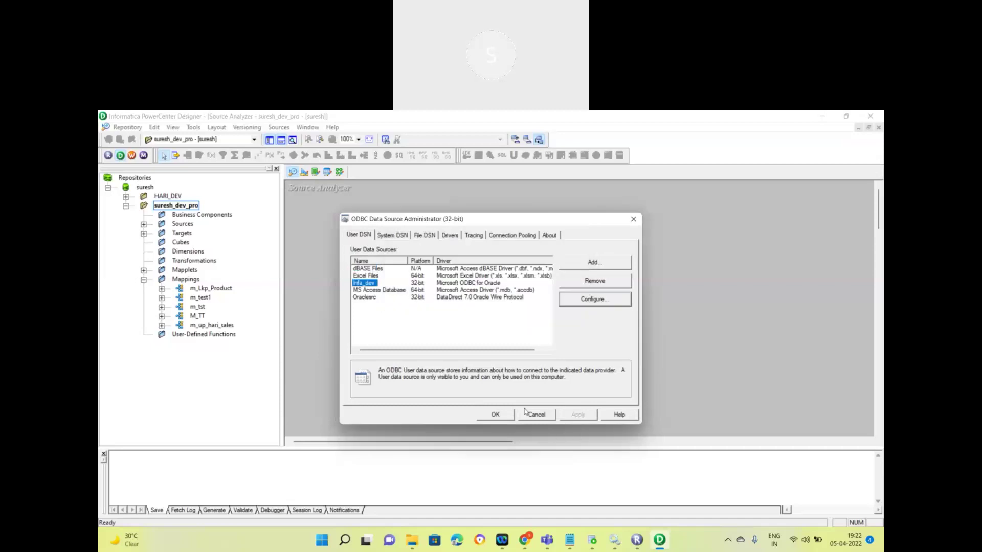
click(495, 415)
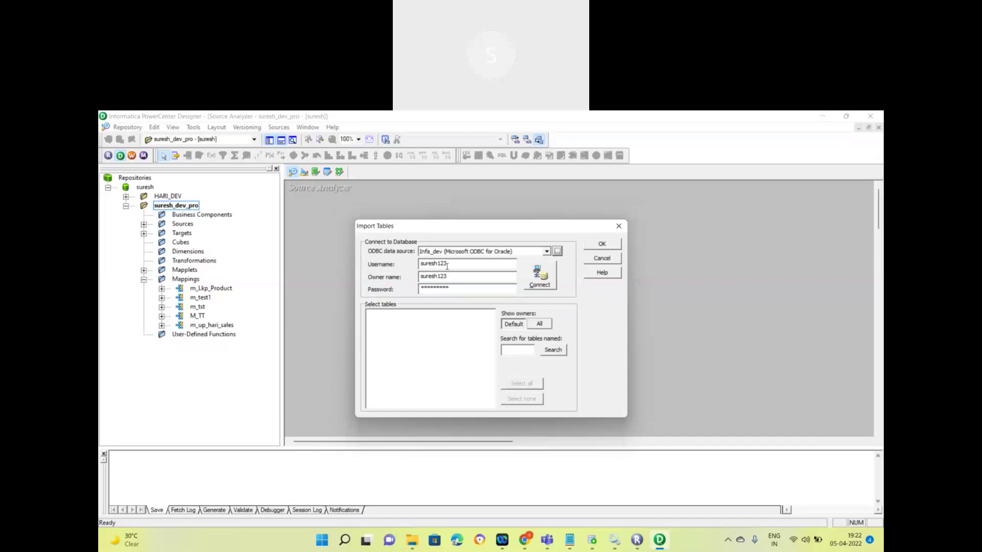
Step: Connect successfully to list the user's schema, then select Infa_dev in the ODBC administrator for removal
click(537, 283)
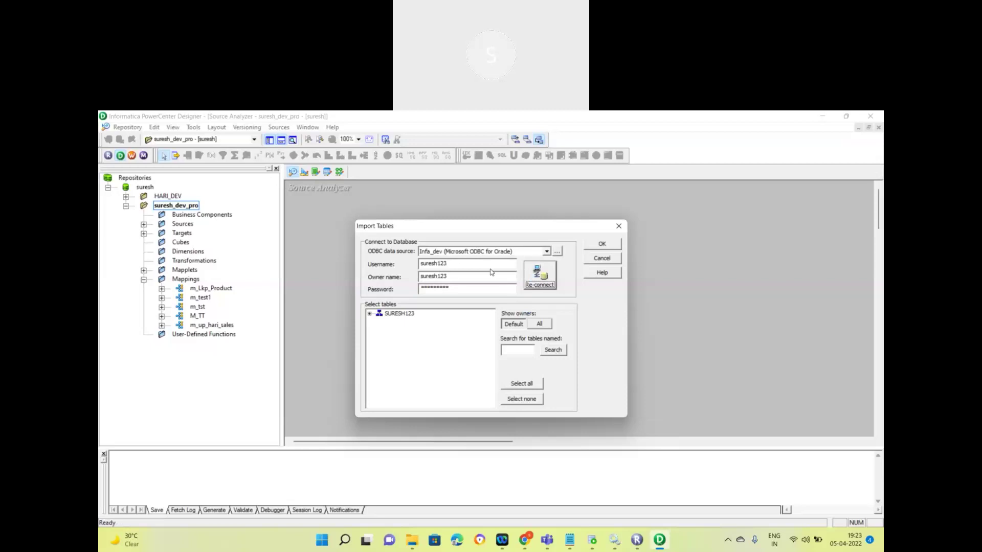
click(467, 120)
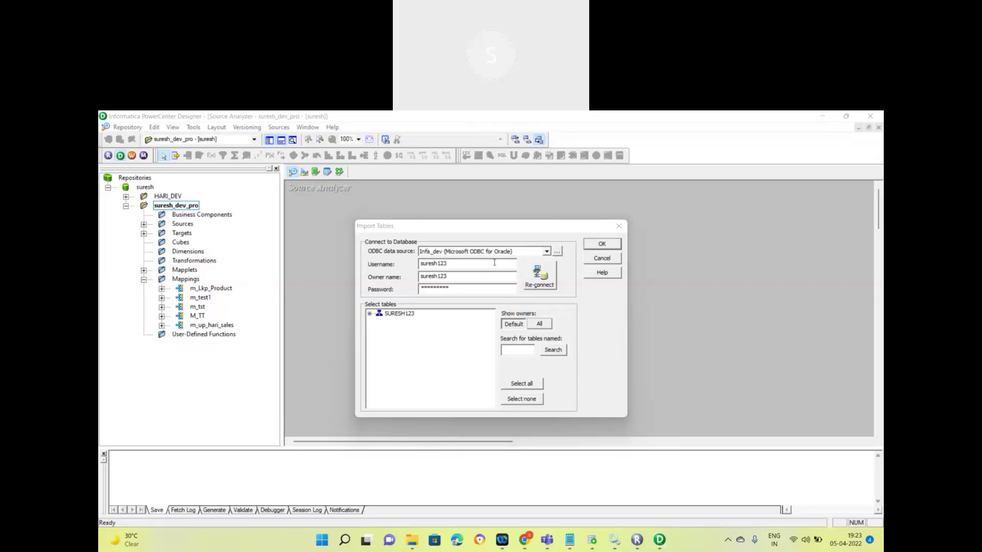
click(556, 253)
click(371, 284)
click(582, 282)
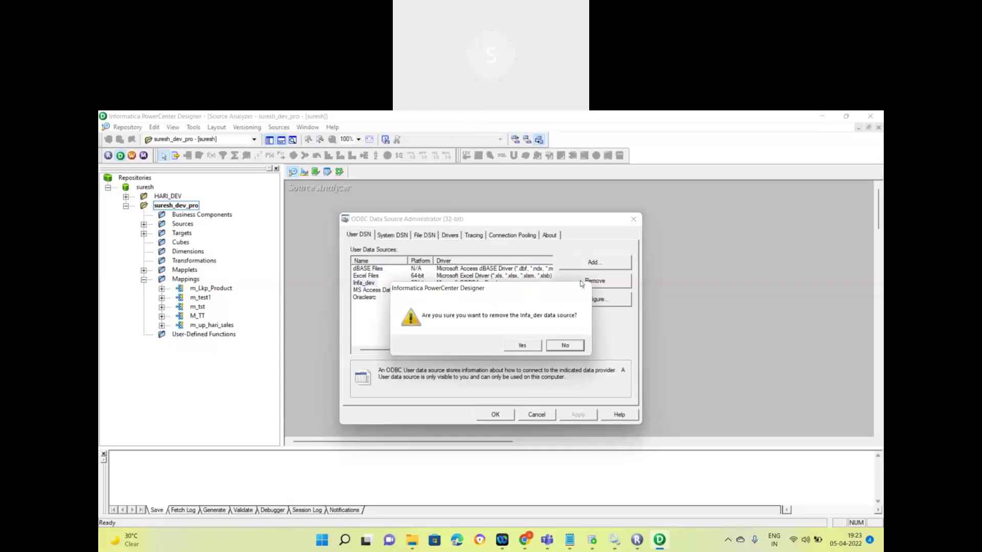
Step: Confirm deleting Infa_dev, then reopen Import from Database with Oraclesrc as the data source
click(517, 348)
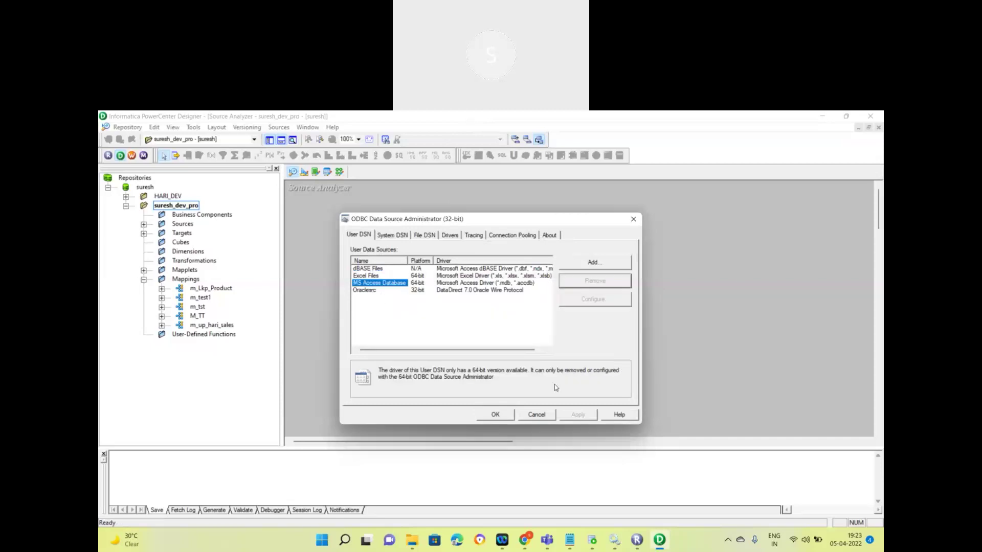
click(535, 414)
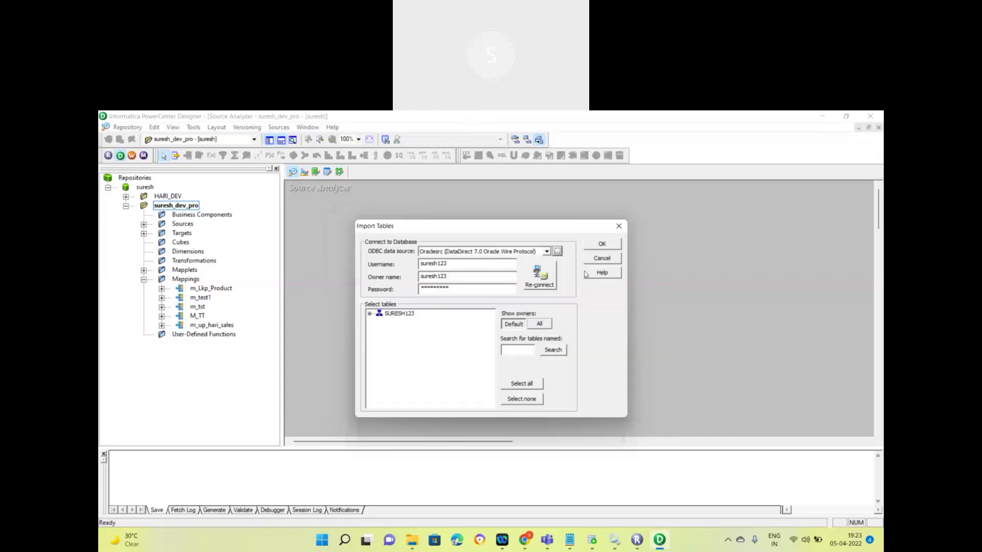
click(596, 260)
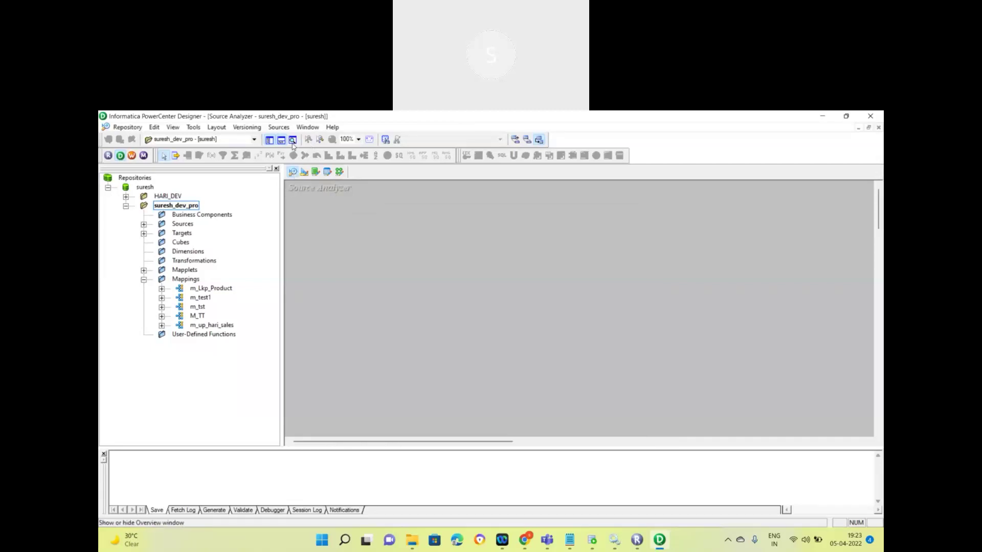
click(277, 127)
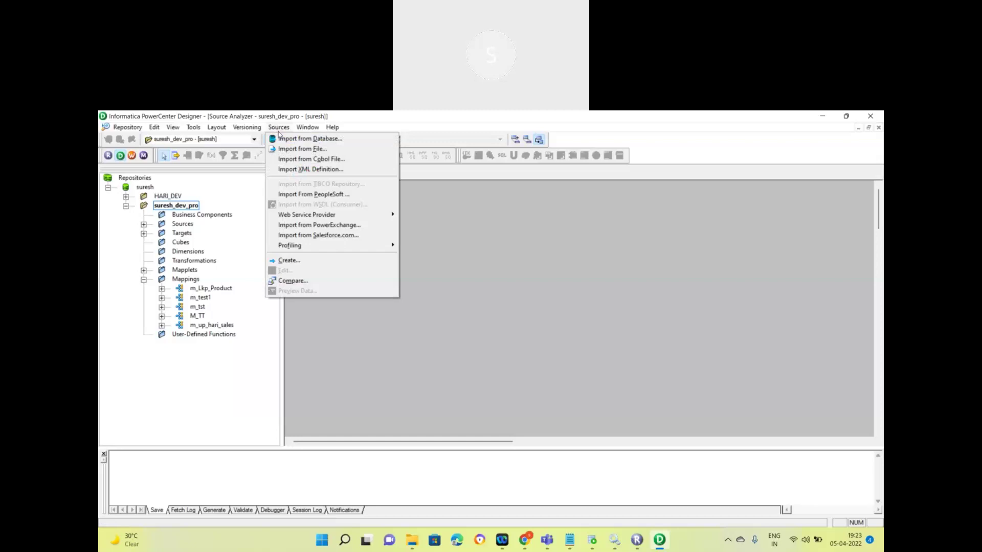
click(310, 140)
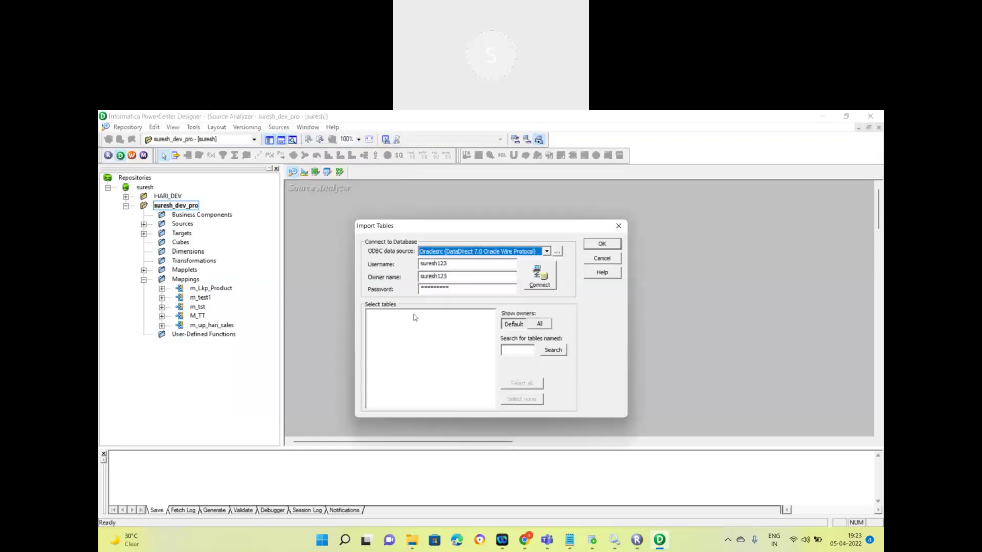
mouse_move(596, 545)
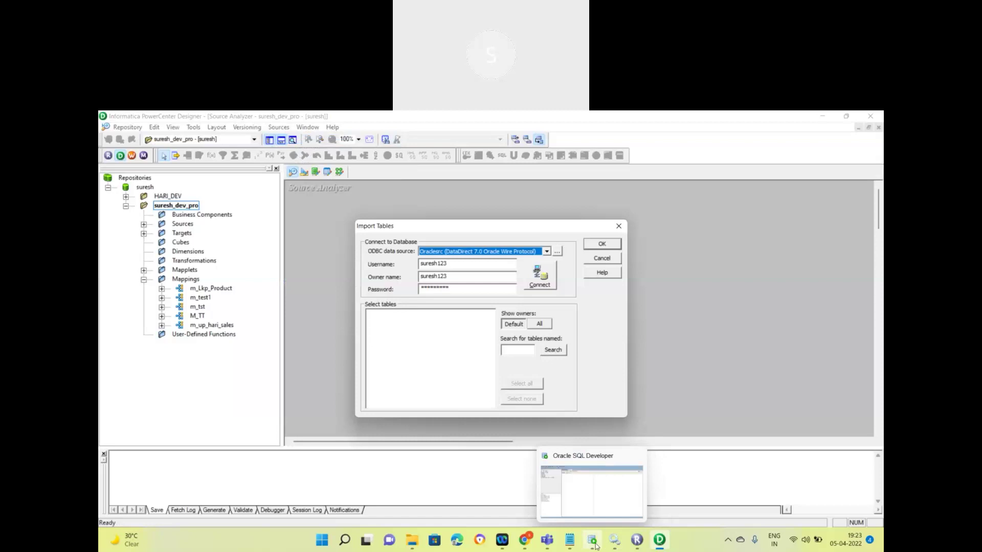
Step: In SQL Developer, expand the infa connection's Tables (Filtered) list and view its properties, then return to Designer
click(580, 496)
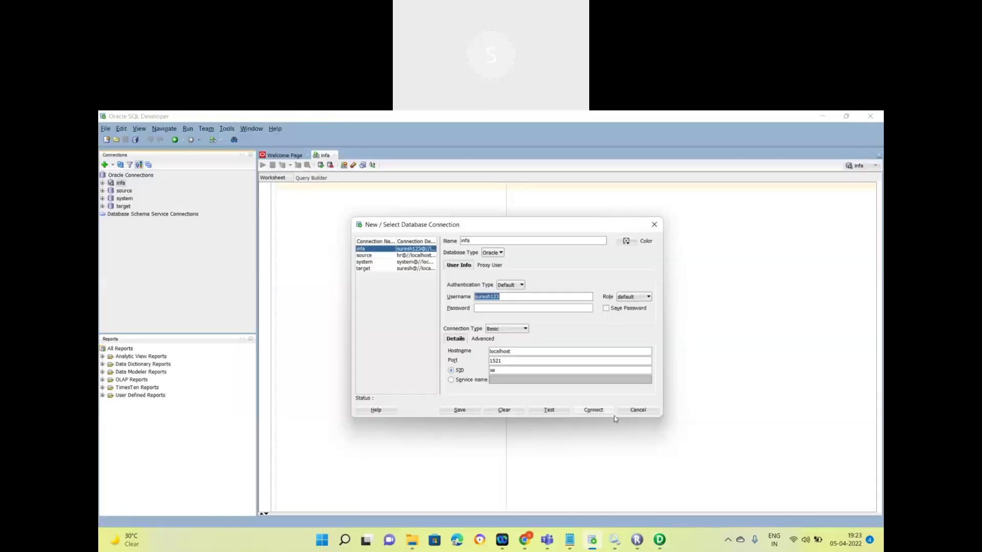
click(637, 411)
click(123, 206)
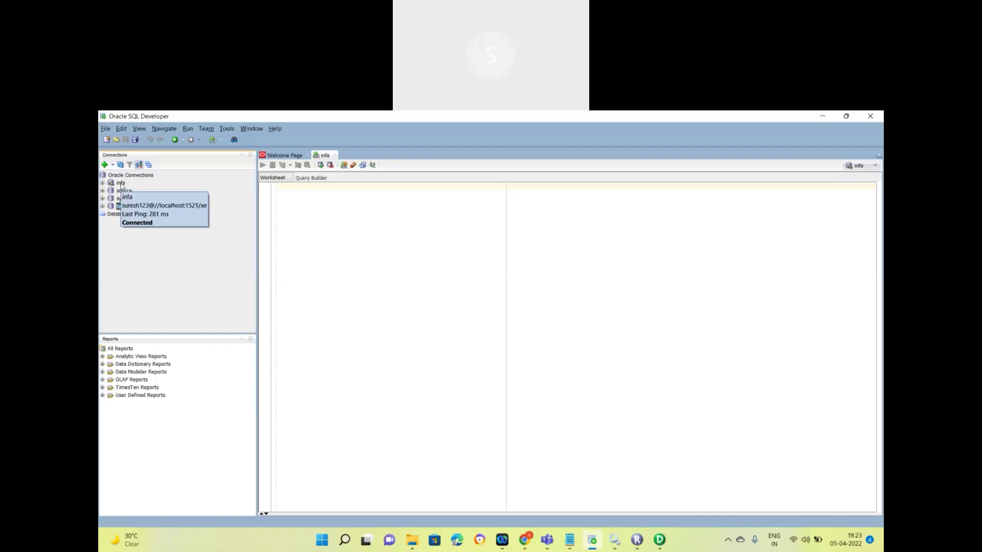
right_click(122, 185)
click(123, 188)
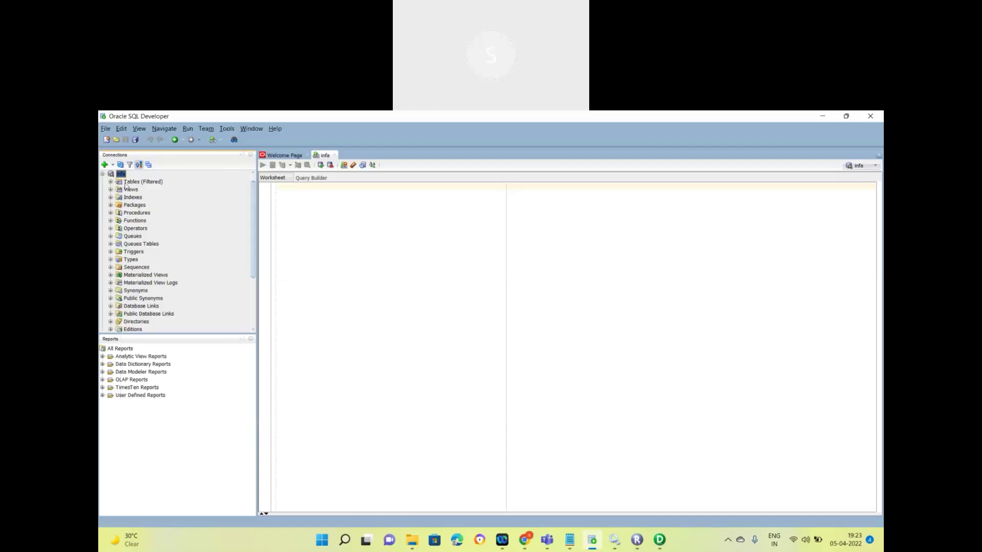
click(110, 181)
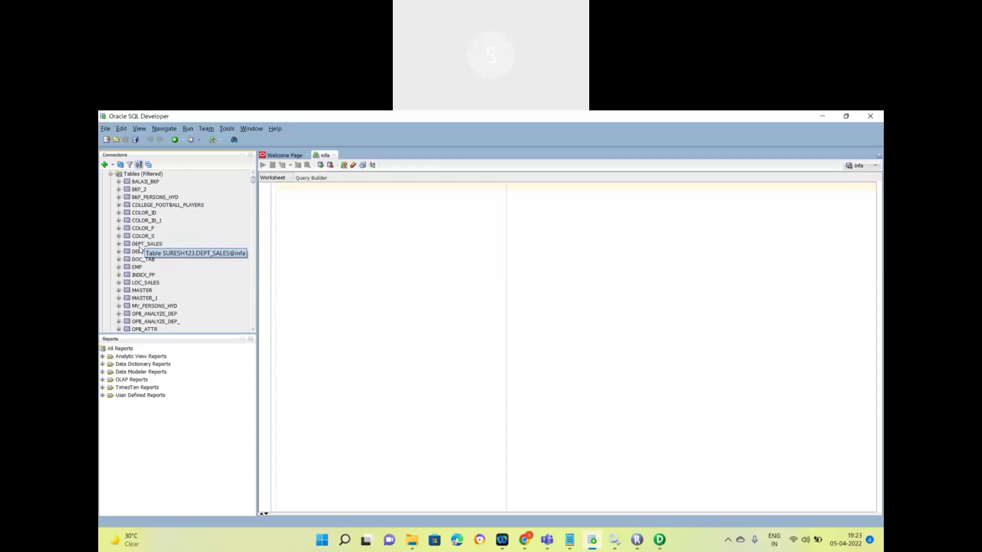
scroll(140, 249, up, 1)
right_click(119, 185)
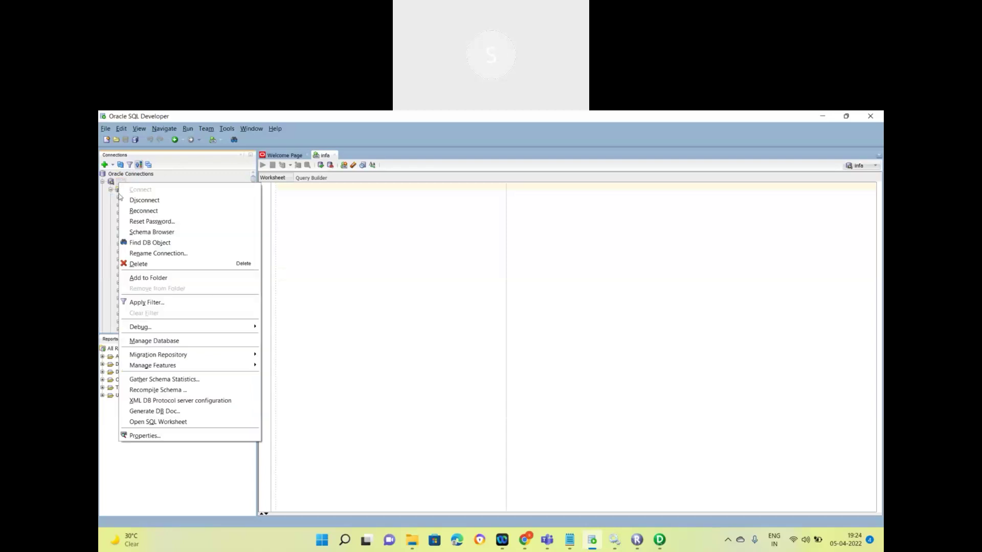
click(145, 436)
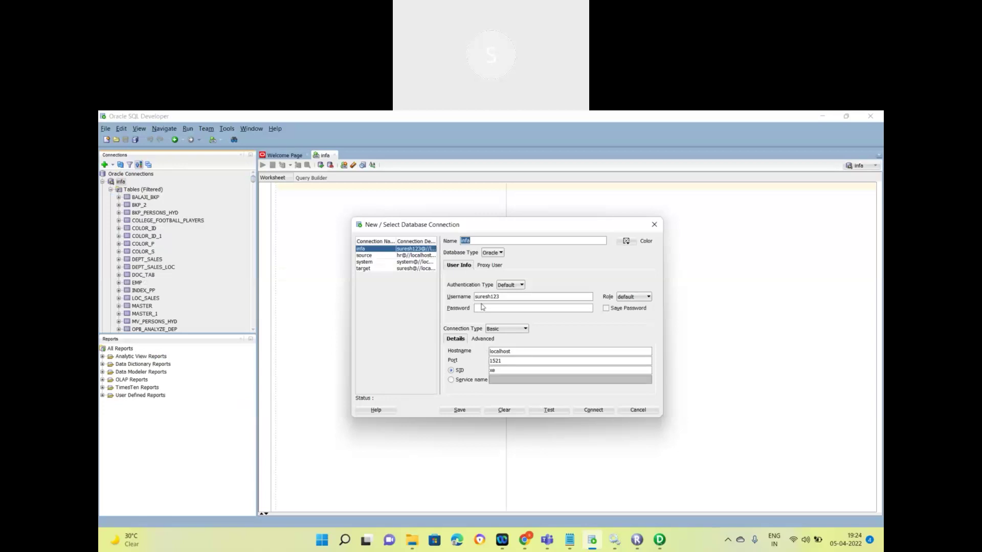
click(658, 540)
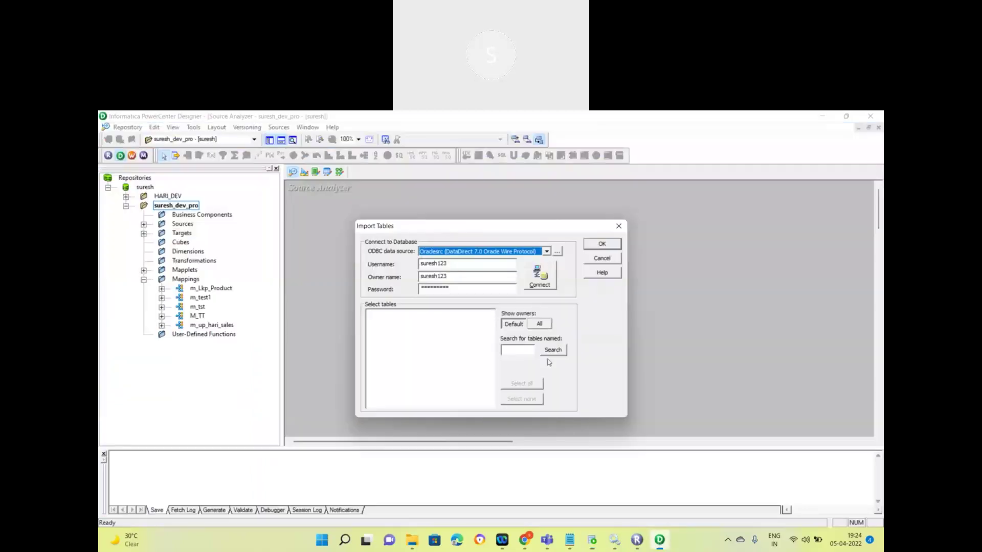
Step: Open the ODBC Data Source Administrator listing user data sources such as Oraclesrc
click(556, 251)
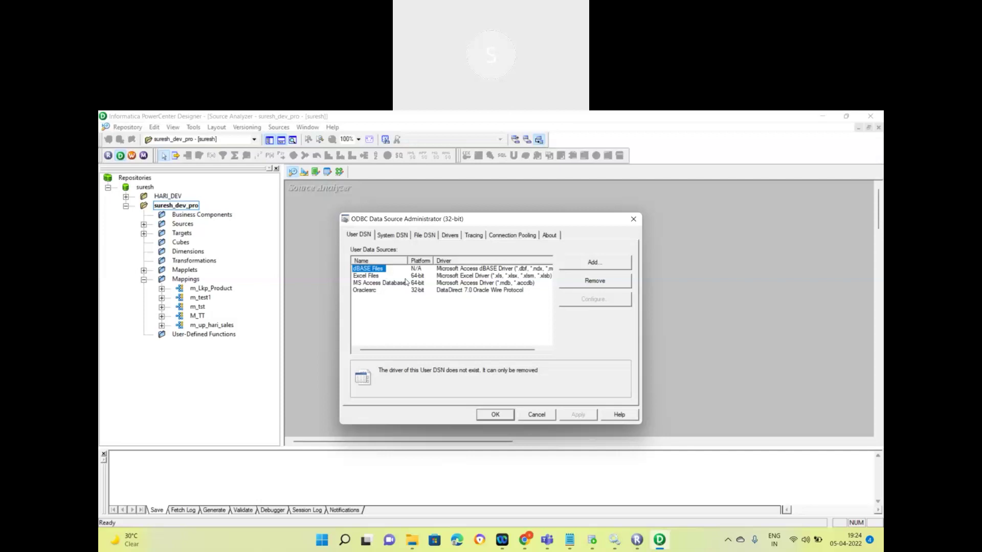
Step: Add a new data source with the Microsoft ODBC for Oracle driver, naming and describing it Infa_dev
click(581, 265)
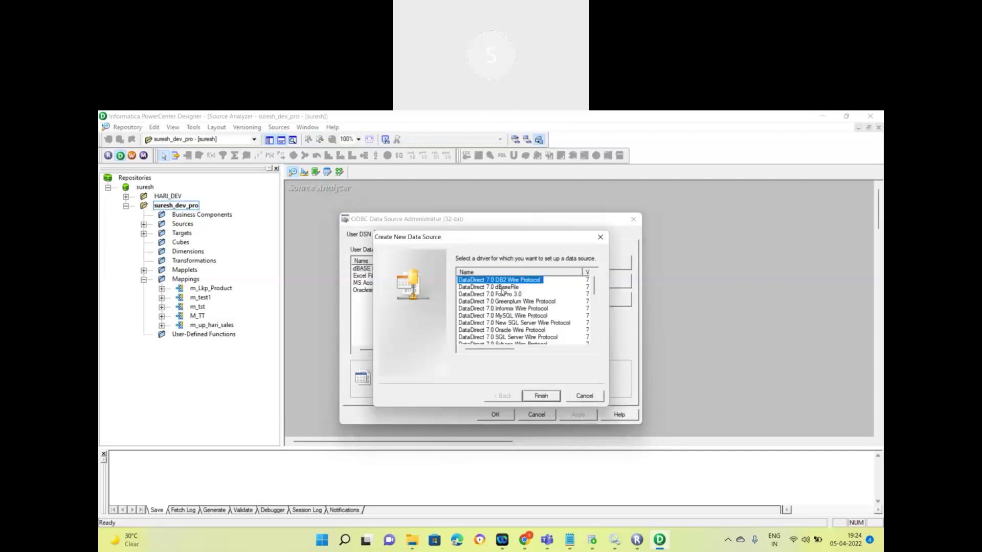
scroll(510, 327, down, 3)
scroll(510, 320, up, 1)
scroll(506, 323, down, 2)
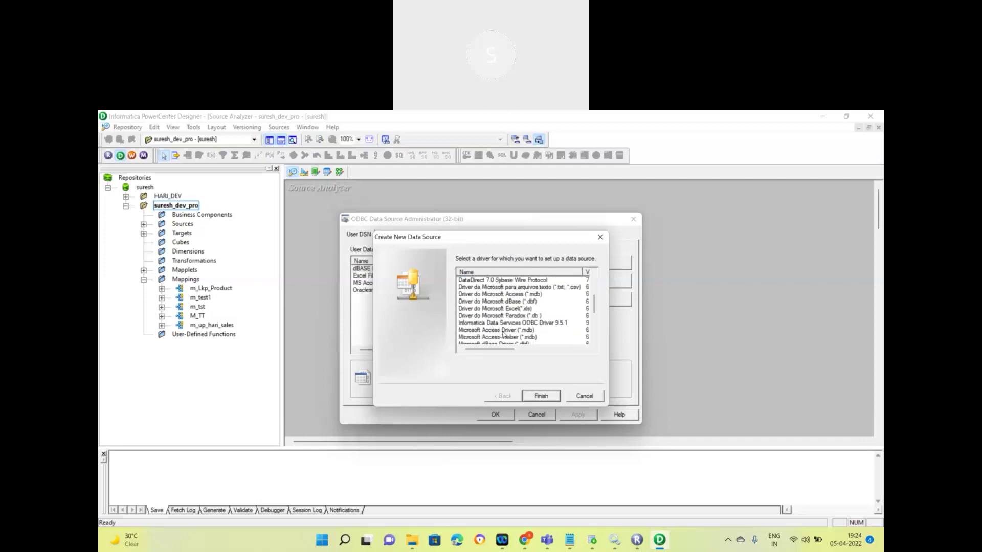
scroll(503, 332, down, 2)
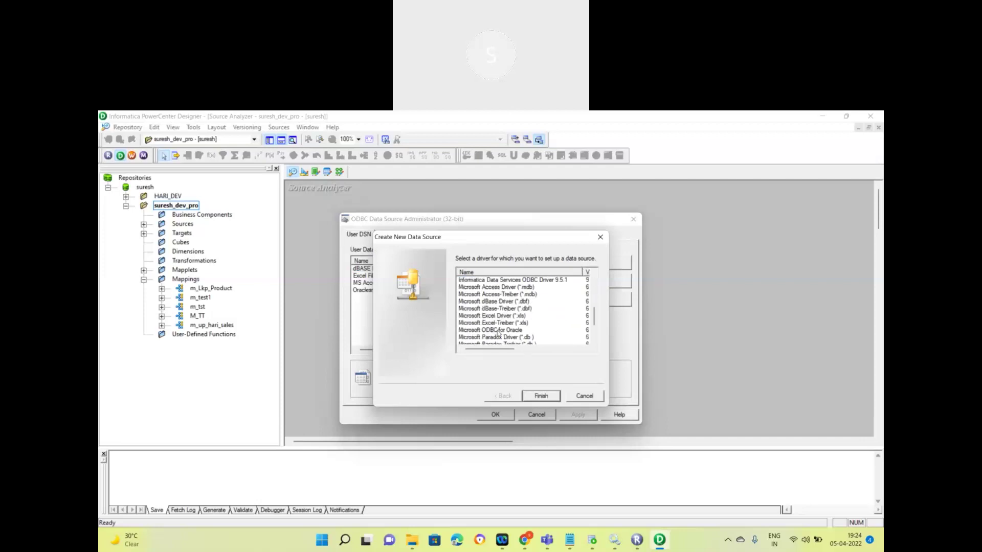
click(509, 331)
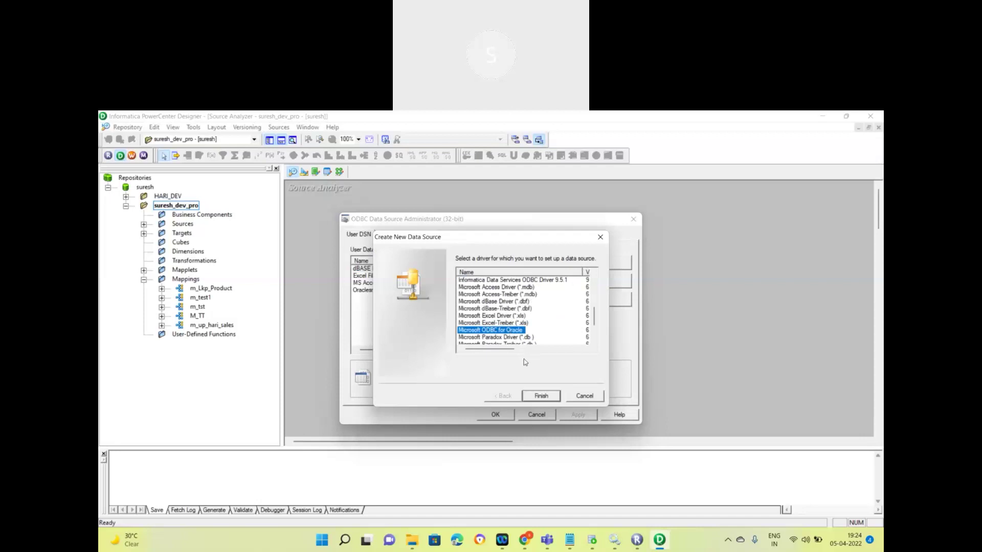
click(541, 397)
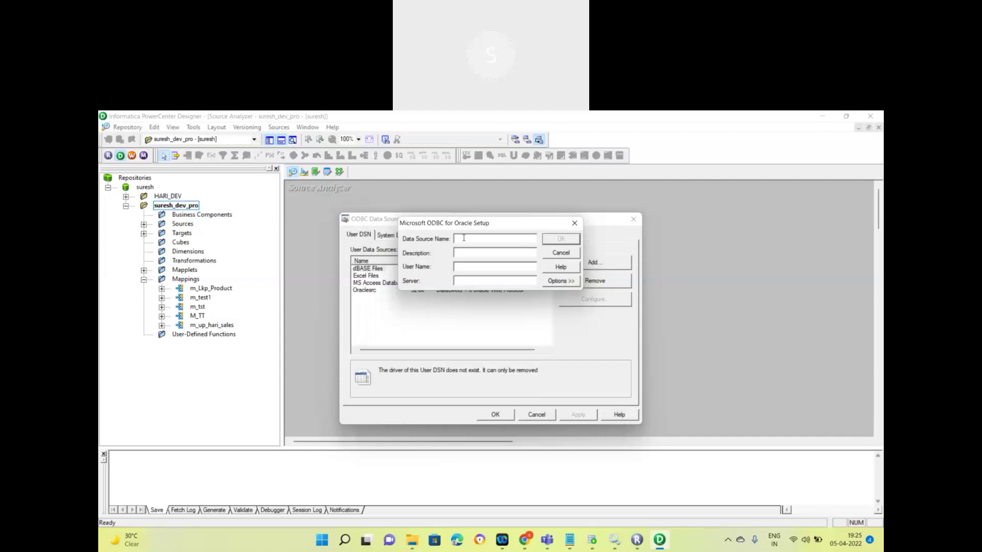
text(Infa_devInfa_dev)
Step: Copy localhost from SQL Developer's connection details as the Infa_dev server and save the data source
key(alt+Tab)
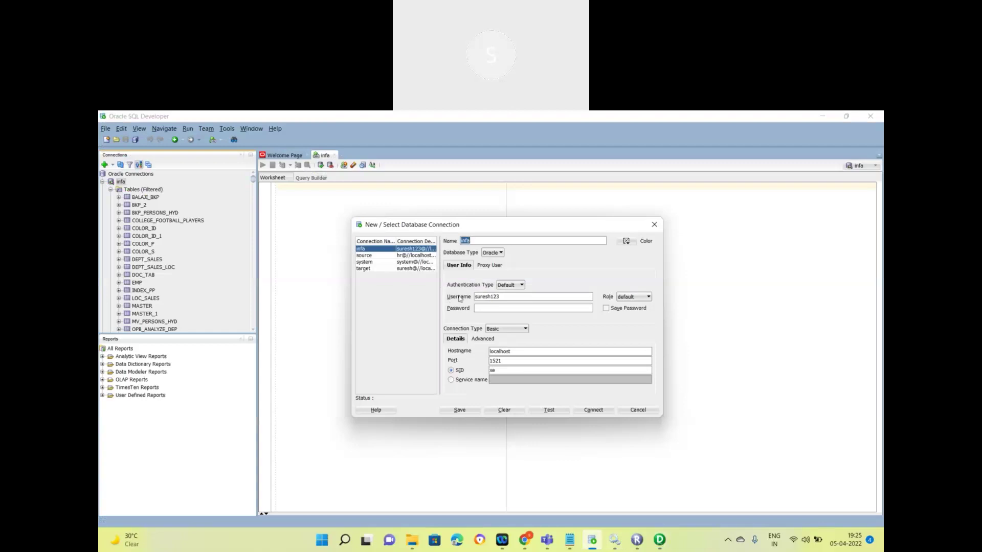
double_click(489, 297)
key(alt+Tab)
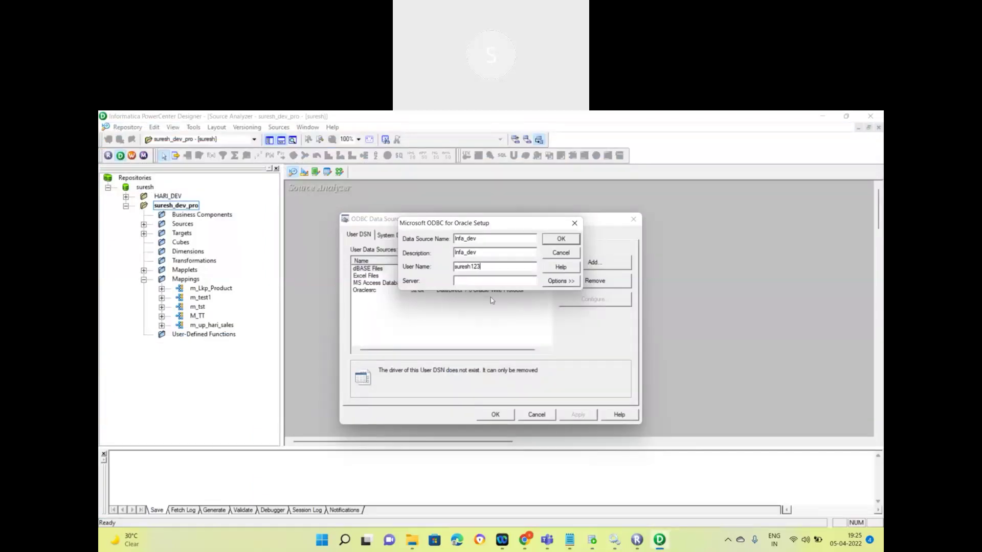
key(alt+Tab)
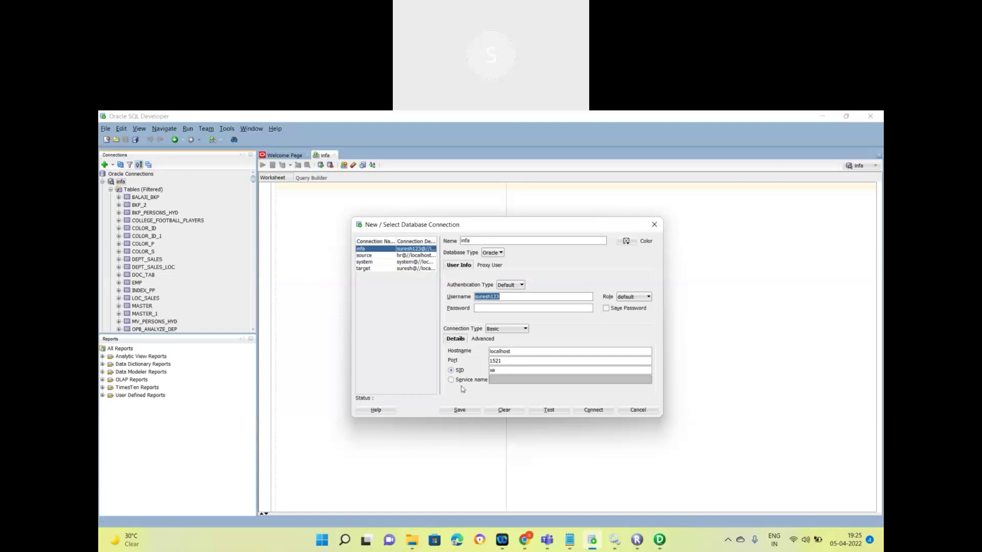
double_click(491, 351)
key(ctrl+c)
click(659, 540)
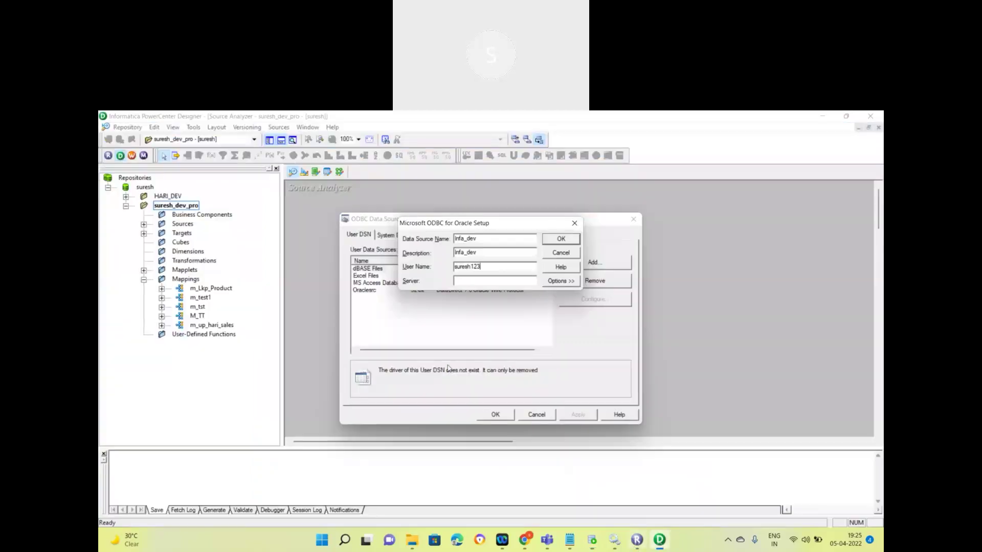
click(469, 281)
key(ctrl+v)
click(563, 240)
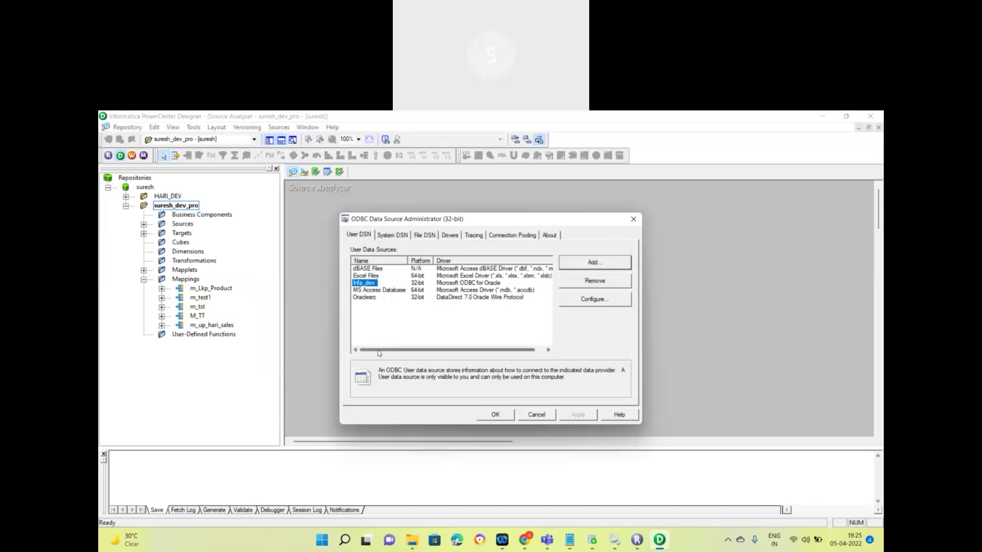
Step: Close the ODBC administrator and connect using the Oraclesrc data source
click(496, 415)
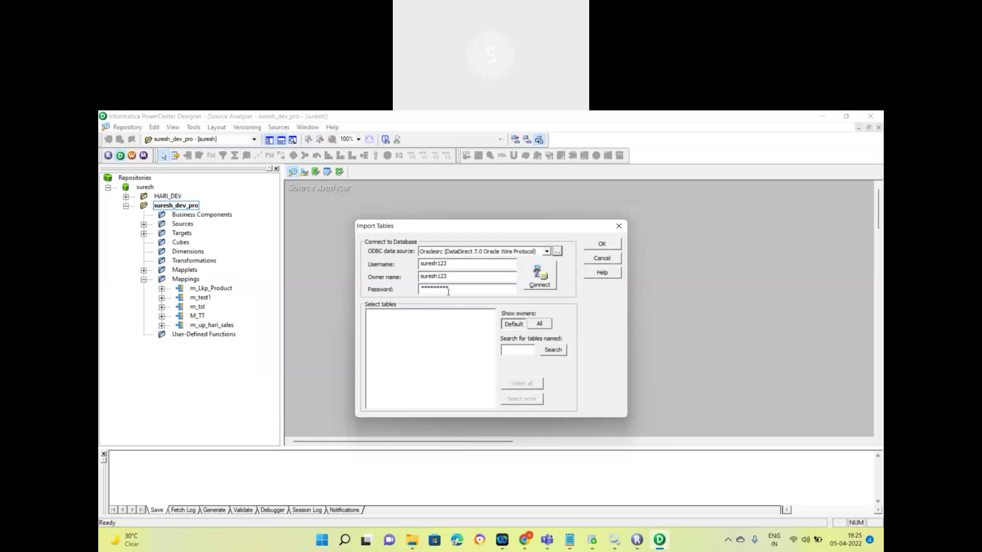
click(546, 252)
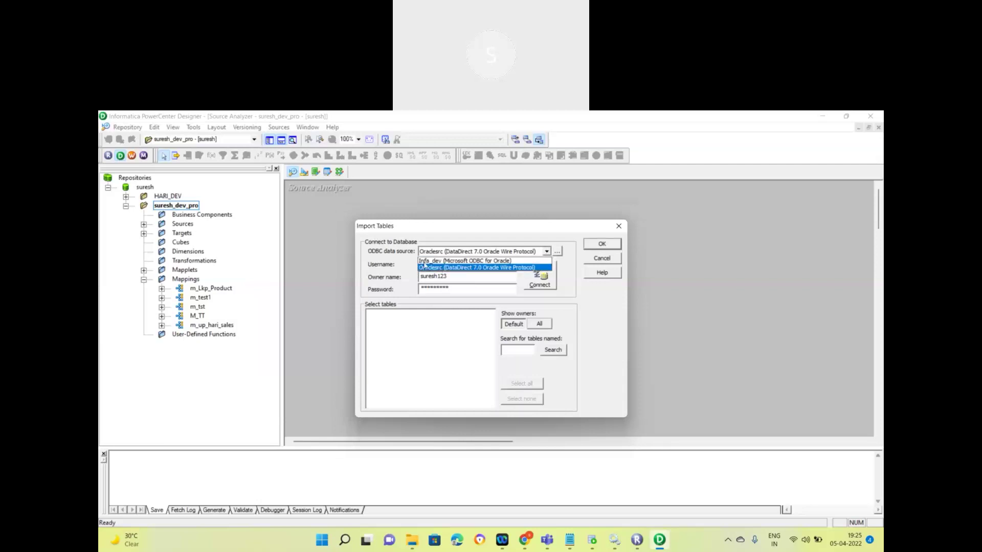
click(439, 267)
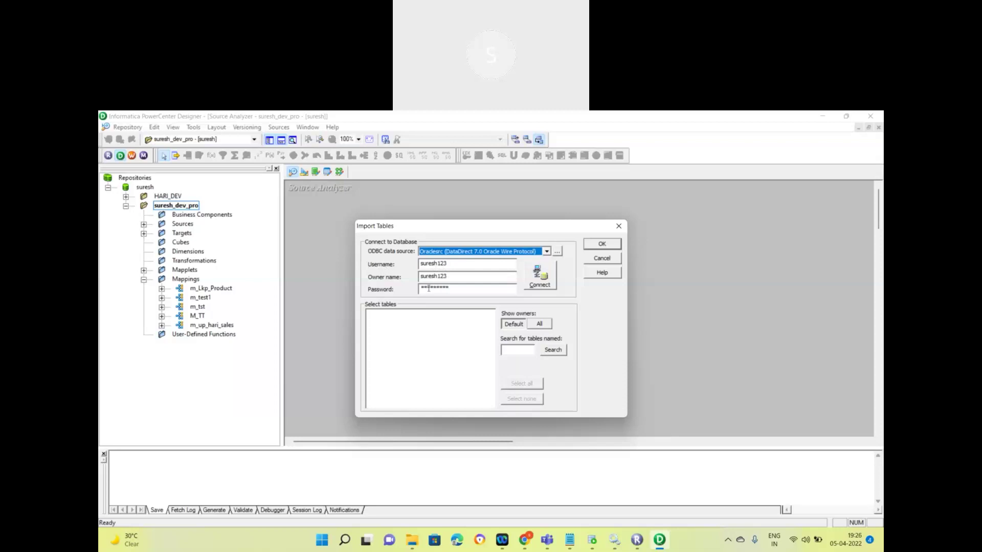
click(546, 283)
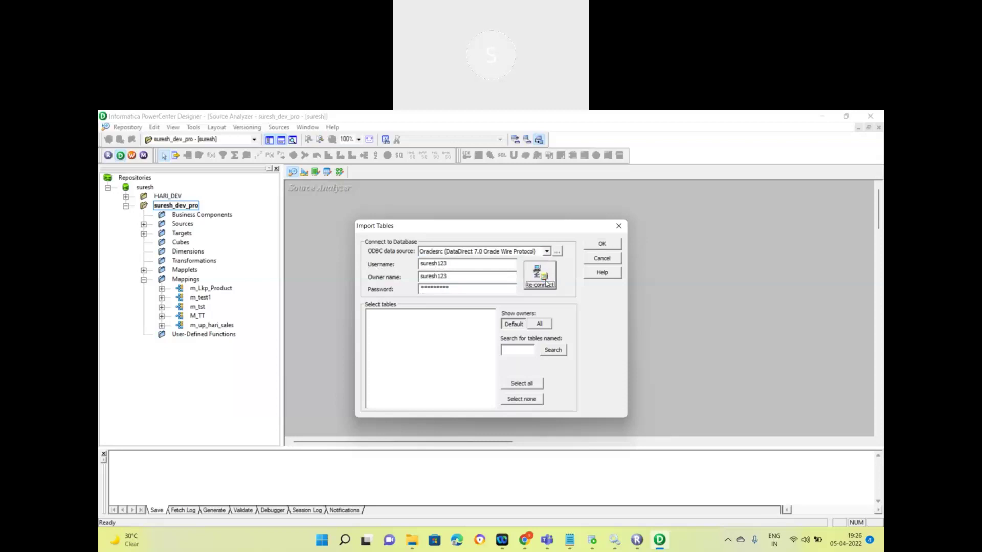
Step: Reconnect through Infa_dev and expand the owner and TABLES nodes to list BALAJI_BKP through DOC_TAB
click(522, 250)
click(507, 276)
click(539, 274)
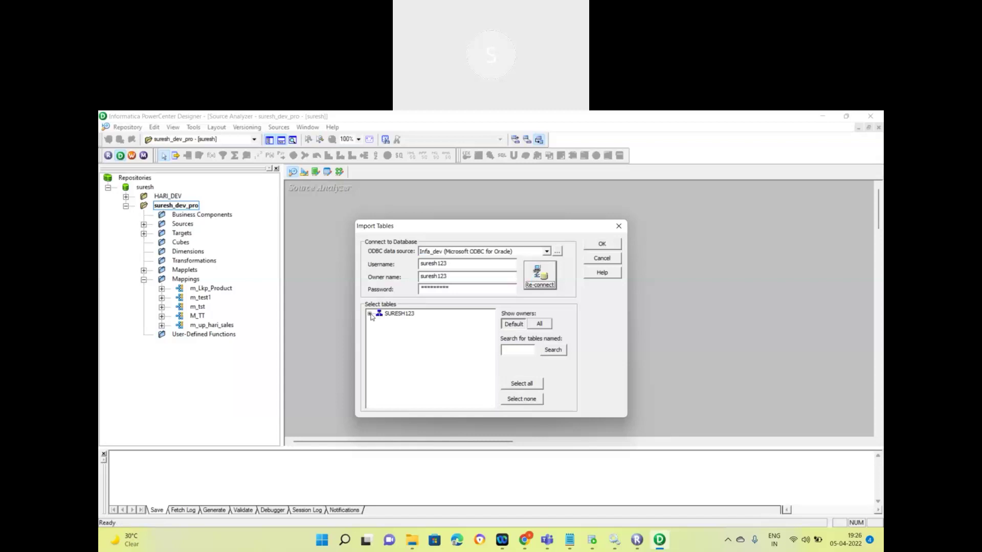
click(370, 314)
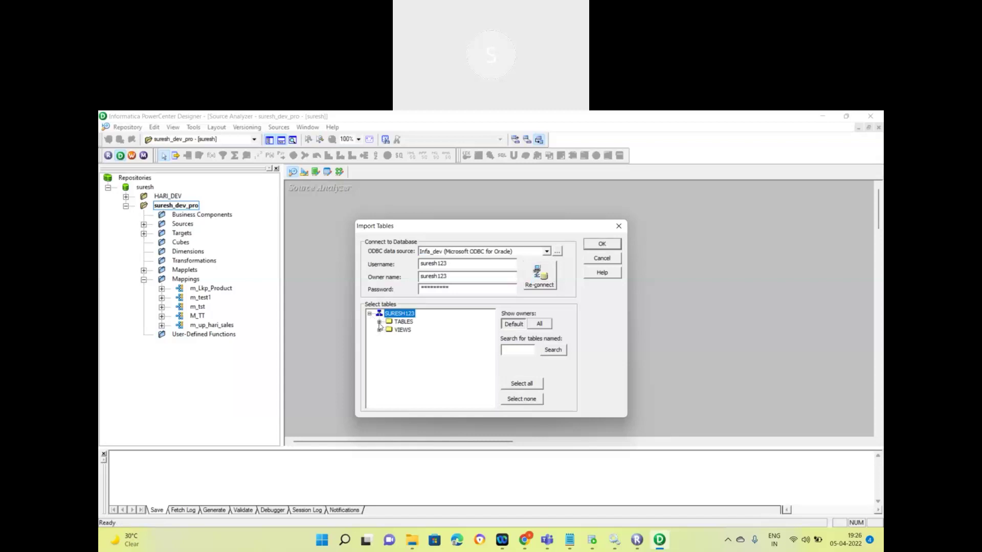
click(378, 322)
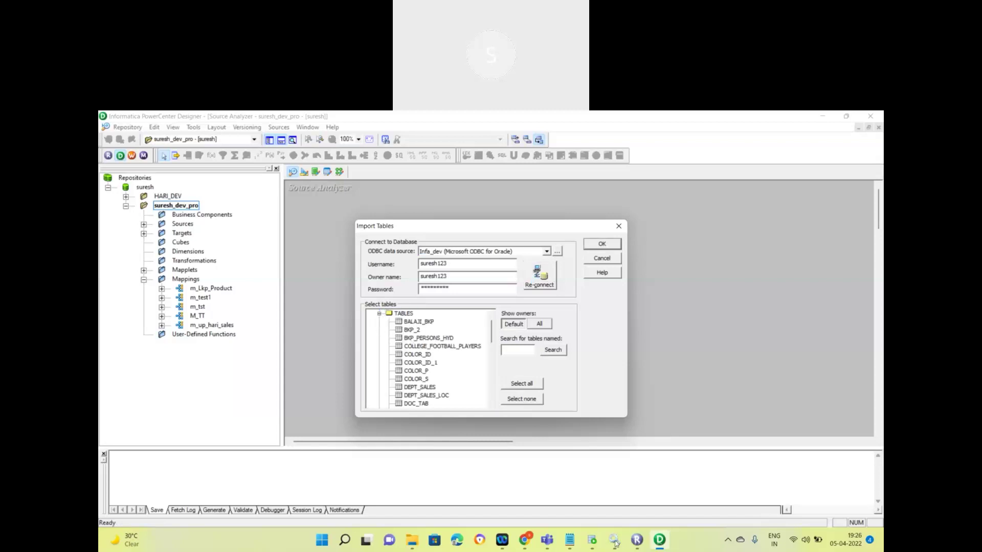
click(591, 540)
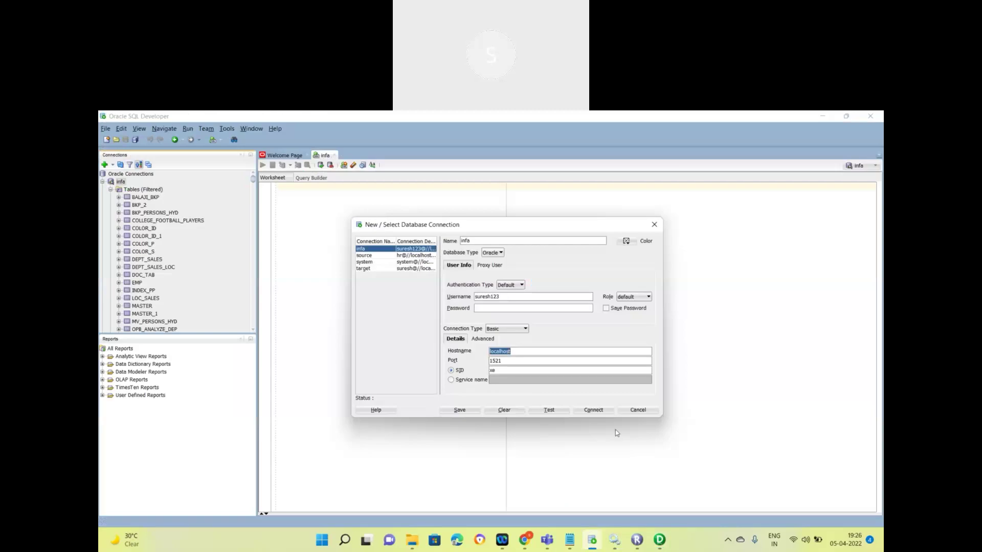
click(644, 413)
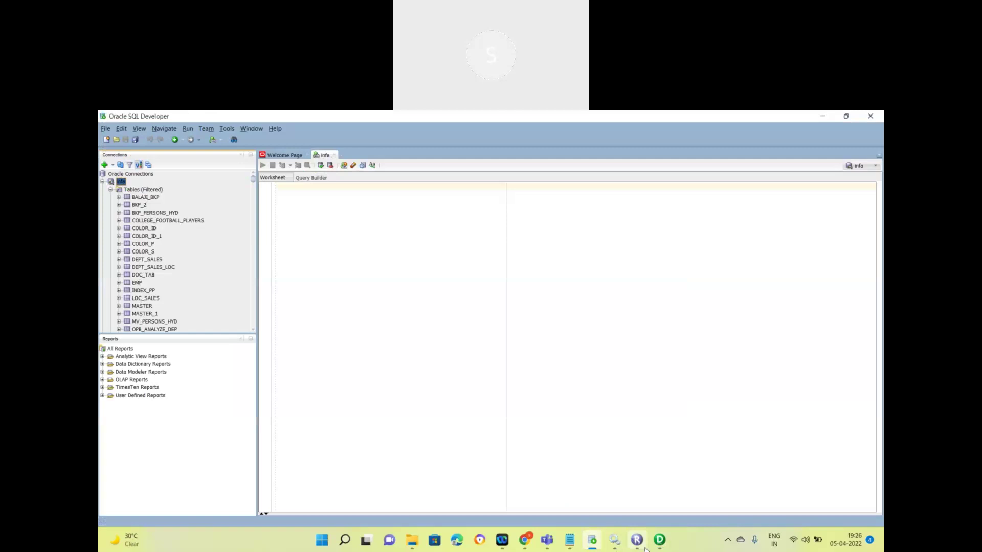
click(659, 540)
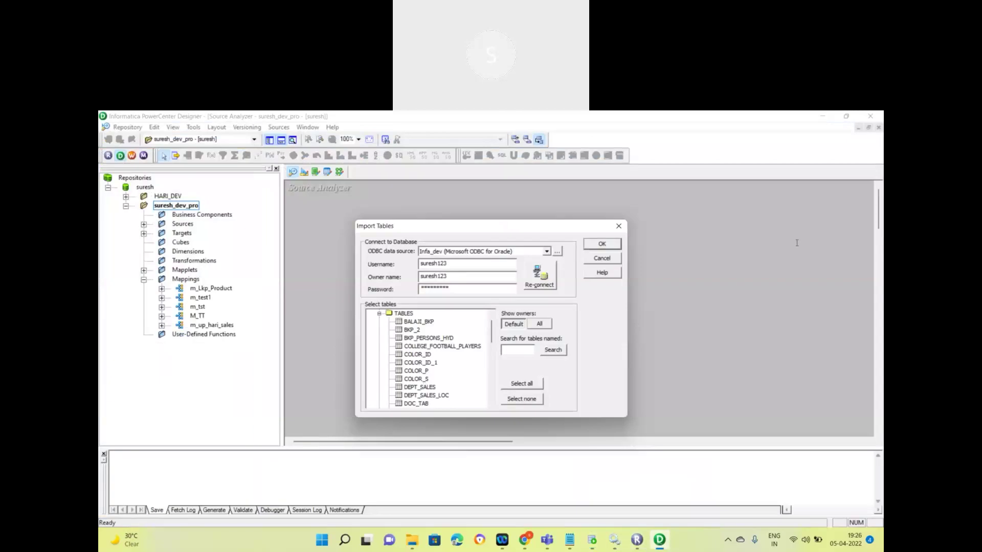
Step: Import the DEPT_SALES table with DEPT_ID, SALARY and DEPTNAME columns as a source definition
click(805, 222)
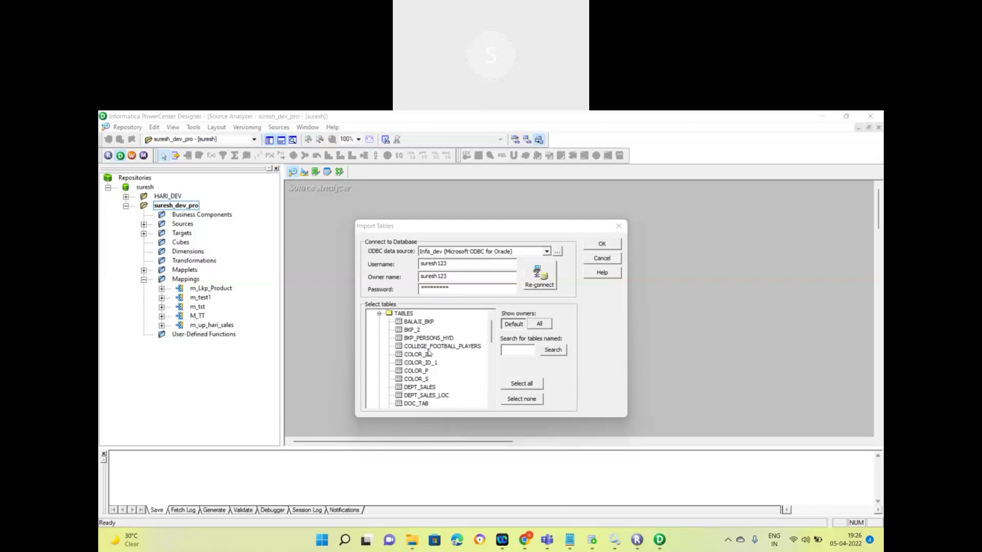
click(419, 388)
click(420, 390)
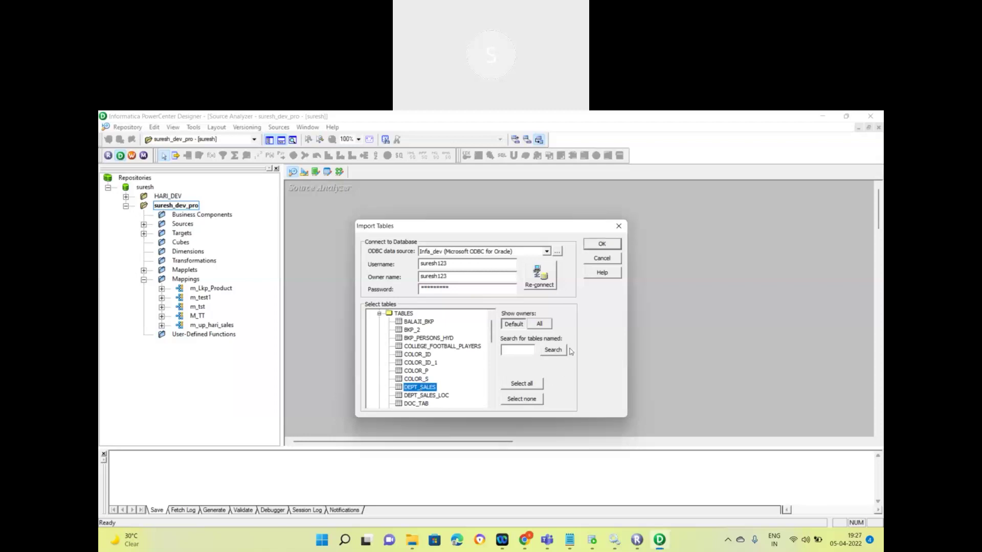
click(598, 245)
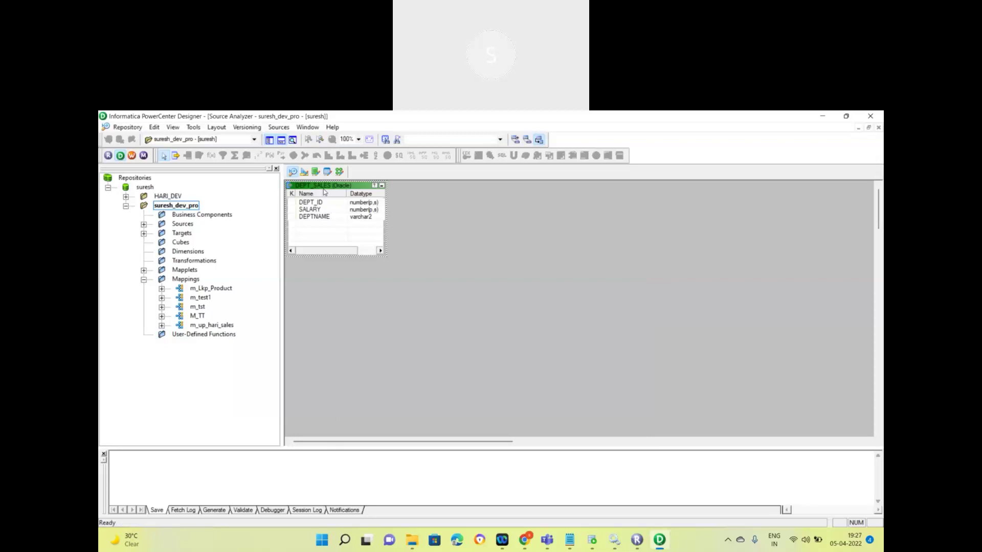
Step: Move the DEPT_SALES source down and right, then open its Edit Tables properties
drag(327, 186, 364, 218)
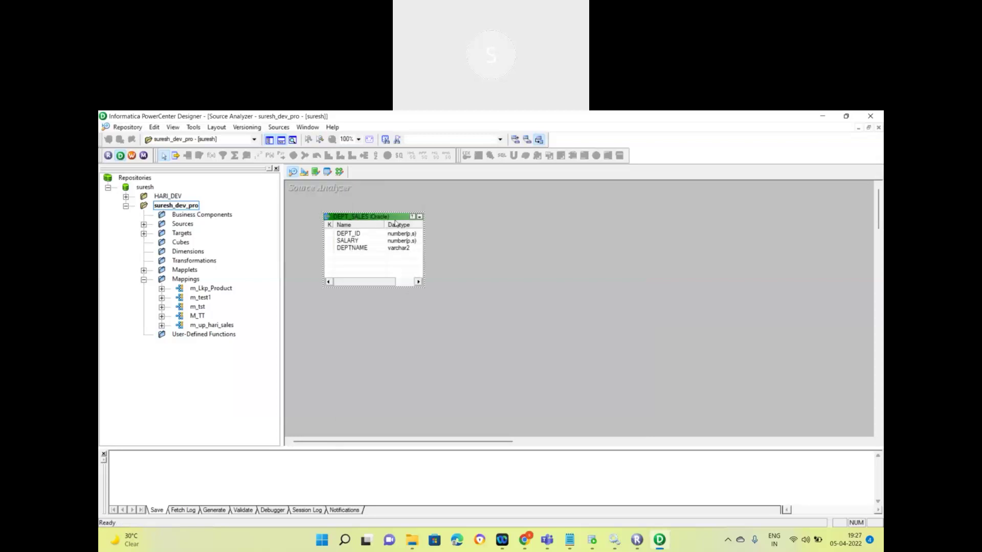
double_click(374, 218)
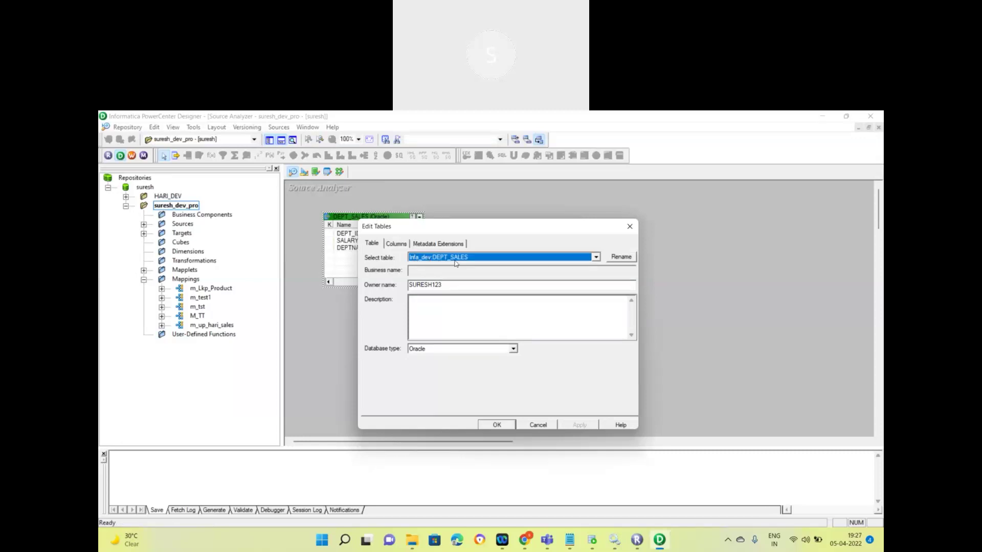
double_click(423, 285)
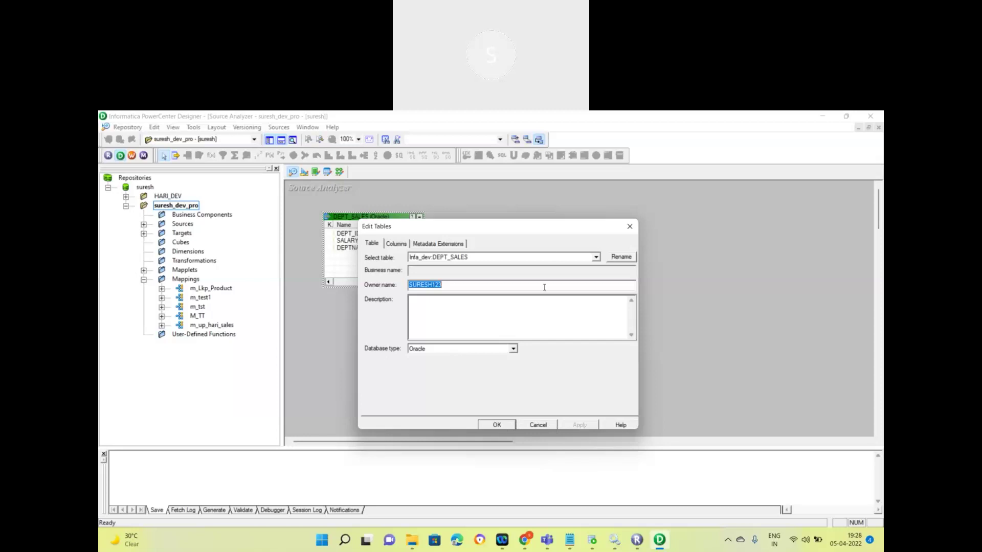
click(464, 121)
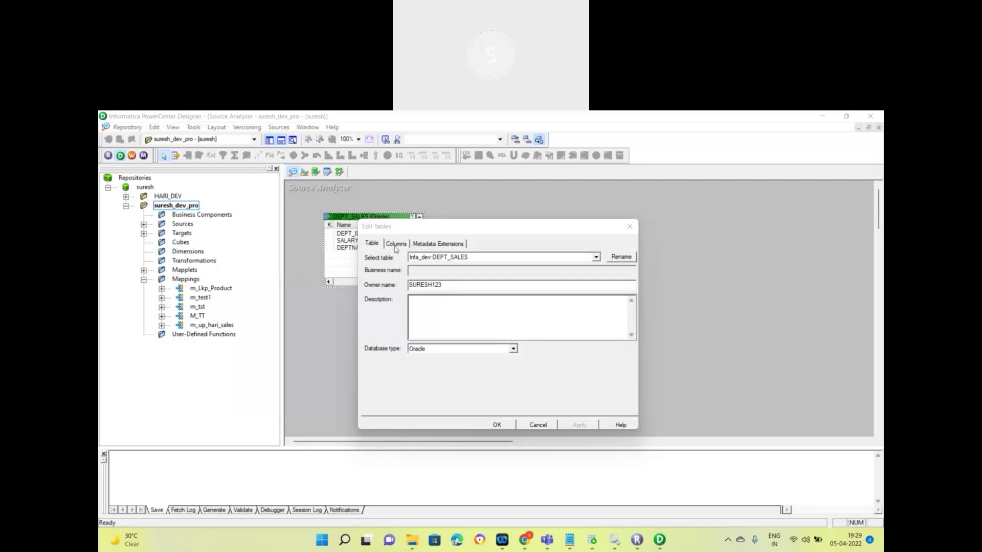
Step: Review DEPT_SALES's Columns, Table and Metadata Extensions tabs, then close with OK unchanged
click(395, 245)
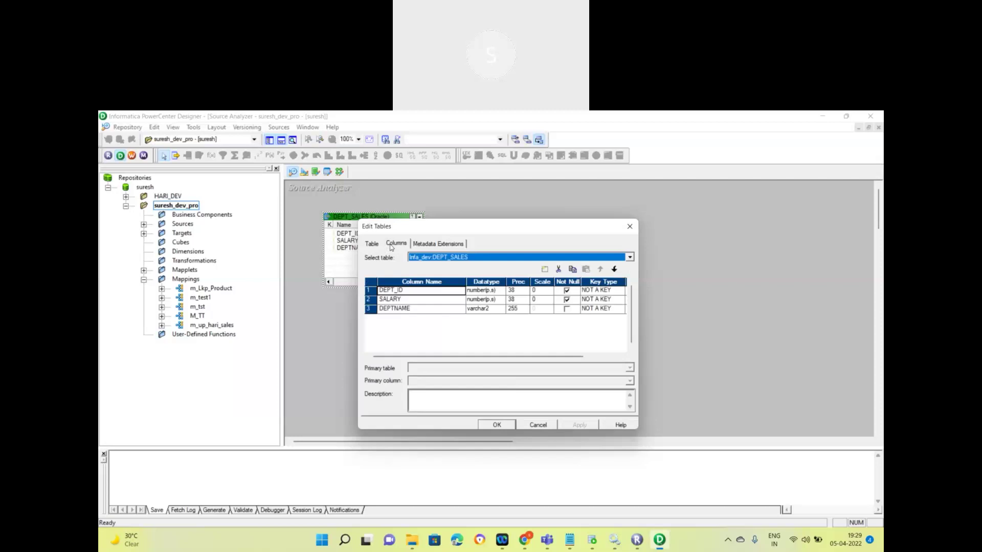
click(373, 245)
click(394, 245)
click(426, 244)
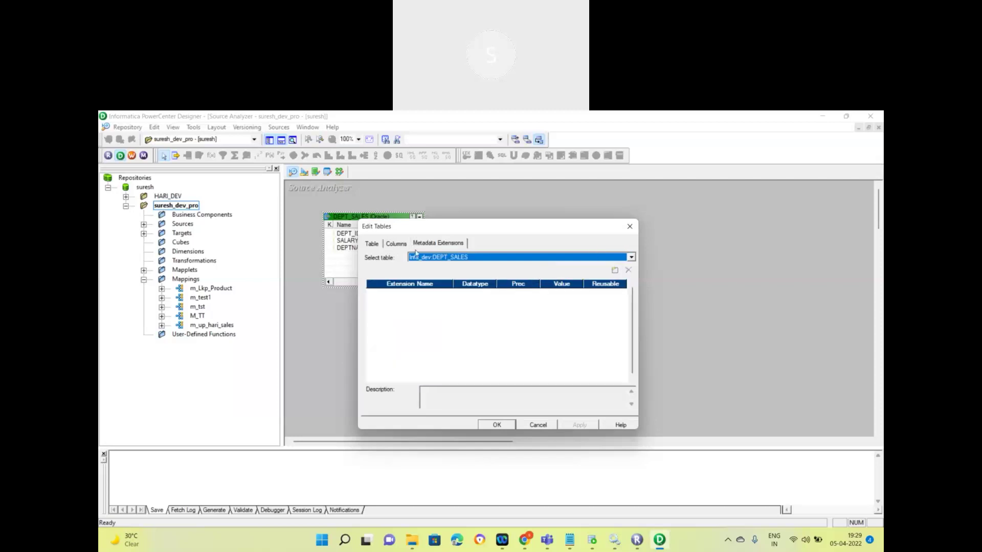
click(401, 247)
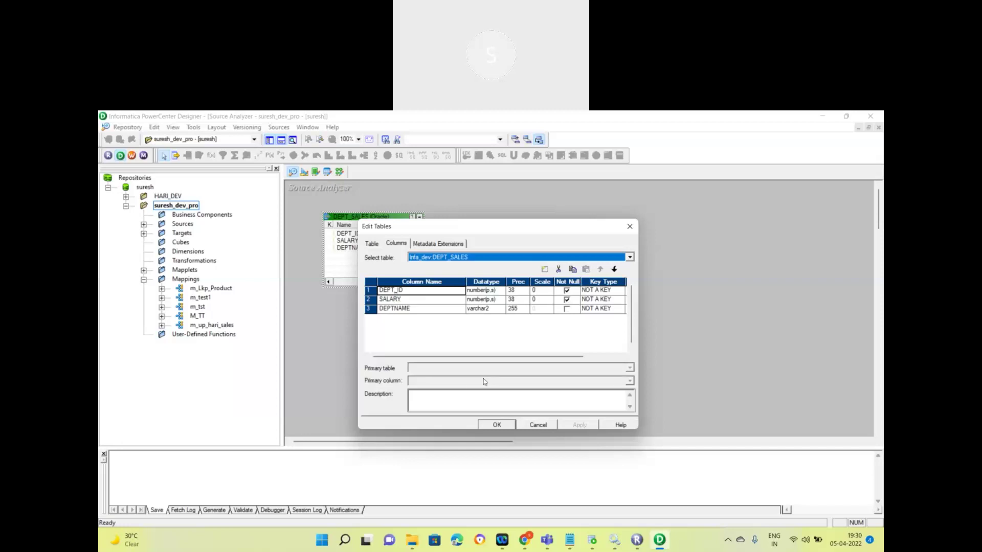
click(497, 426)
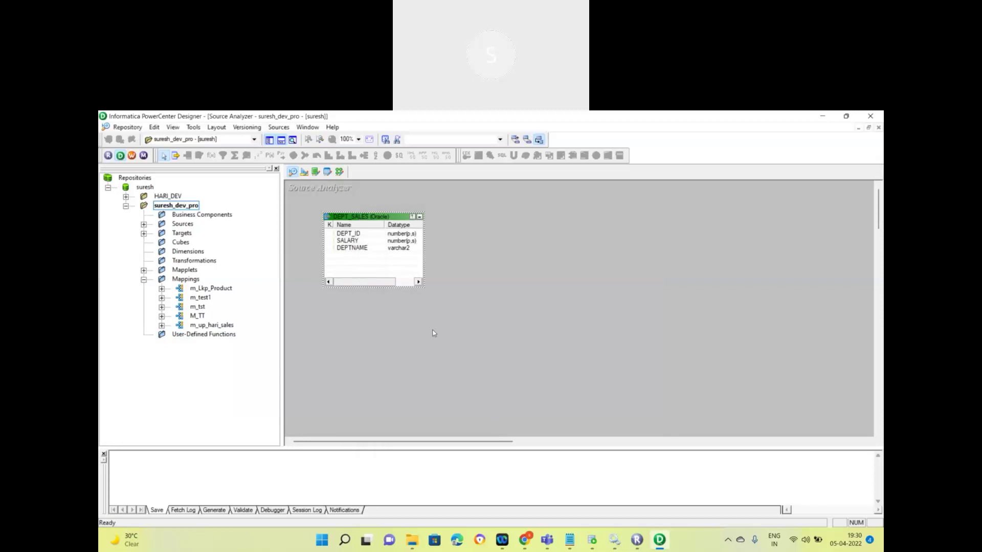
Step: Save the DEPT_SALES source to the repository and expand the Sources folder
key(ctrl+s)
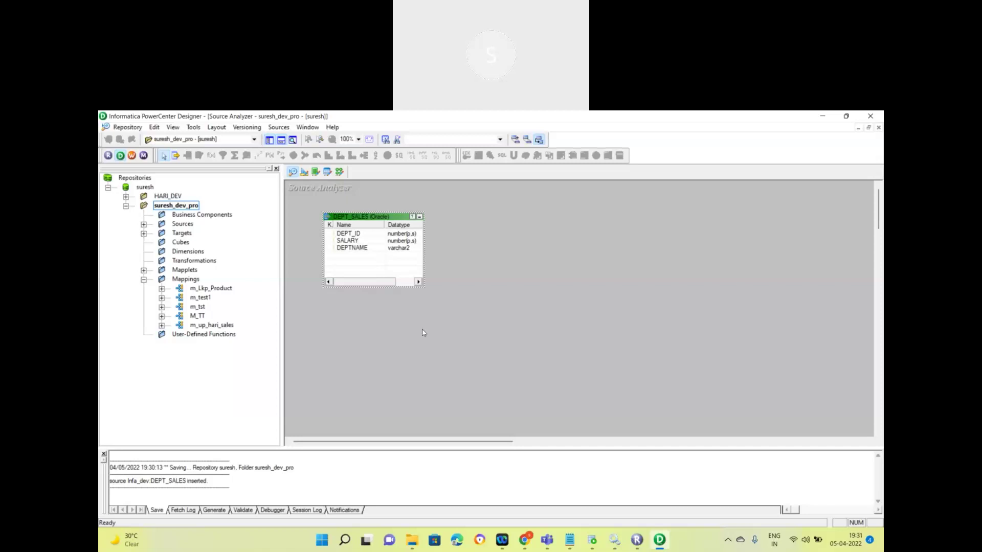
click(143, 225)
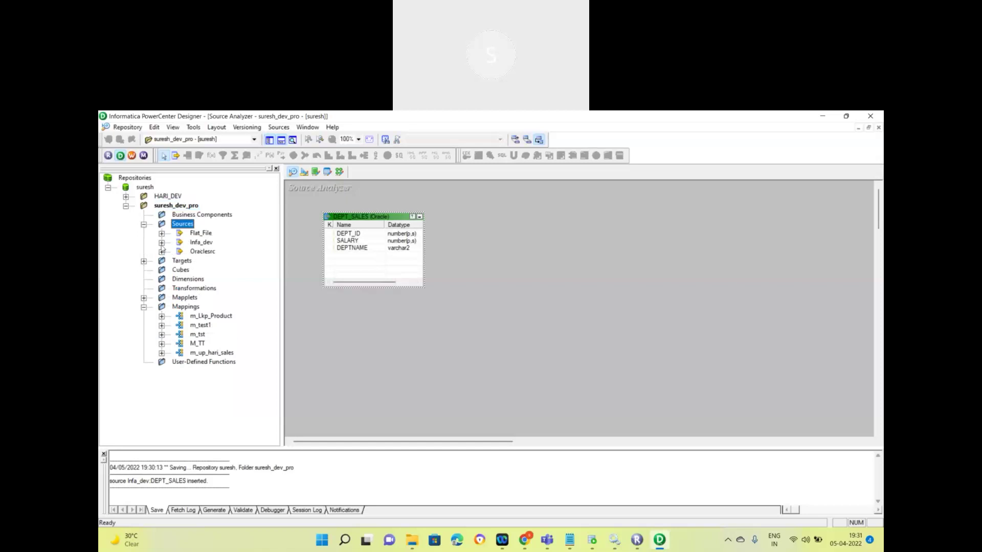
Step: Select DEPT_SALES under Infa_dev and Clear All tables from the Source Analyzer workspace
click(162, 242)
click(223, 252)
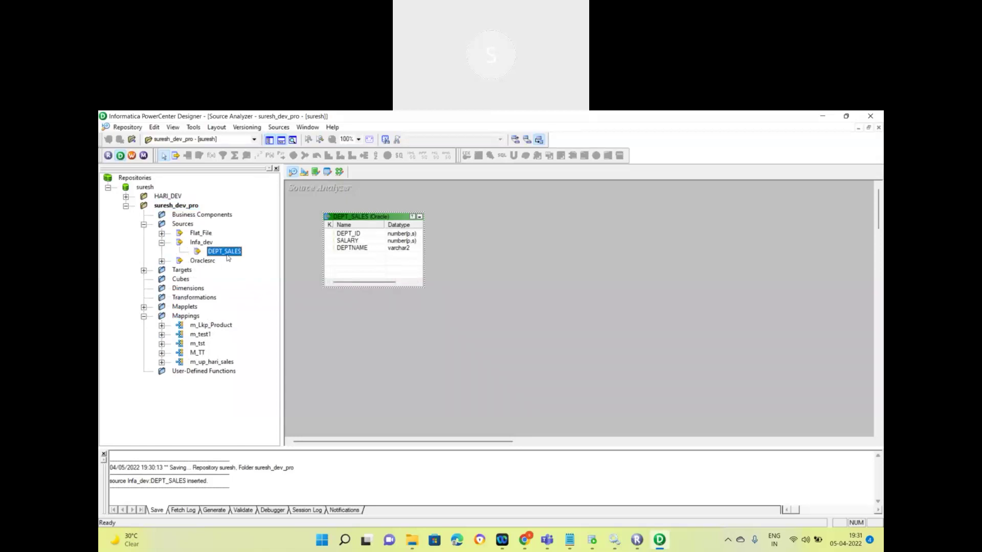
right_click(369, 198)
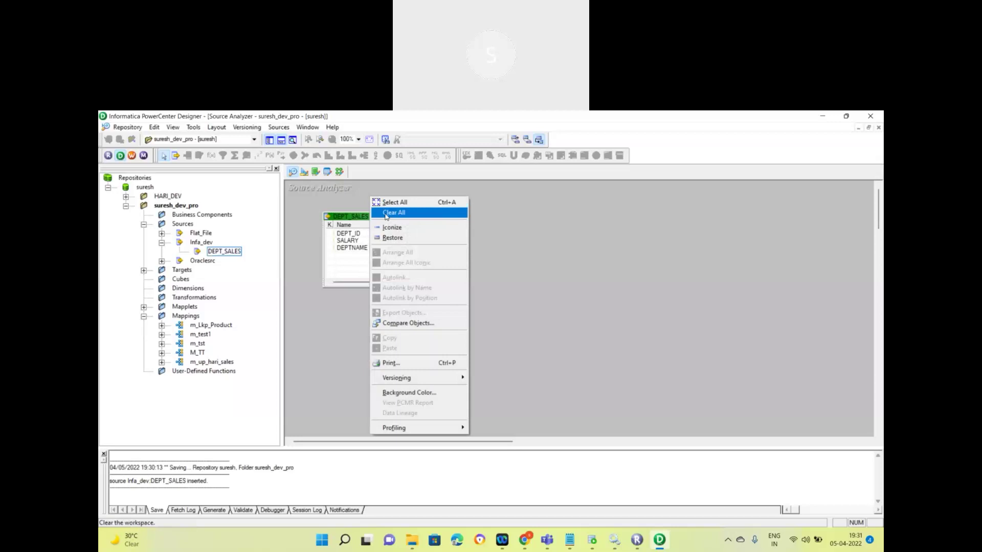
click(385, 215)
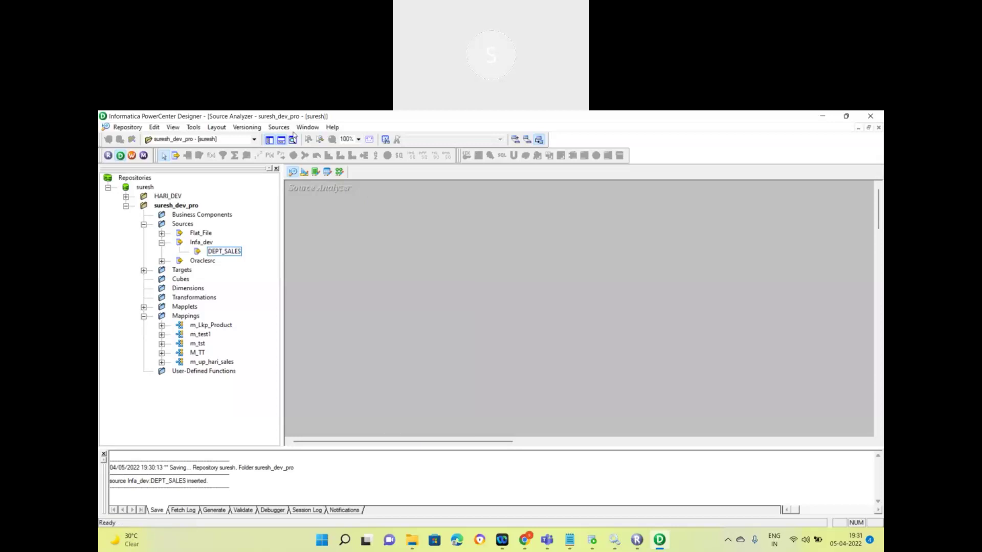
Step: Import the DEPT_SALES_LOC table from the SURESH123 schema through the Infa_dev connection
click(280, 129)
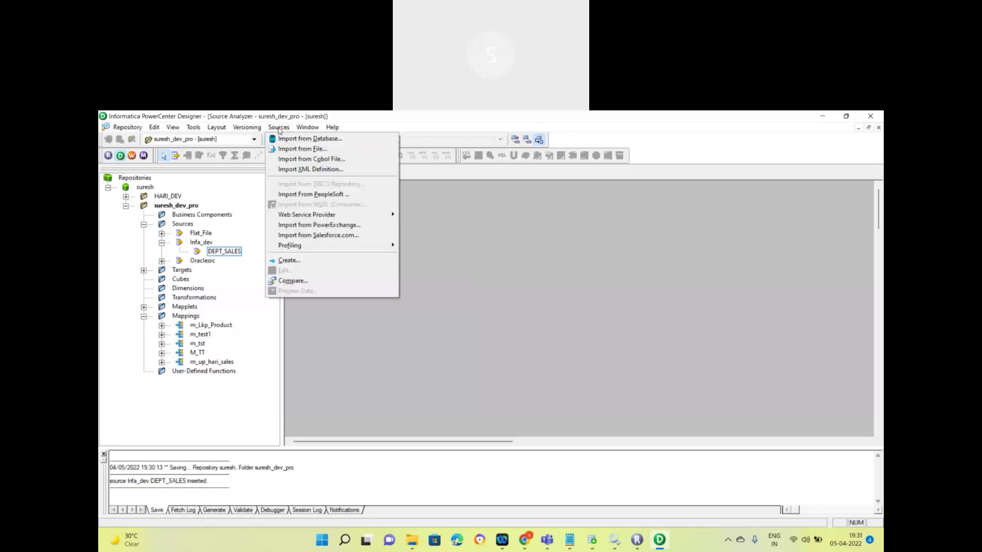
click(298, 139)
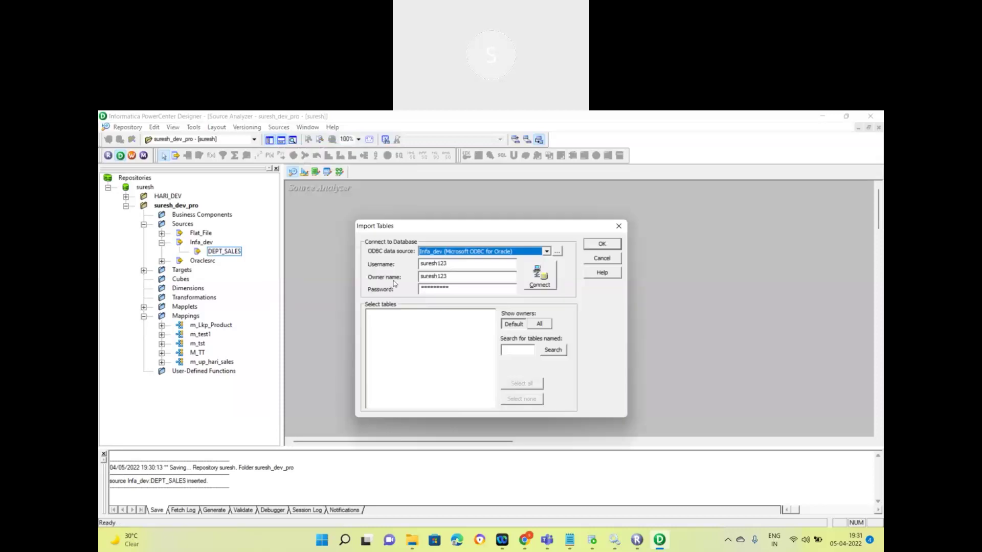
click(538, 280)
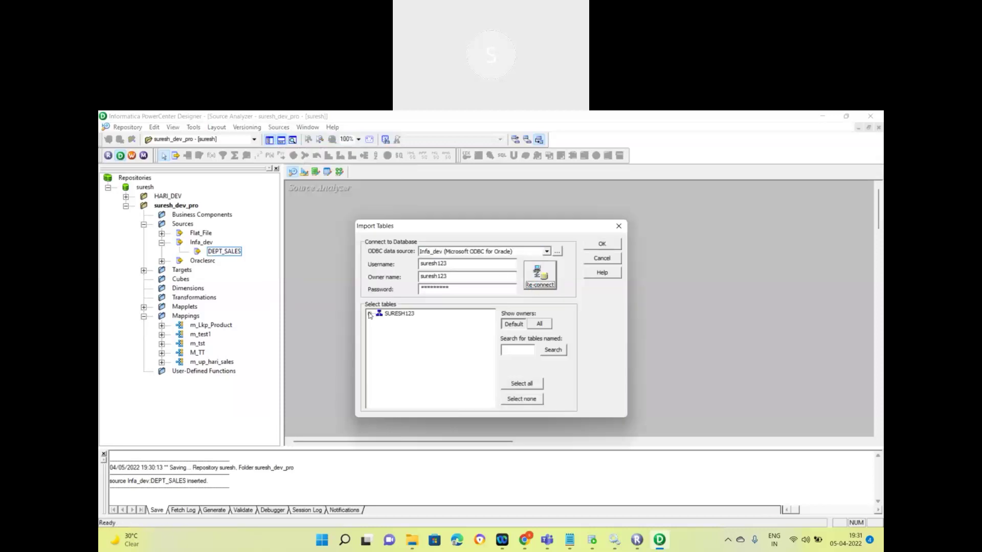
click(369, 313)
click(379, 322)
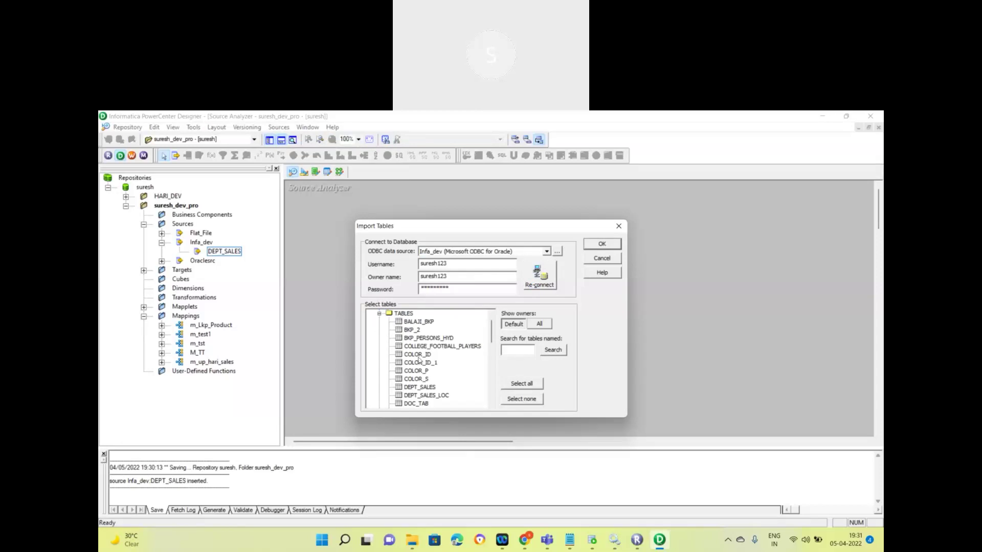
click(422, 397)
click(601, 244)
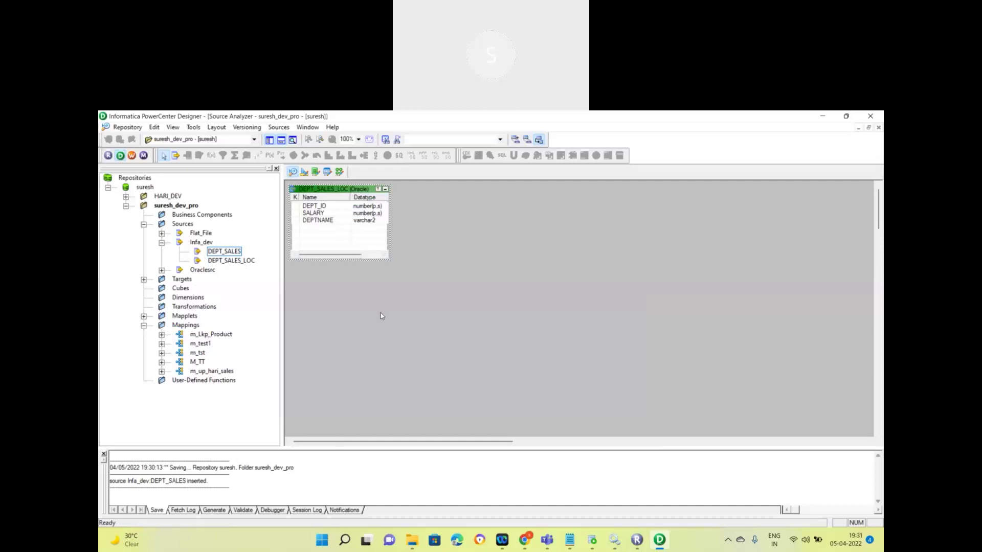
click(591, 539)
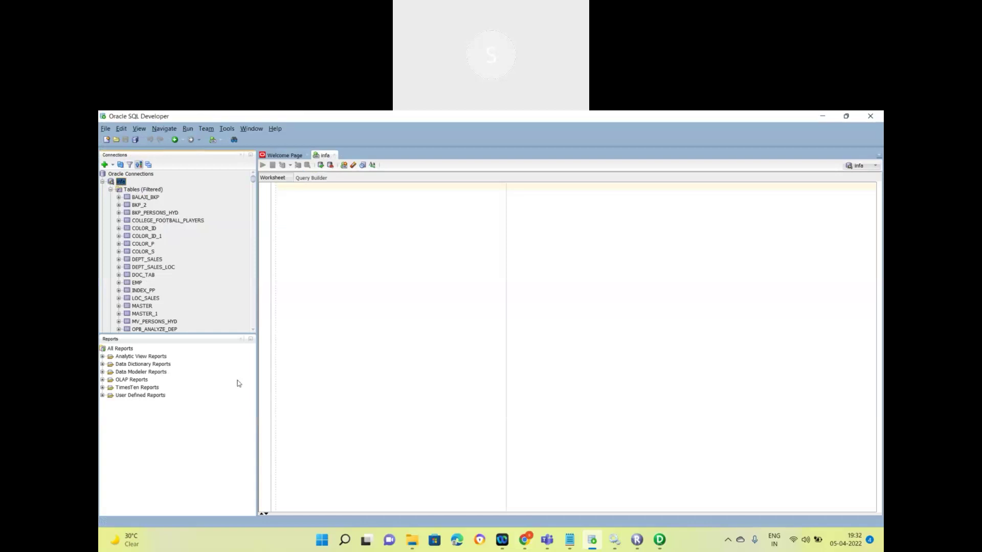
click(659, 539)
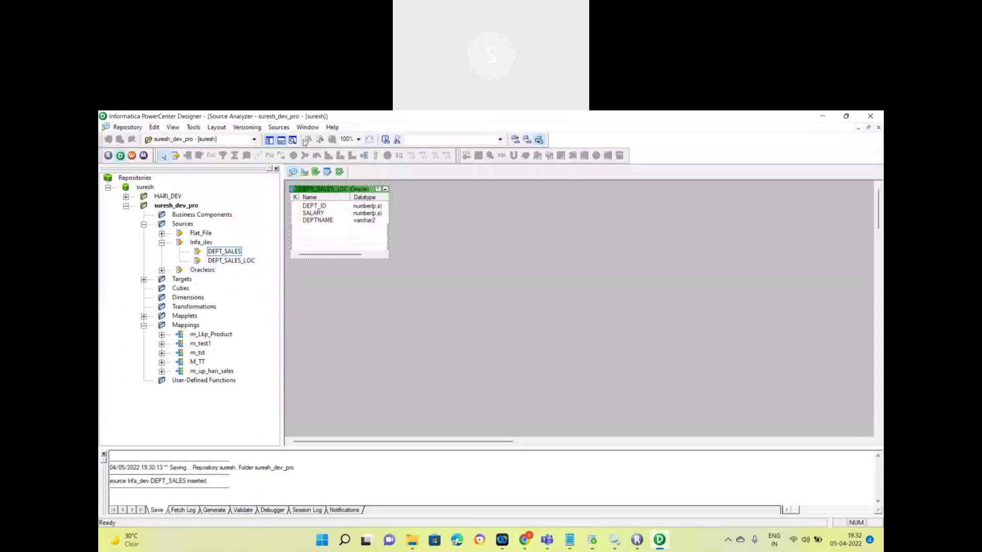
Step: Import the EMP table (ID, SAL) from SURESH123 via Infa_dev and save the repository
click(279, 128)
click(314, 141)
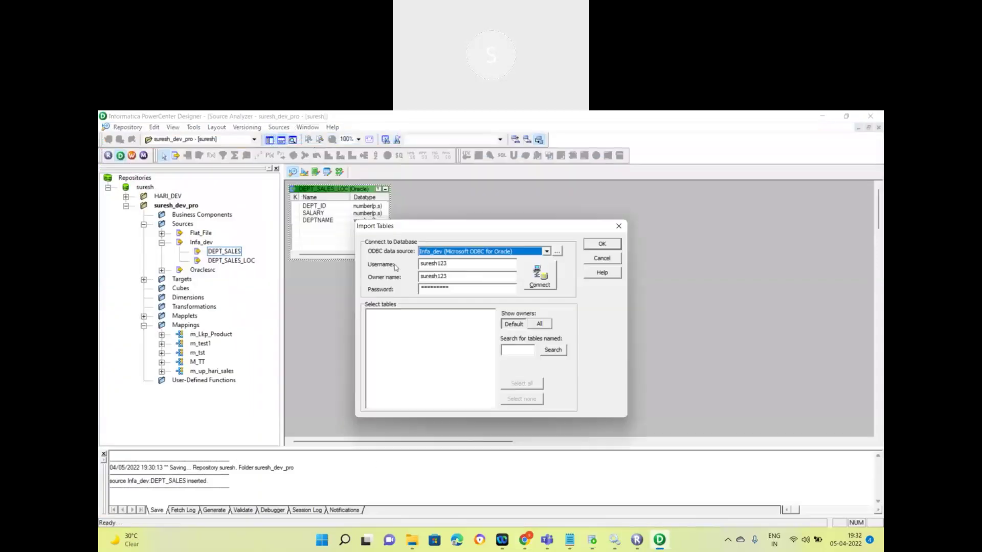
click(546, 252)
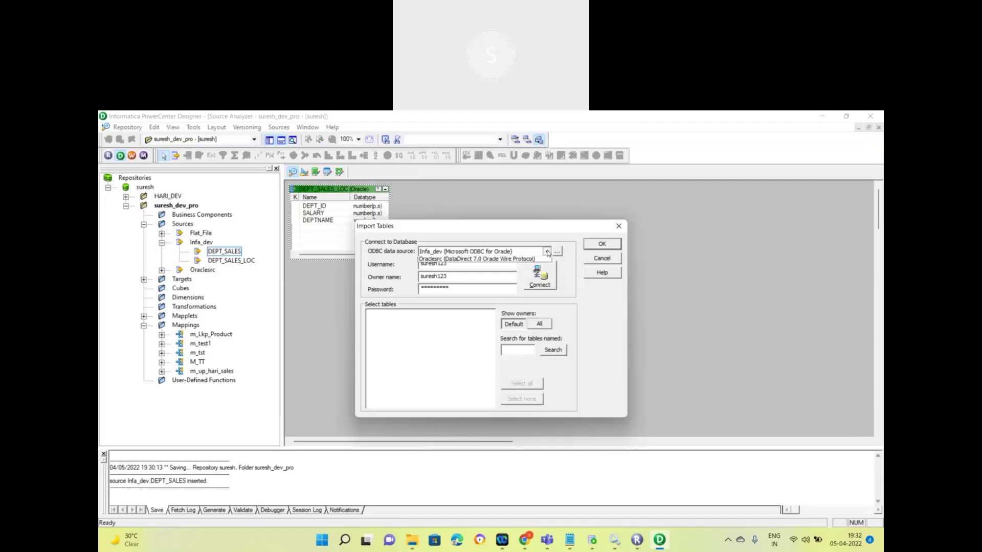
click(433, 262)
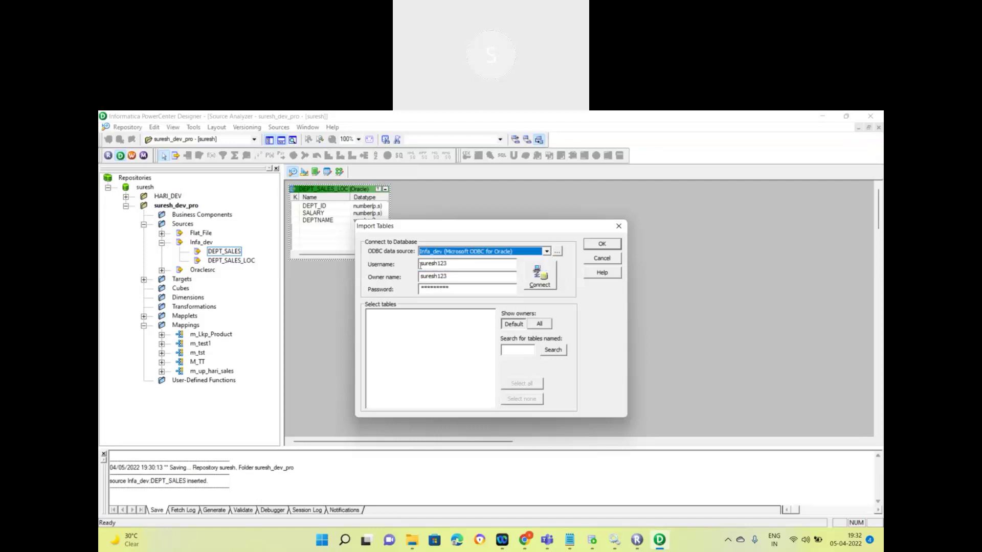
click(542, 284)
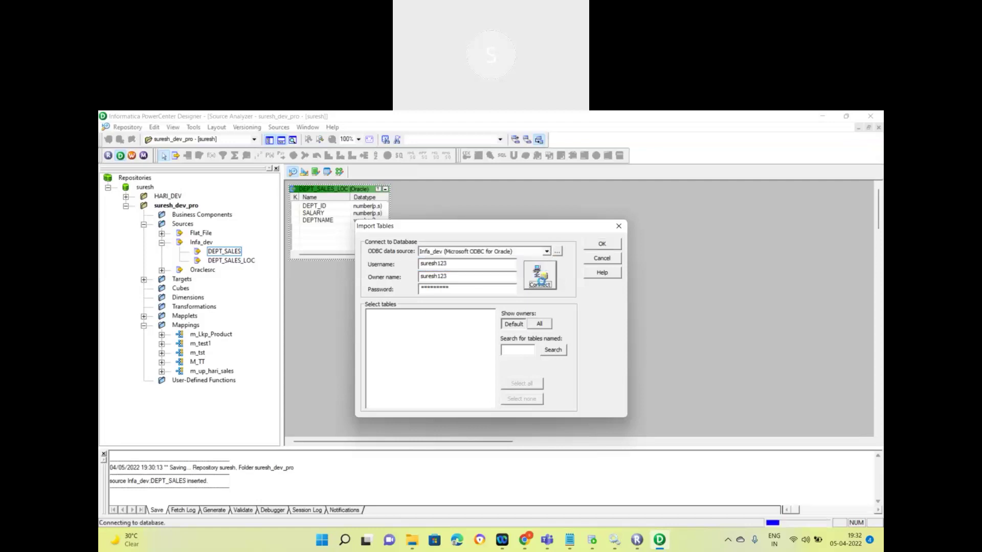
click(371, 315)
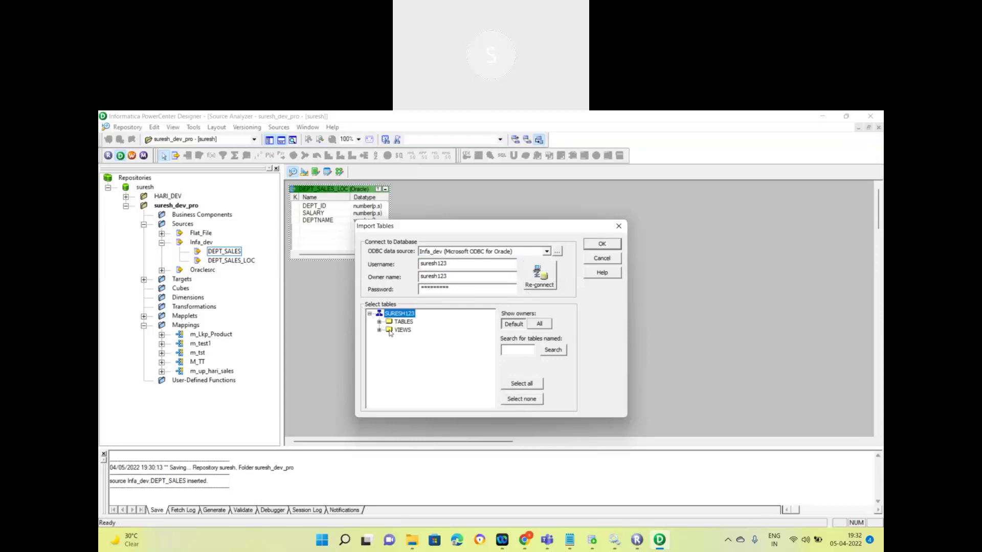
click(380, 321)
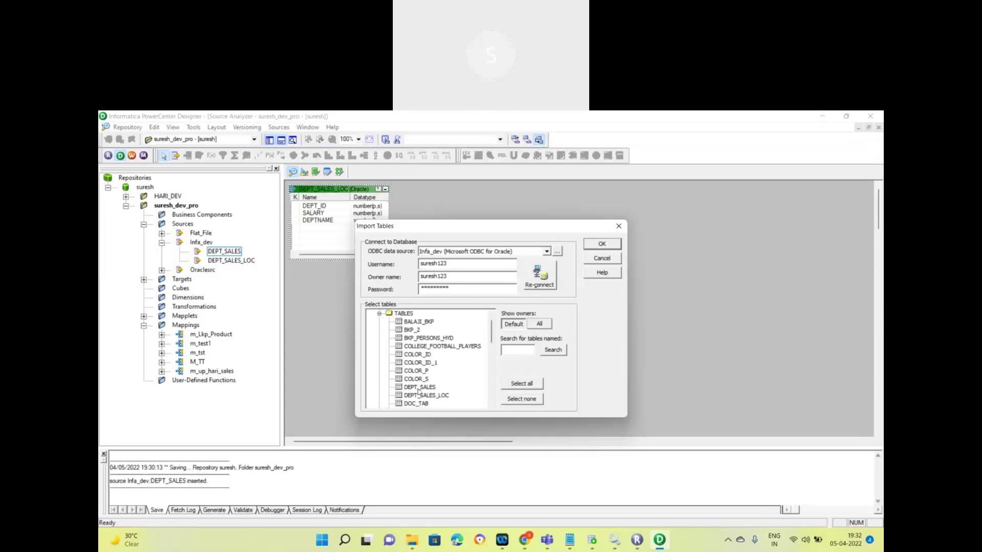
scroll(419, 391, down, 2)
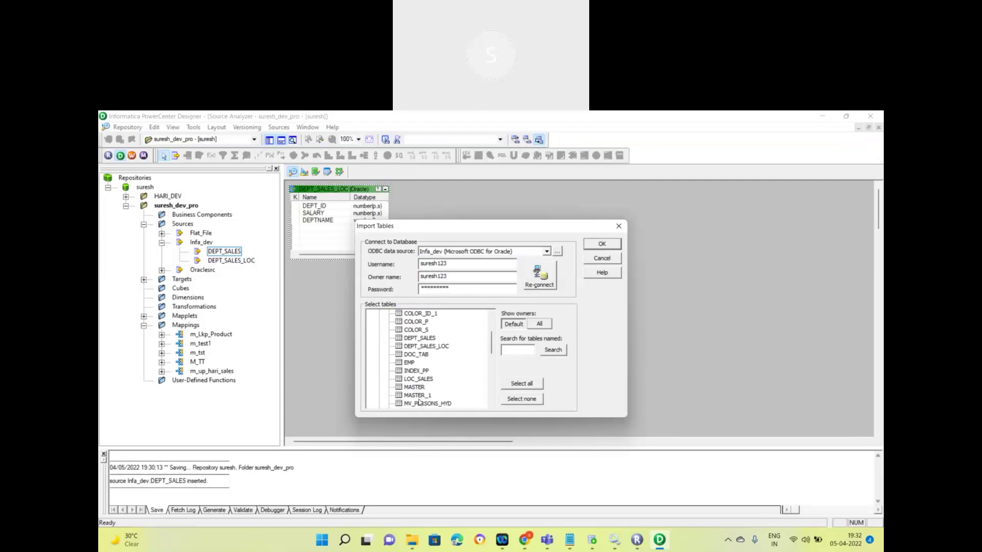
click(410, 362)
click(602, 244)
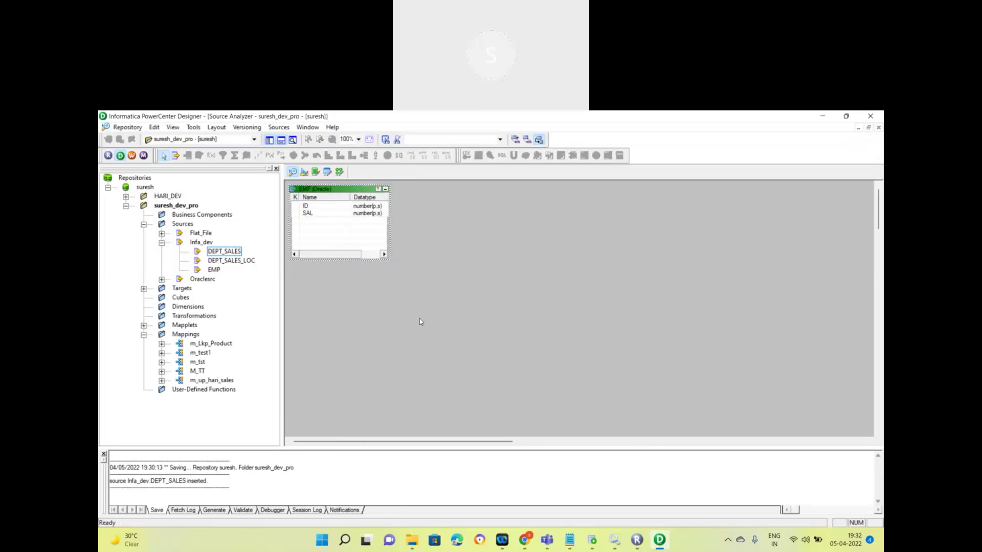
key(ctrl+s)
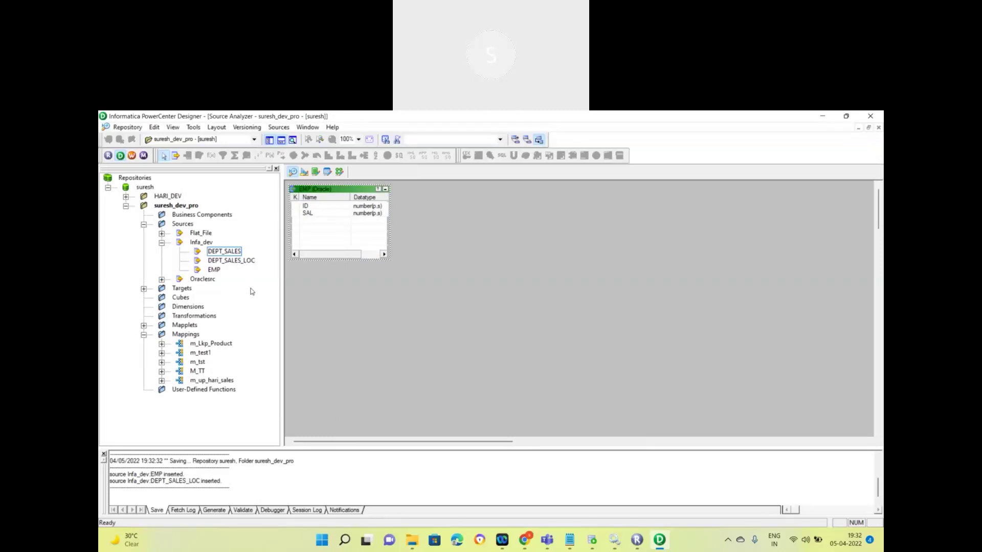
Step: Clear the EMP table off the Source Analyzer workspace and switch to Target Designer
right_click(481, 201)
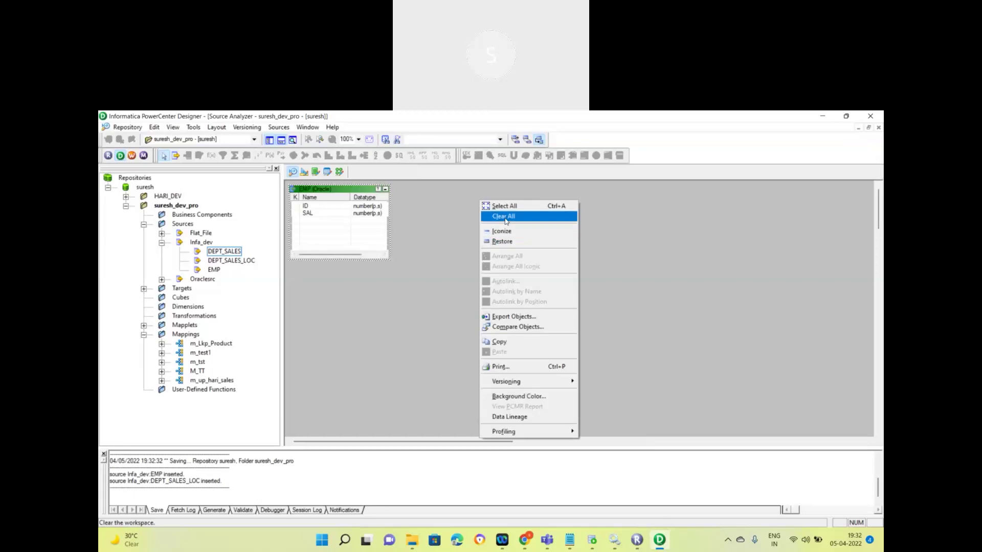
click(505, 216)
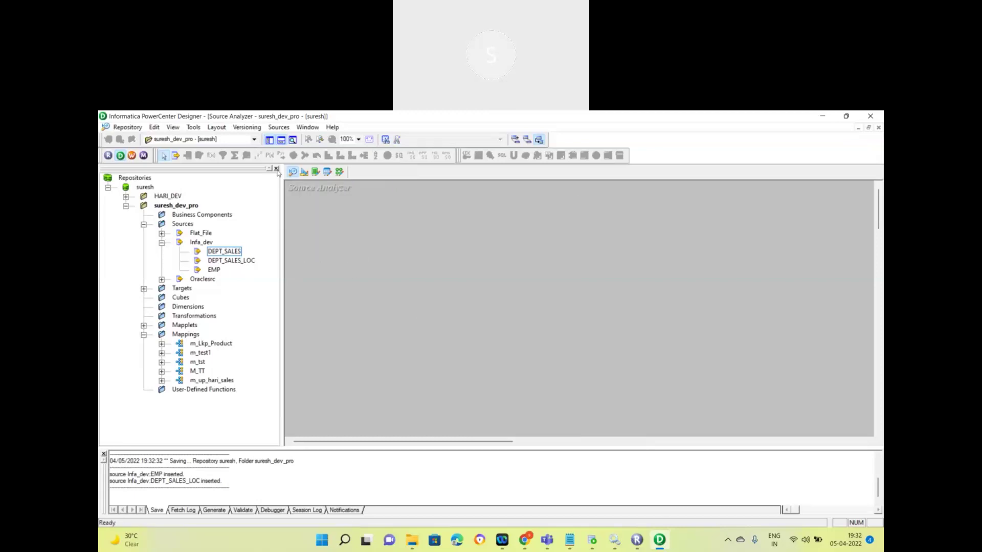
click(305, 173)
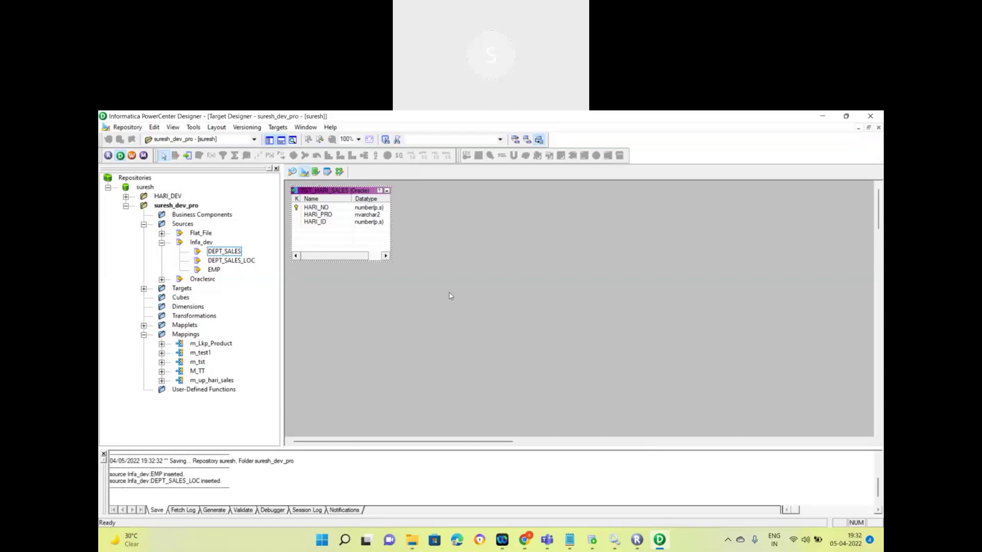
Step: Start a target import from database, open the ODBC data source settings, then bring up SQL Developer
click(277, 129)
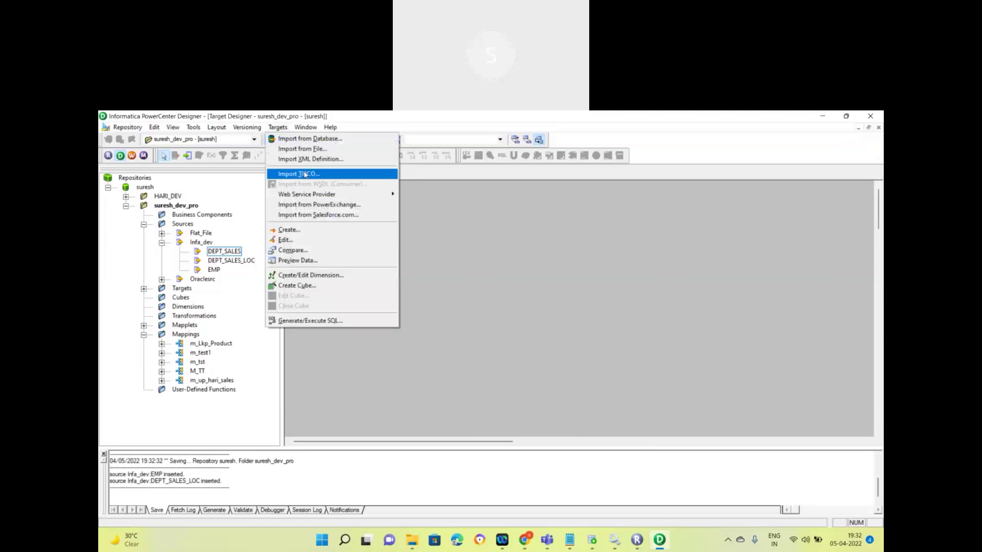
click(318, 142)
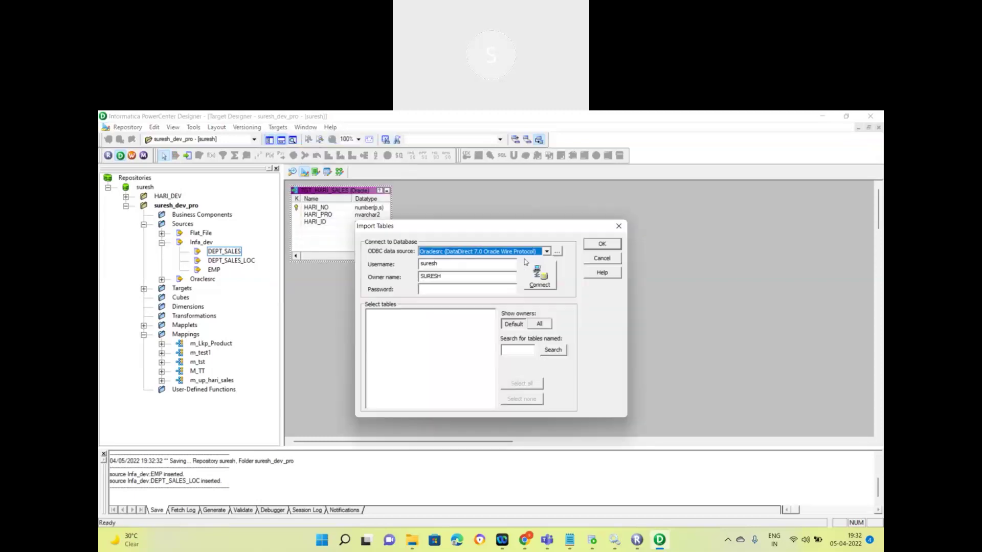
click(556, 252)
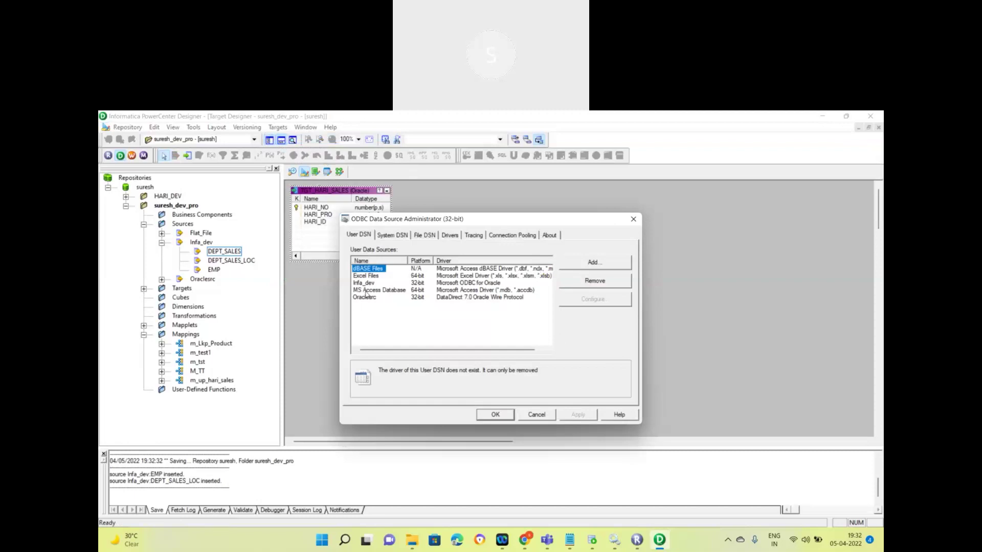
click(600, 537)
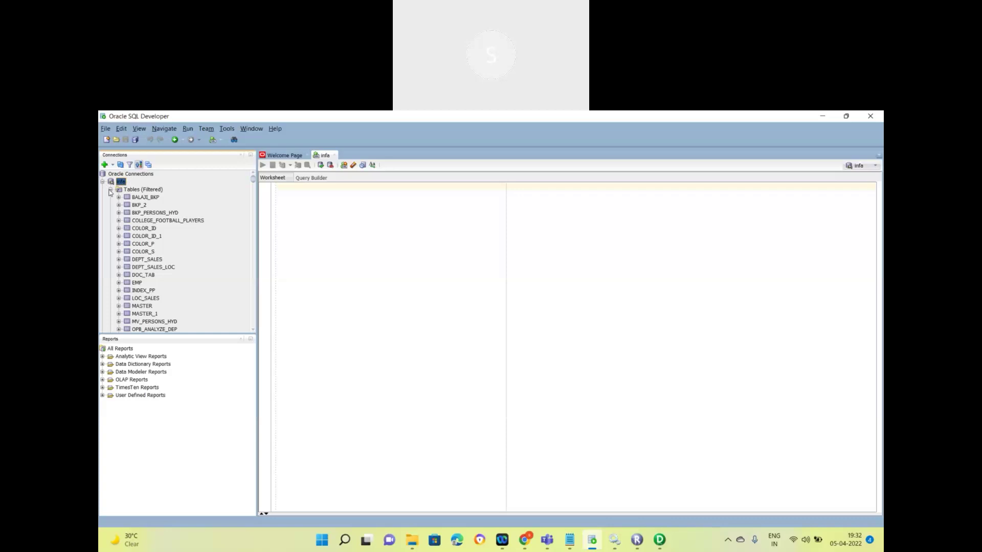
Step: Collapse the infa connection's tree and begin connecting to the target connection
click(110, 190)
click(103, 182)
click(102, 182)
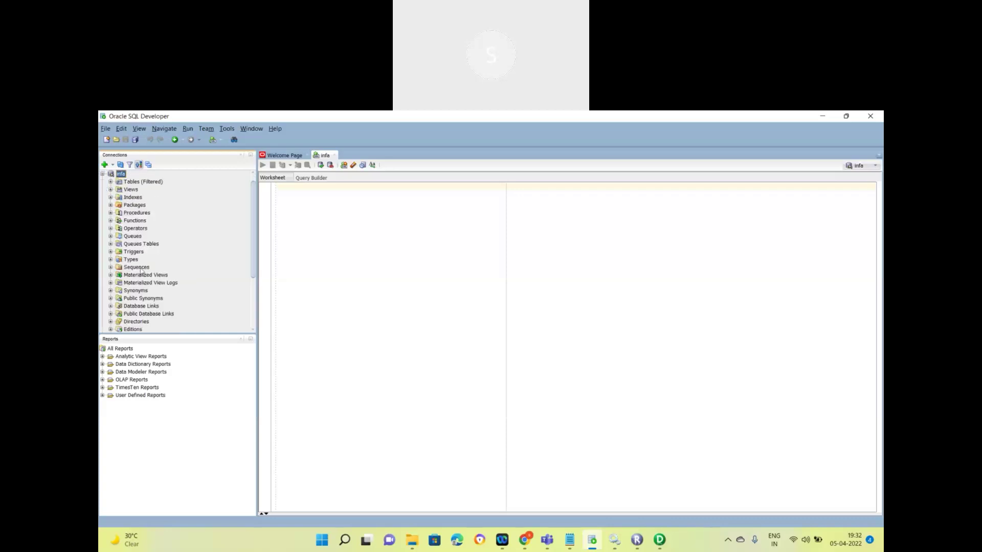
scroll(143, 272, down, 3)
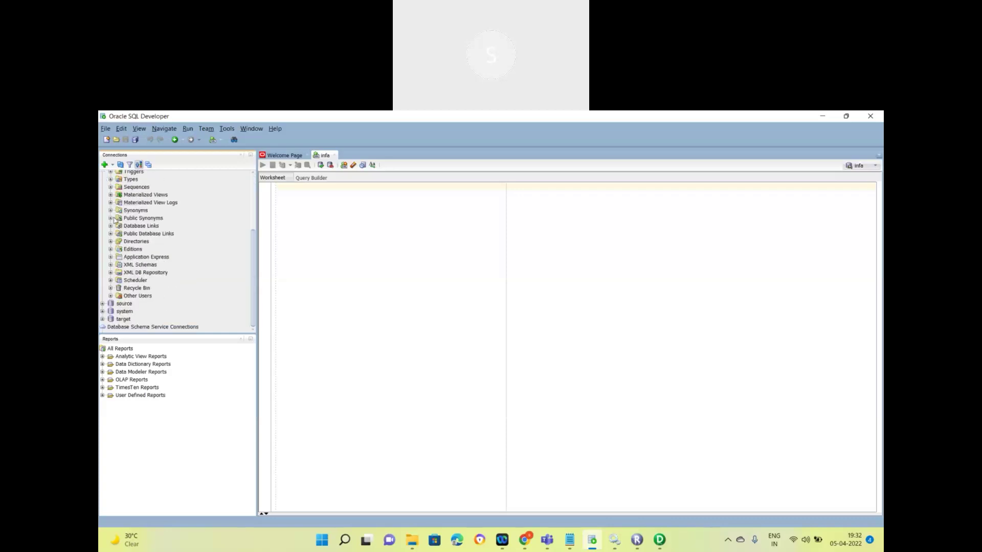
right_click(127, 321)
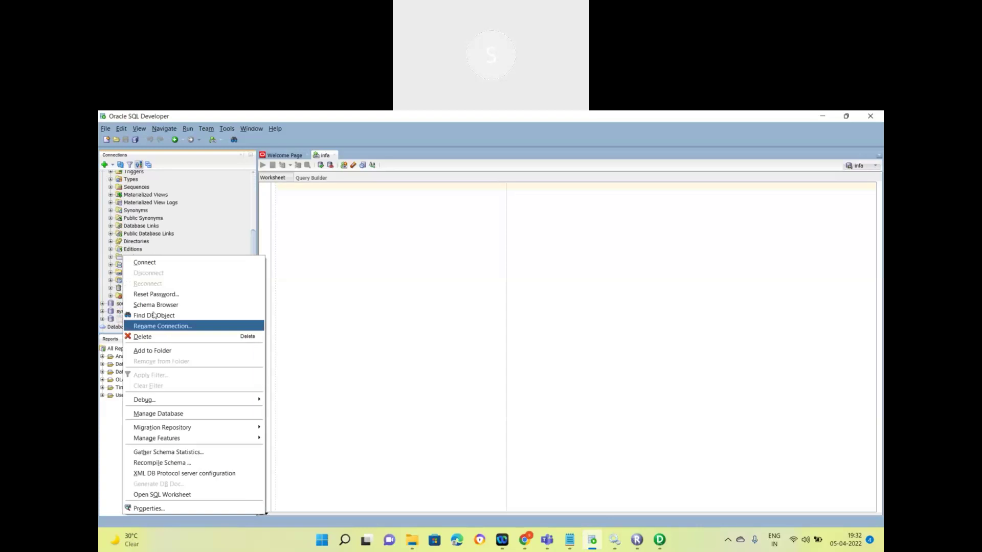
click(152, 264)
Step: Log in with the account password and display the PRODUCT table's column definitions
double_click(446, 314)
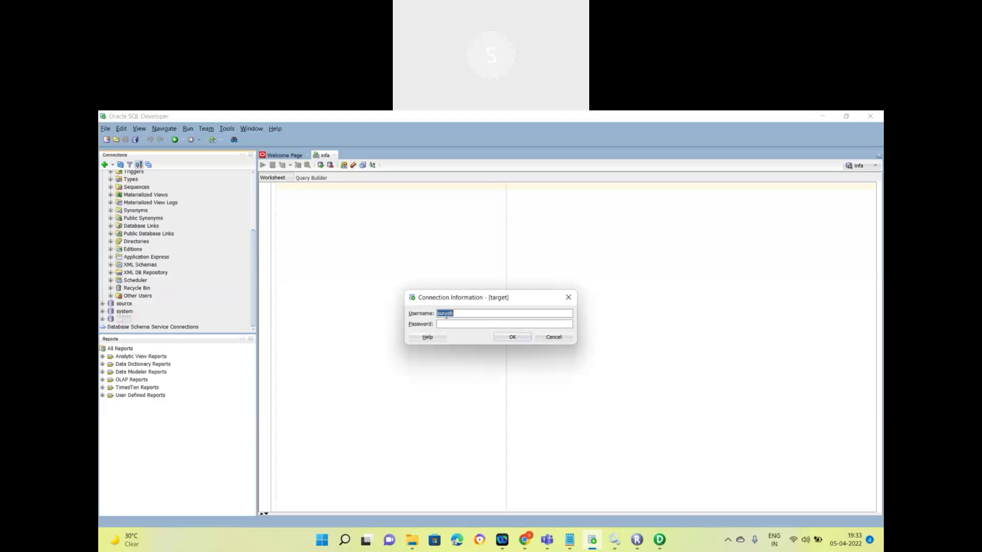
click(448, 323)
click(498, 338)
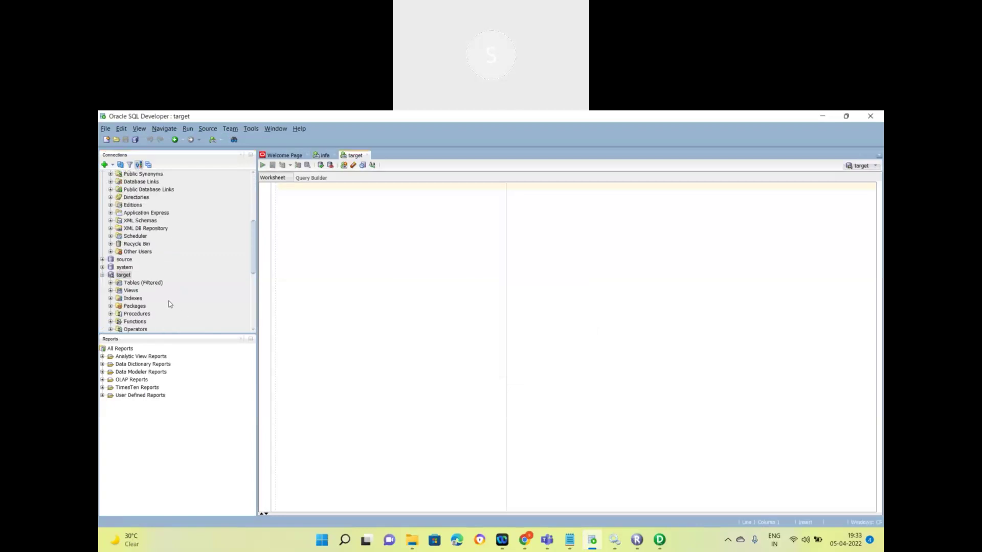
click(111, 259)
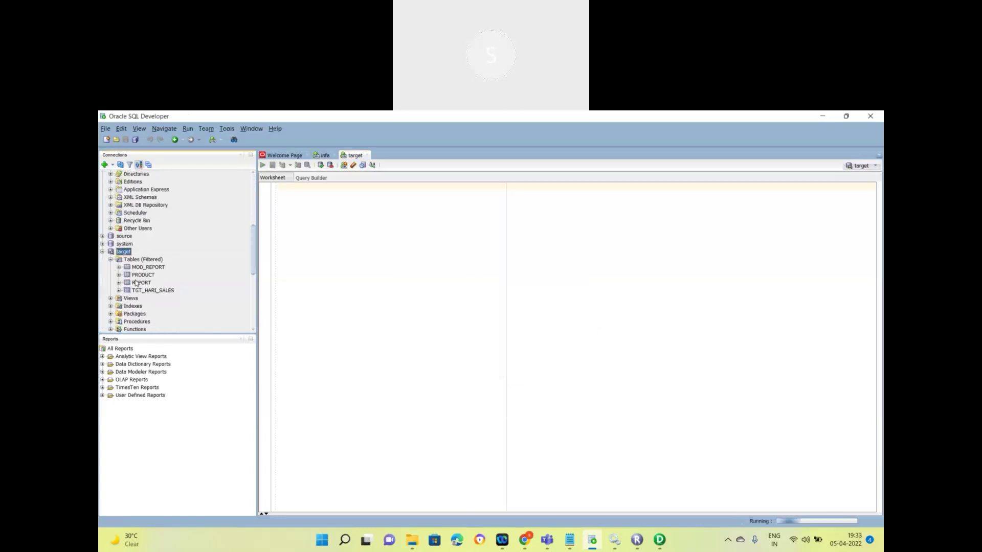
click(143, 275)
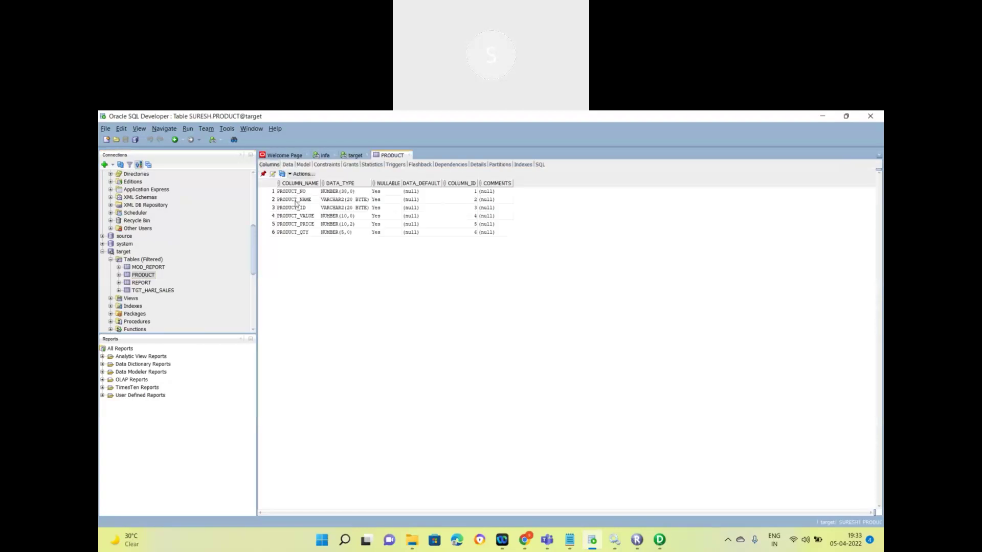
Step: Cancel the ODBC and Import Tables dialogs, then open DEPT_SALES on the Target Designer canvas
click(659, 539)
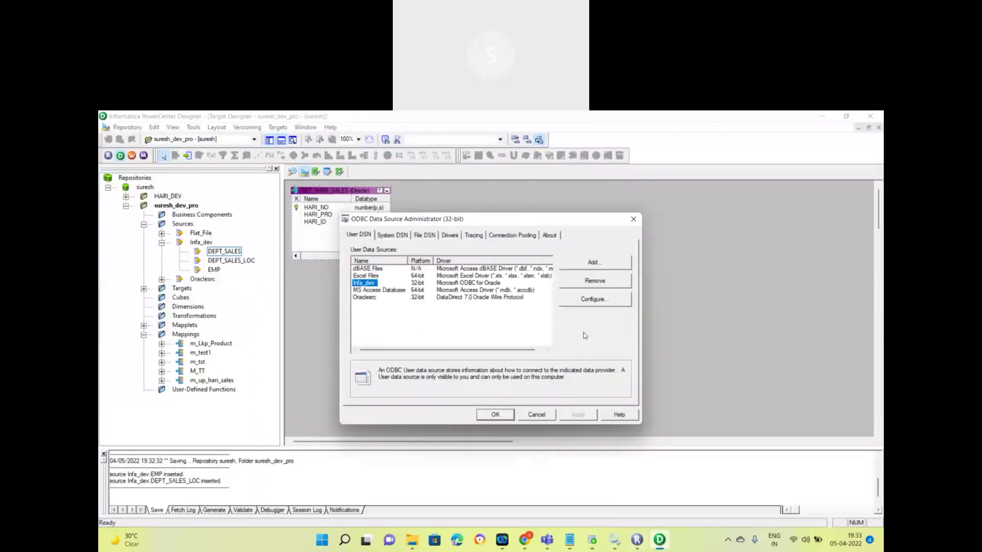
click(546, 416)
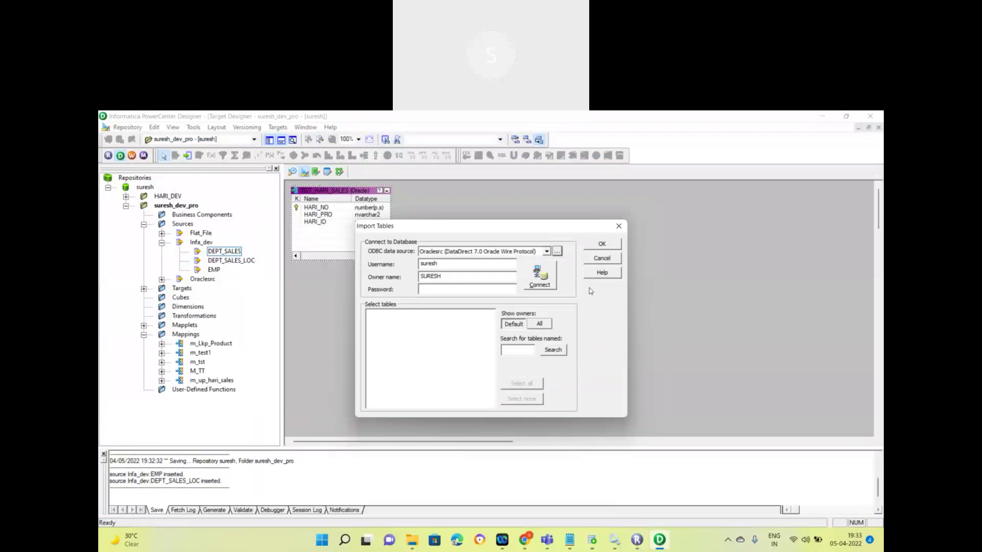
click(599, 260)
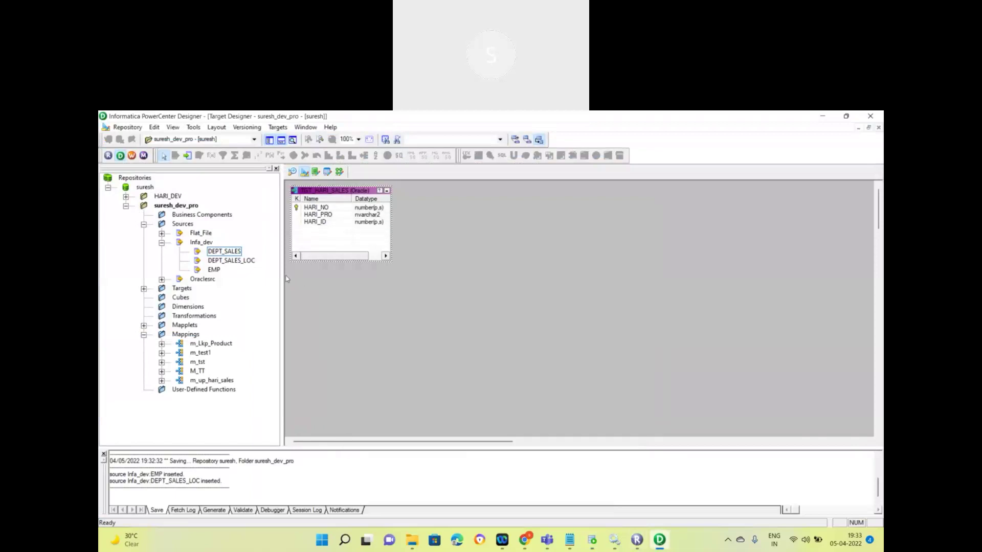
right_click(223, 252)
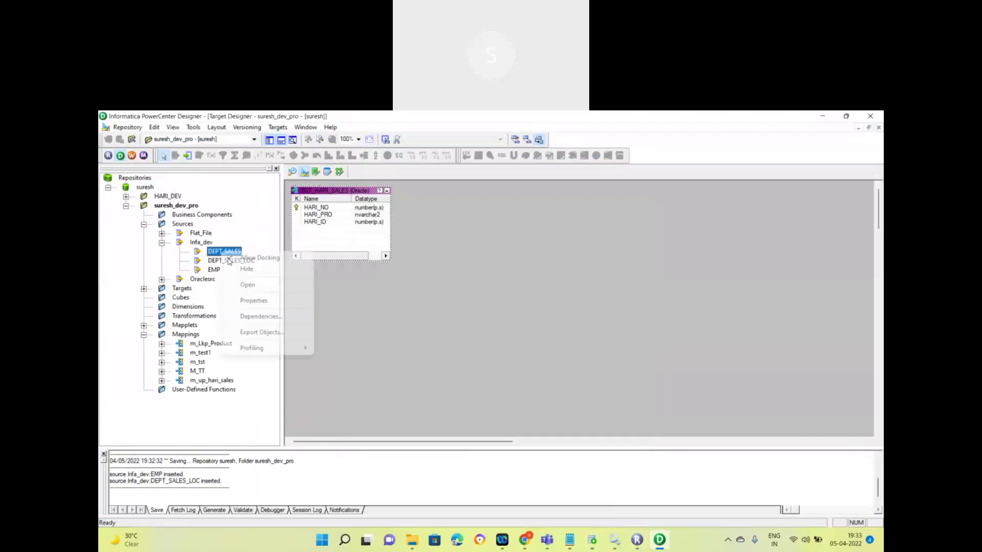
click(248, 285)
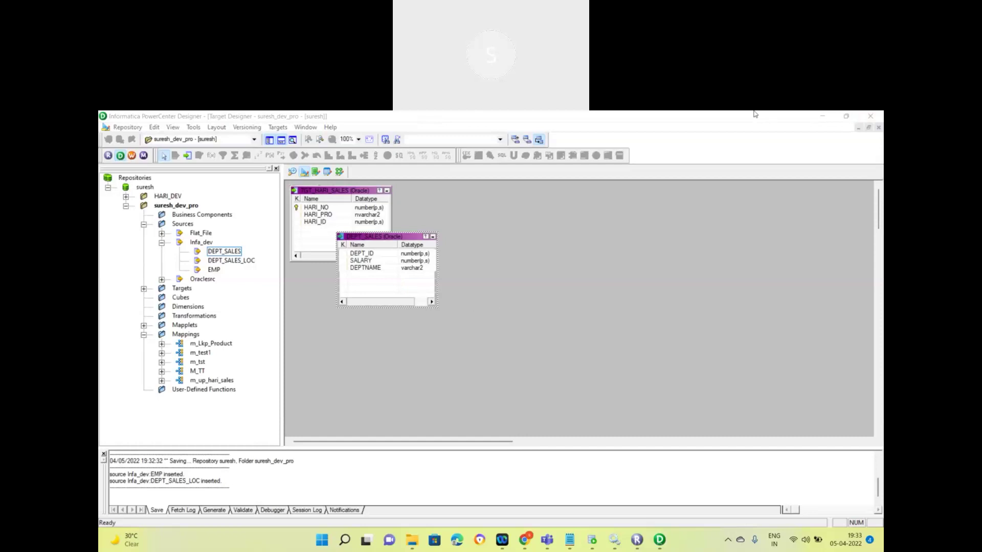
Step: Clear all tables from the Target Designer canvas and browse the Targets menu
right_click(488, 214)
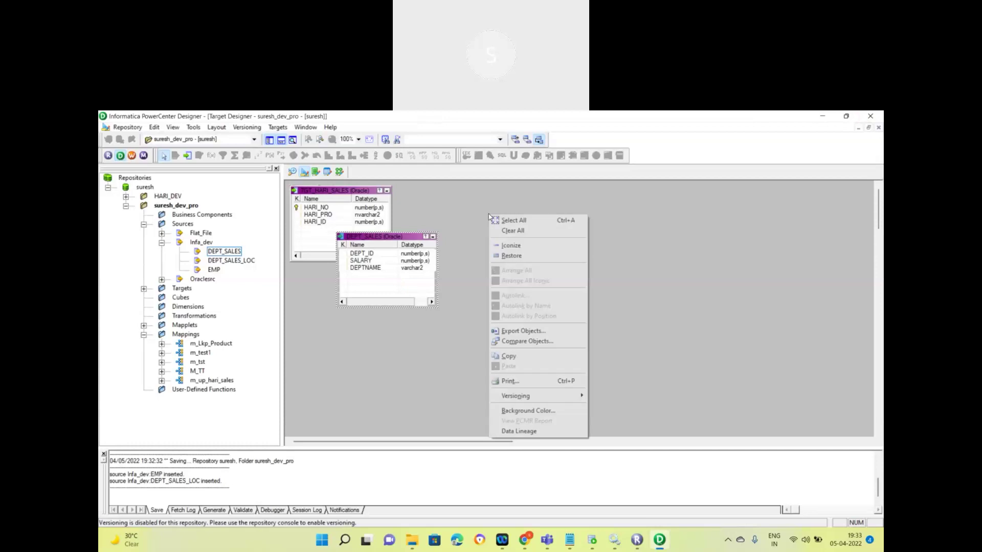
click(512, 231)
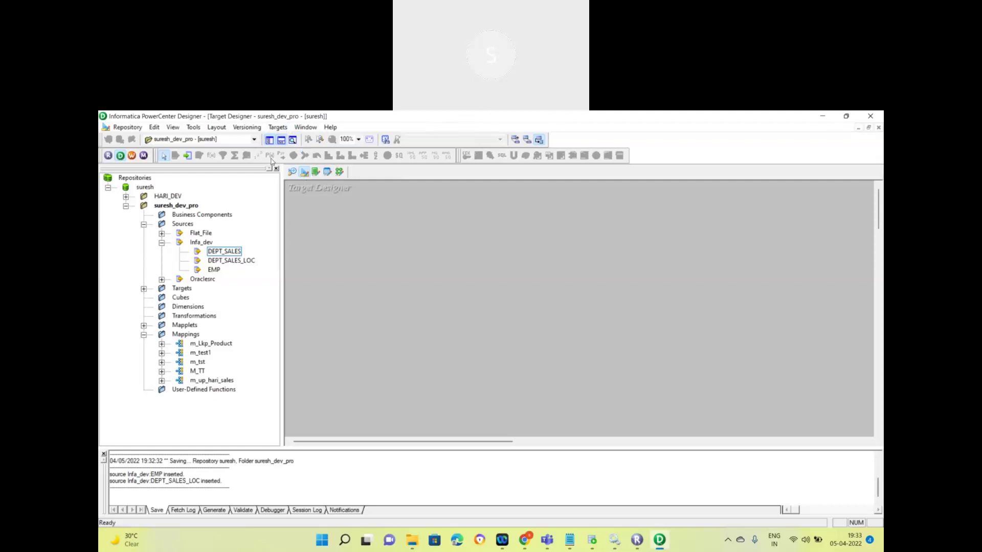
click(277, 128)
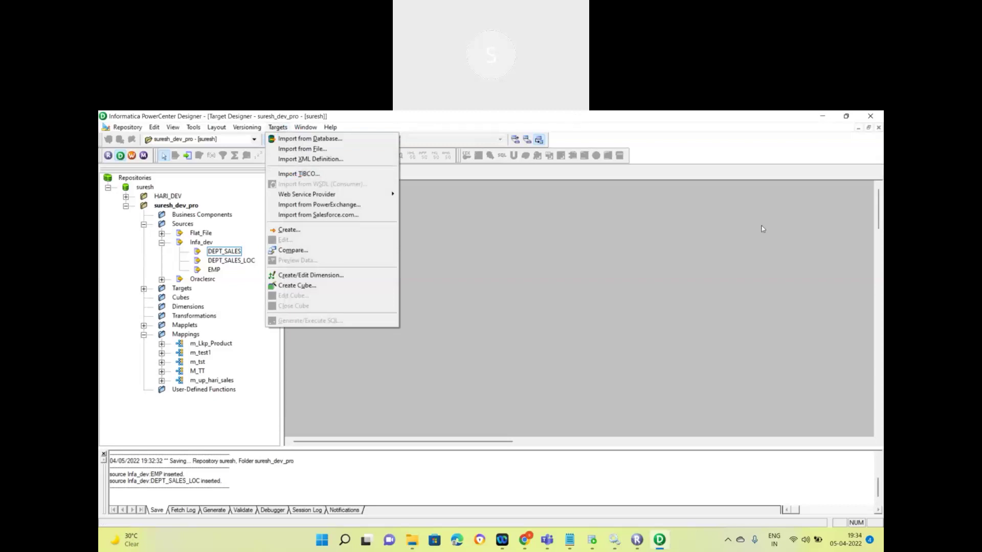
click(876, 253)
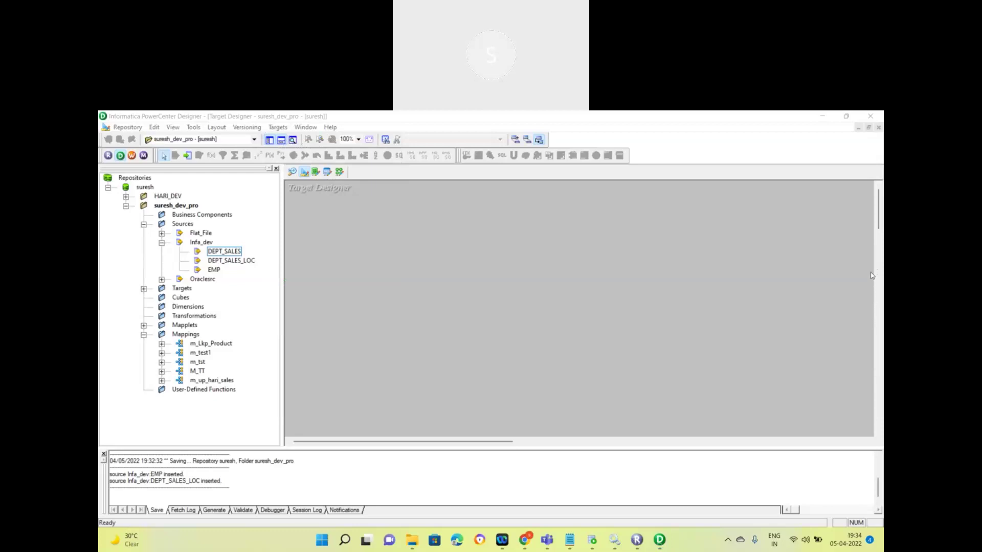
Step: Return focus to Designer and switch to the Source Analyzer workspace
click(614, 256)
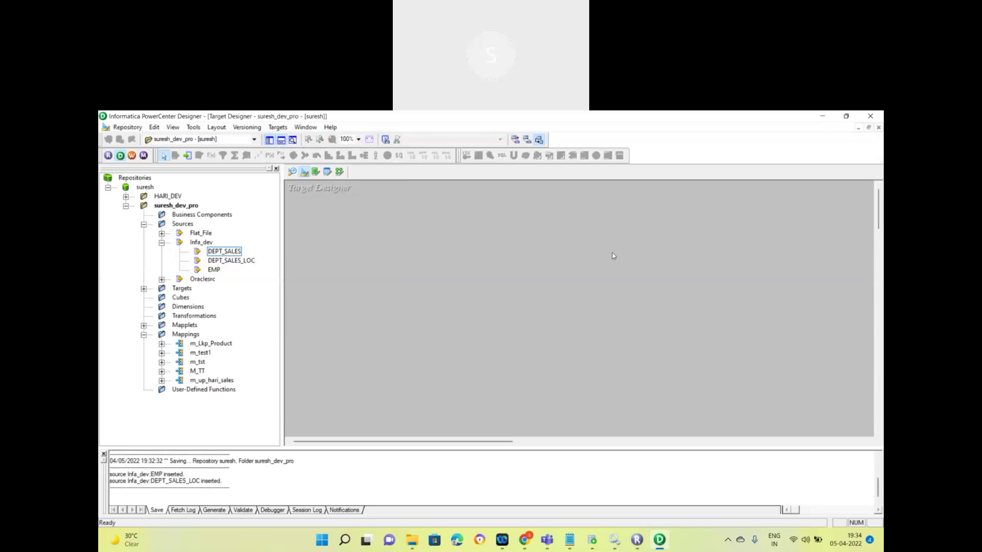
right_click(614, 256)
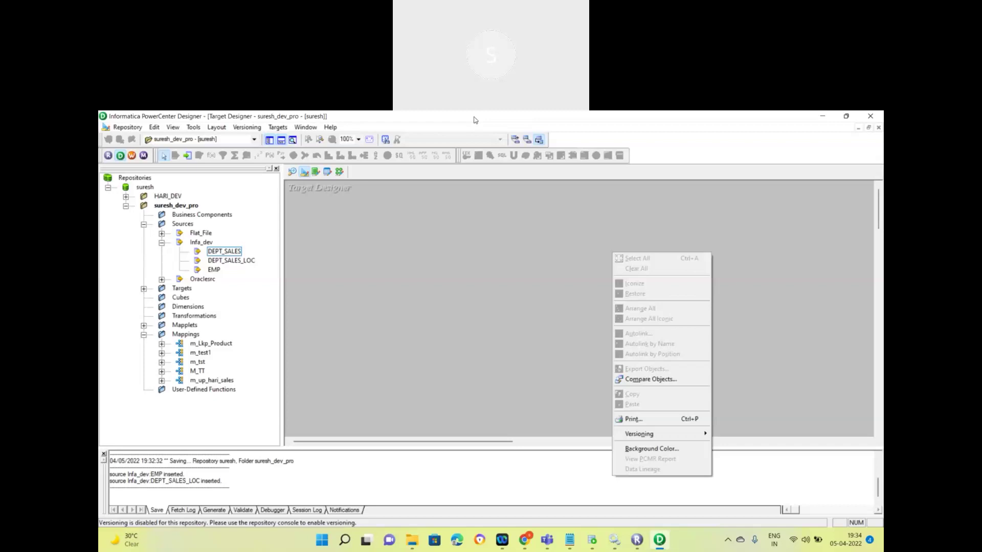
click(474, 120)
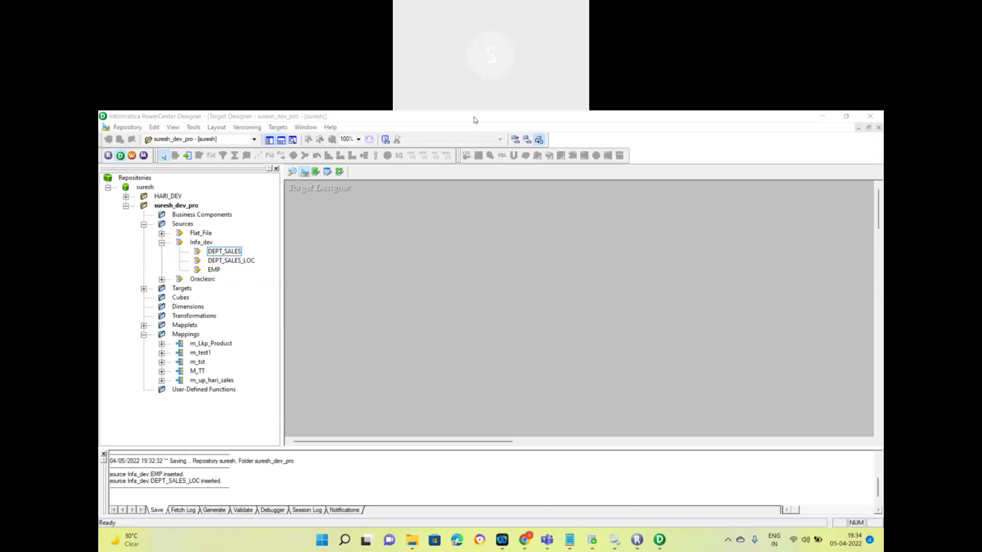
click(295, 172)
right_click(332, 230)
click(307, 271)
right_click(348, 210)
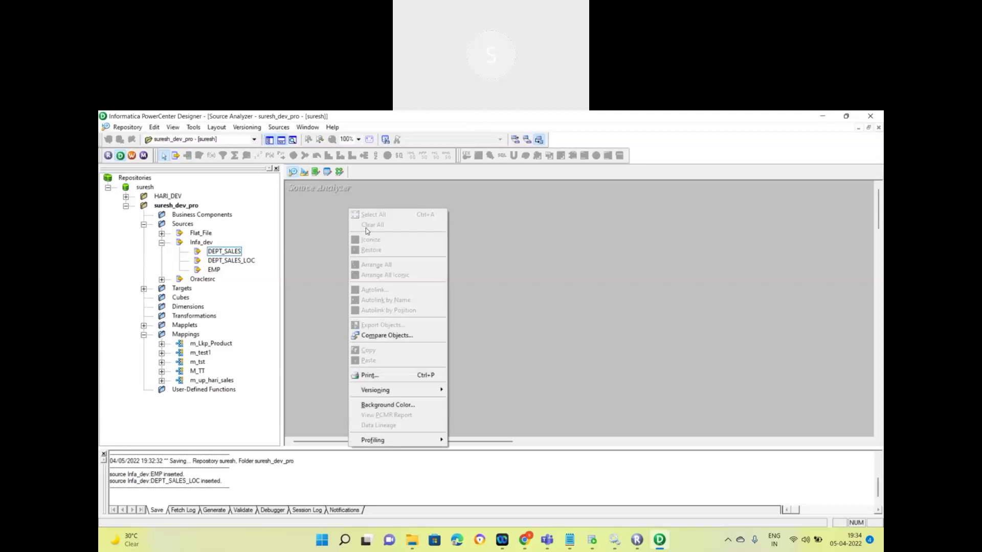
click(366, 226)
click(213, 253)
click(128, 126)
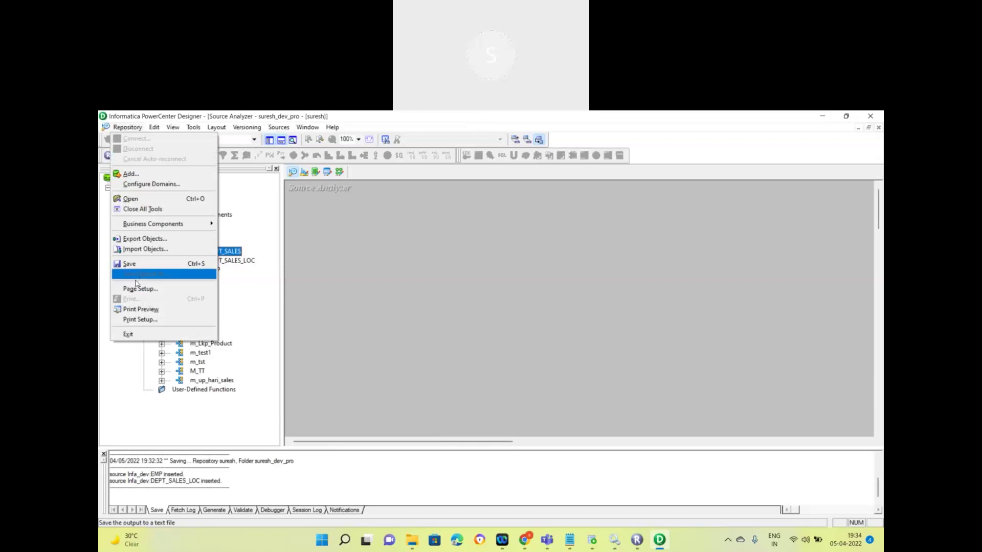
mouse_move(154, 126)
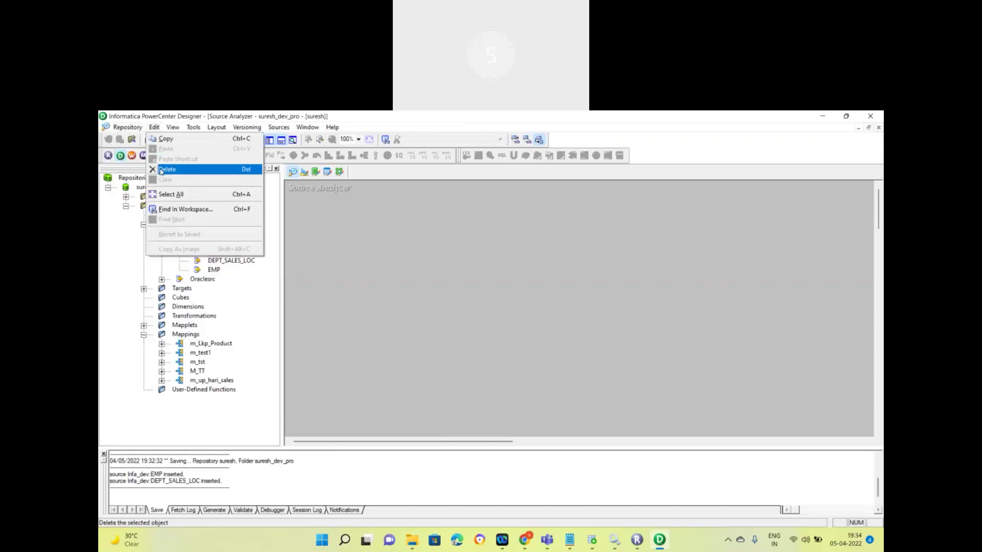
key(Escape)
right_click(219, 254)
click(370, 262)
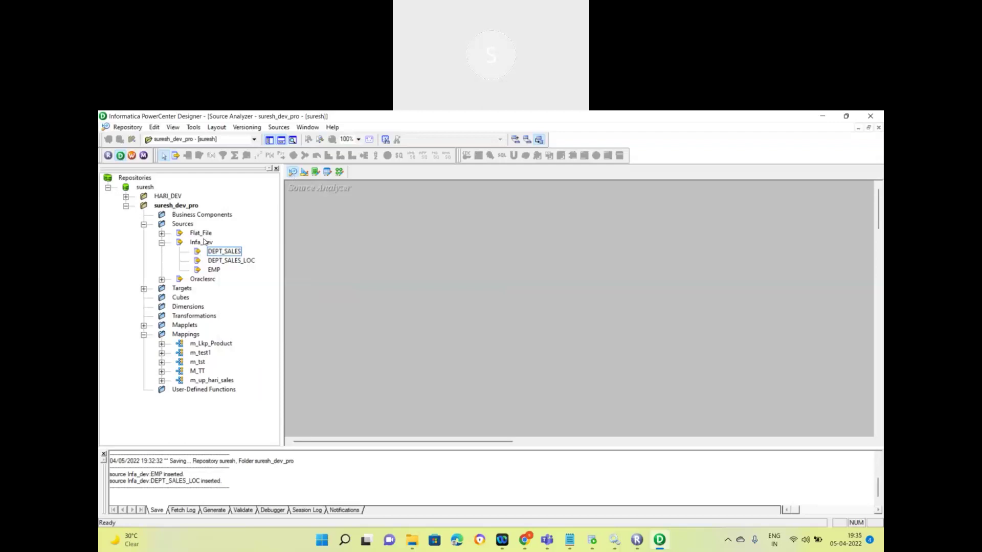
right_click(239, 252)
click(281, 284)
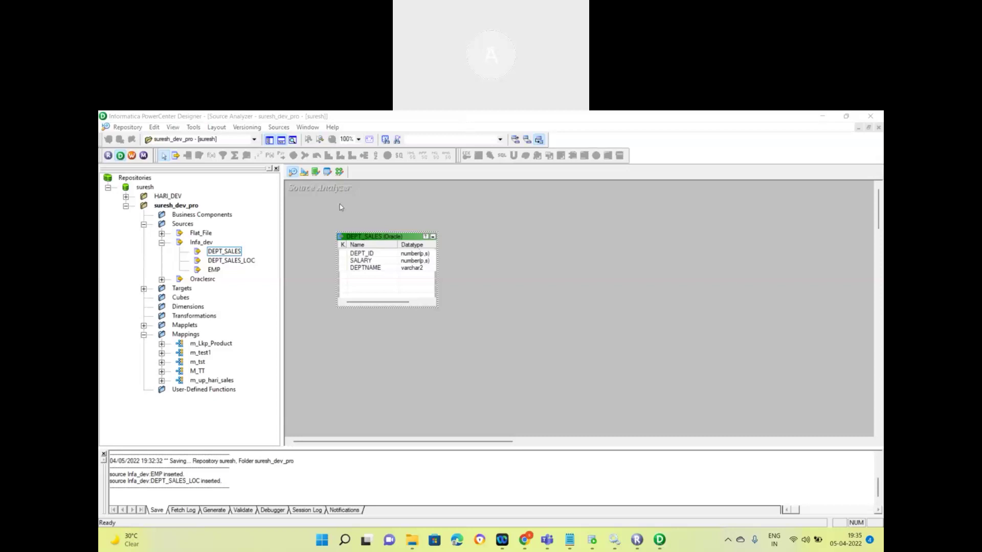
right_click(384, 206)
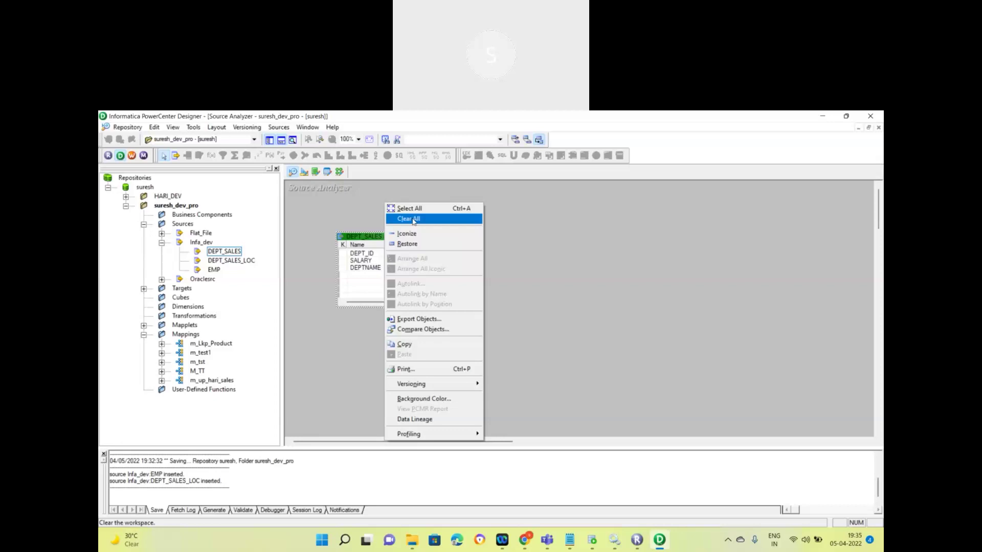
click(414, 220)
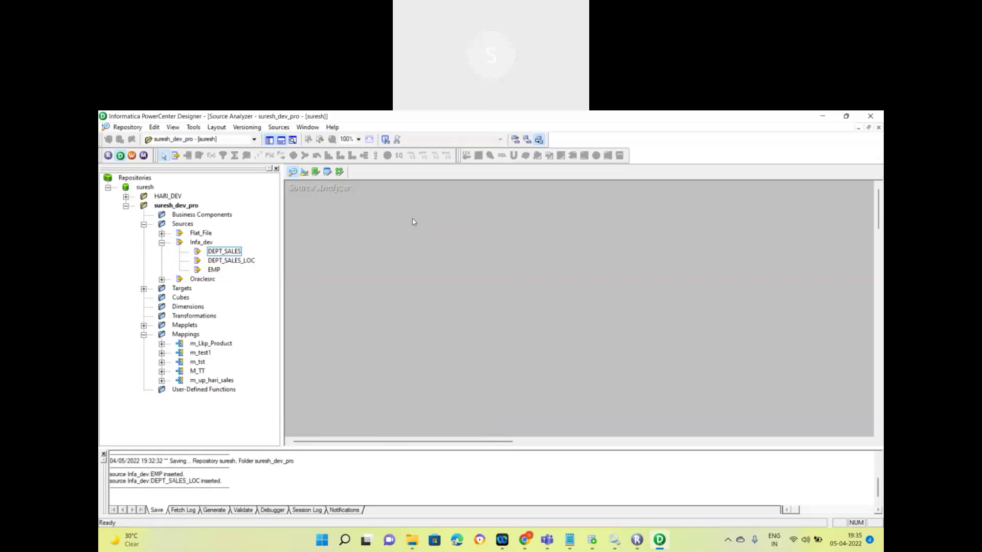
click(200, 244)
right_click(225, 253)
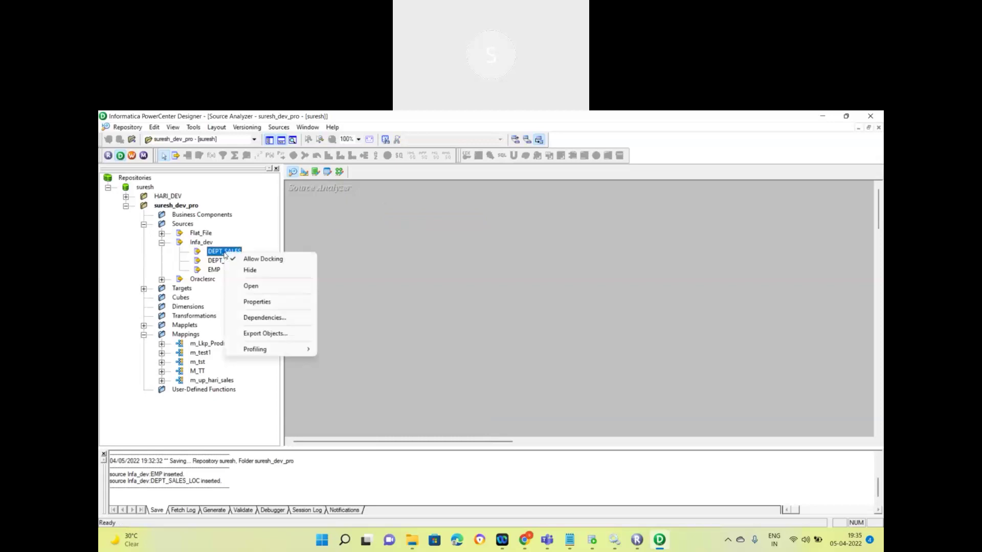
click(244, 287)
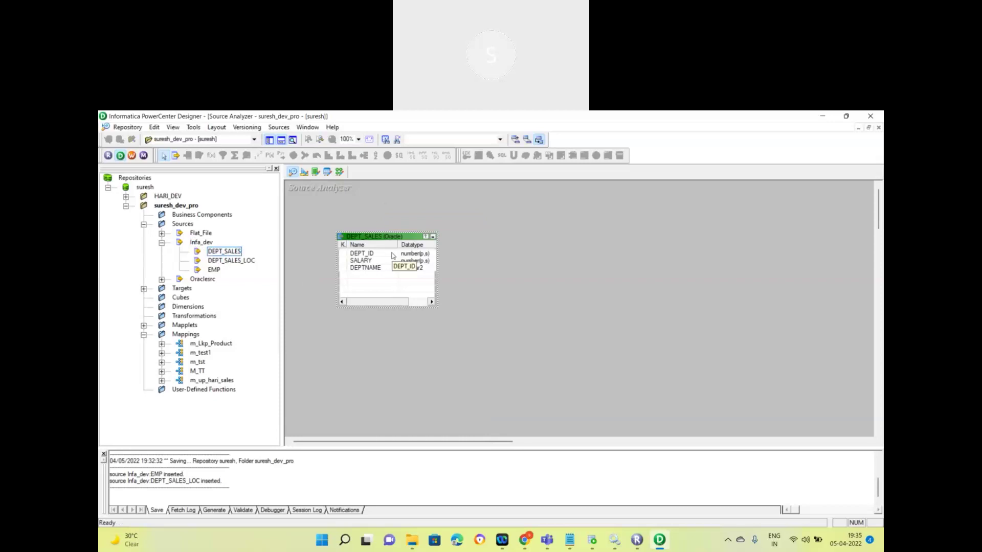
click(237, 253)
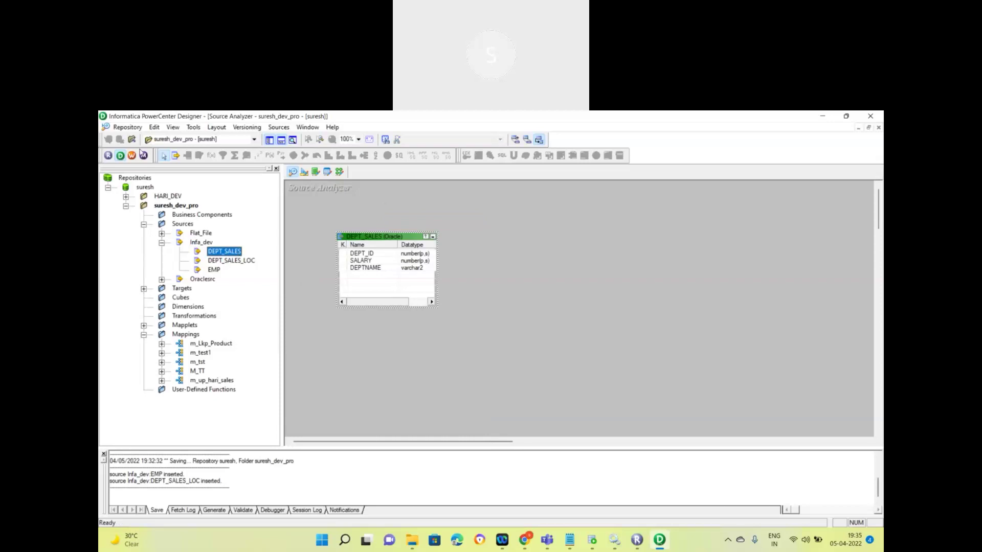
click(155, 128)
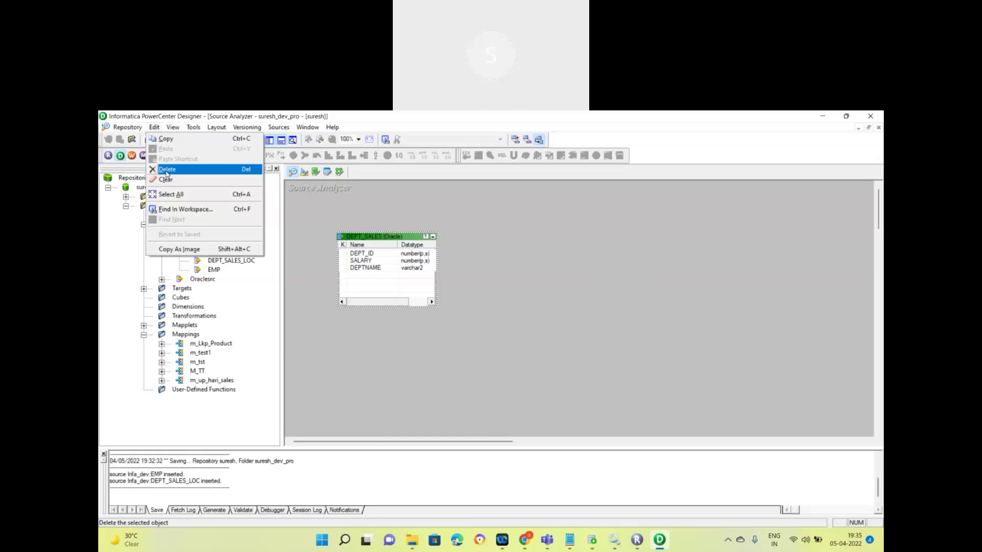
click(439, 193)
right_click(480, 235)
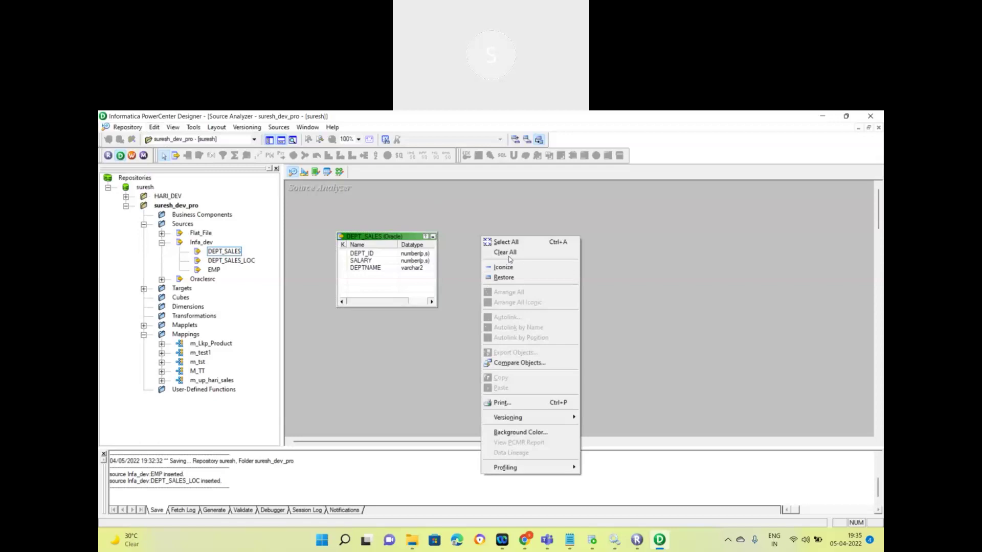
click(509, 257)
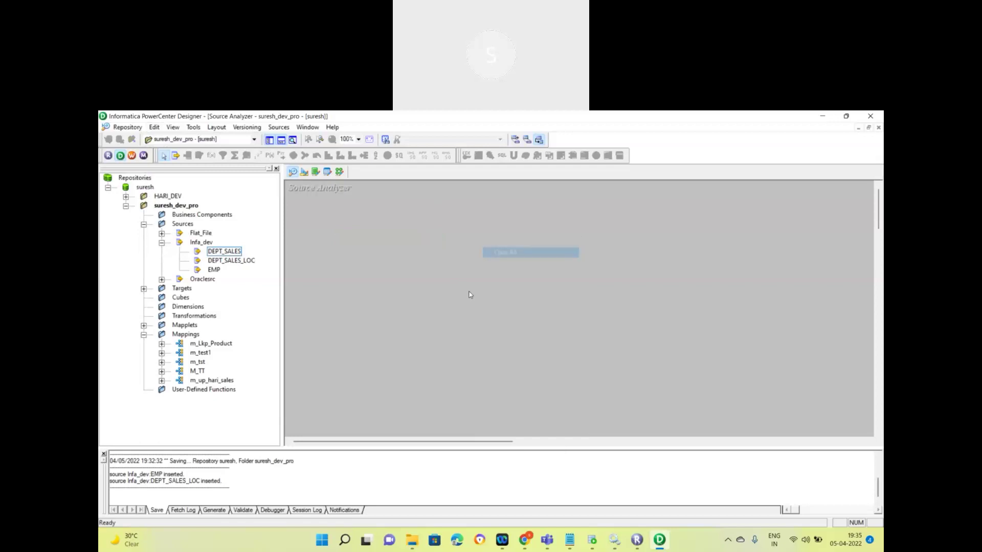
click(467, 116)
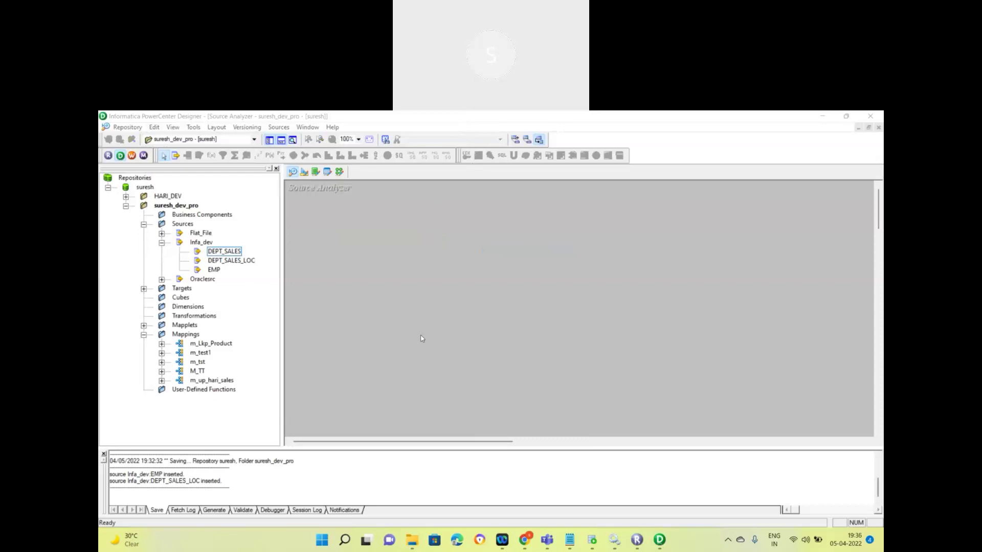
click(305, 173)
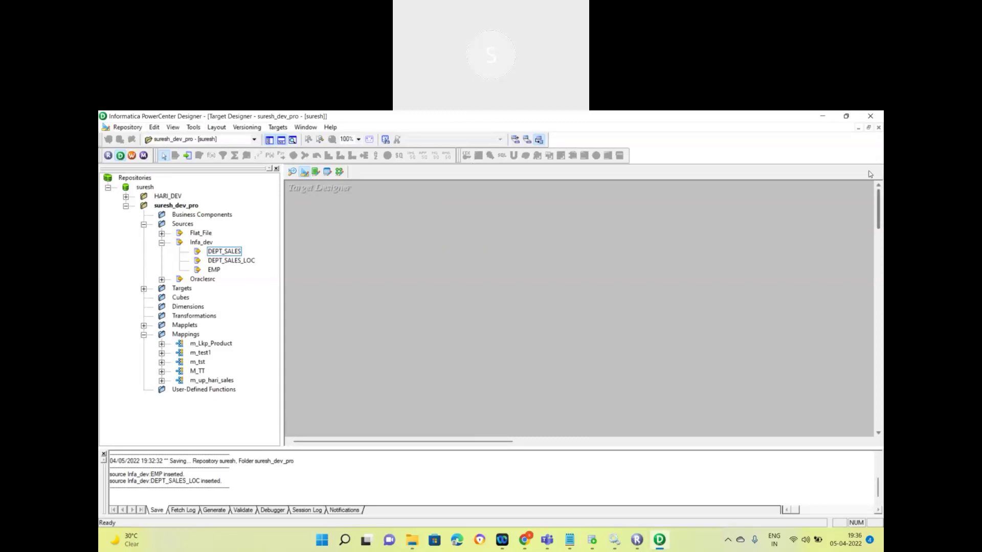
click(322, 240)
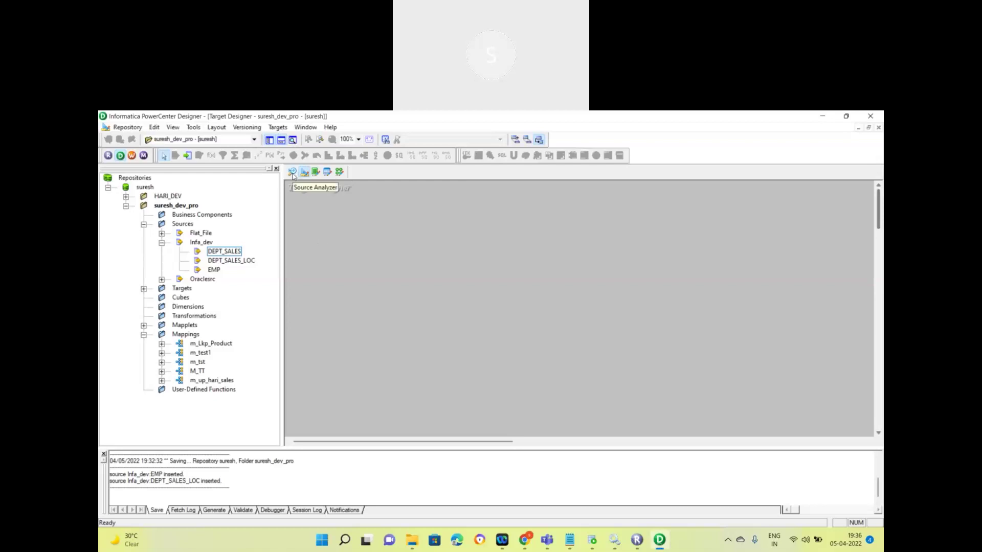
click(293, 172)
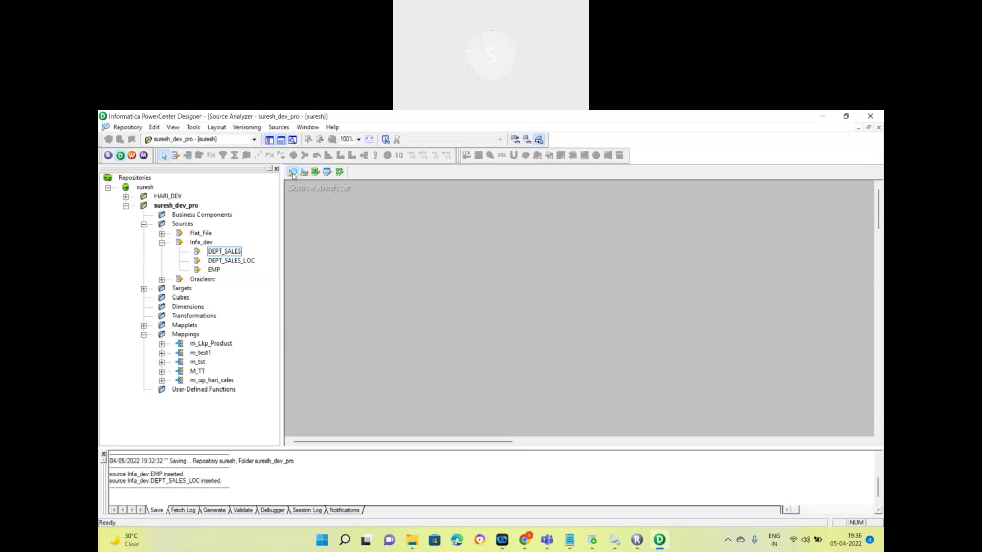
click(279, 128)
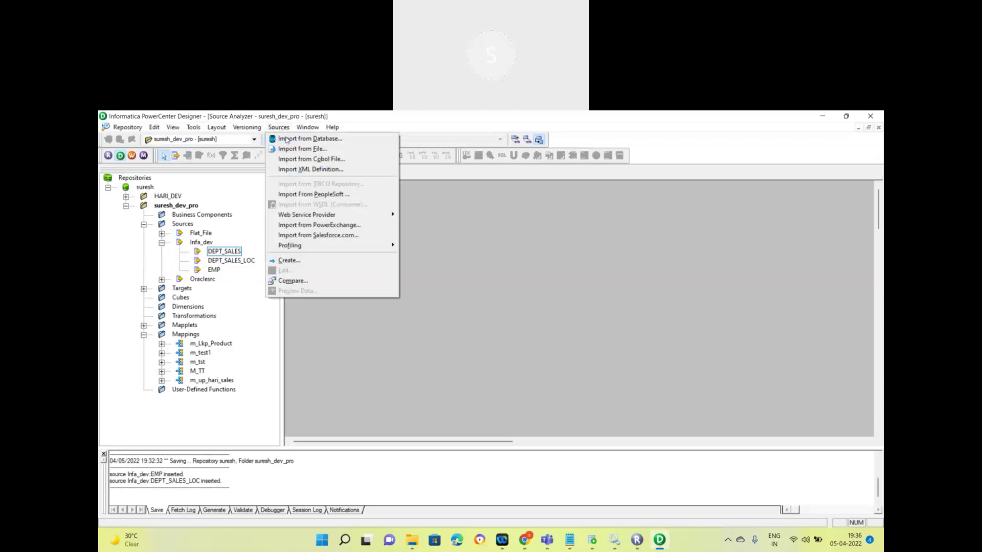
click(294, 173)
click(305, 174)
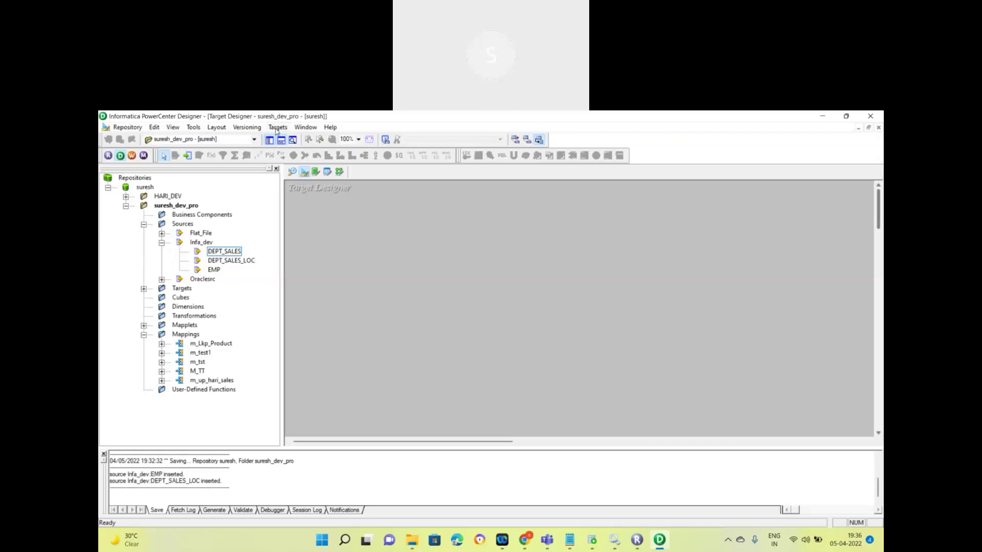
Step: Start importing a target table from a database and check the ODBC data source list
click(276, 130)
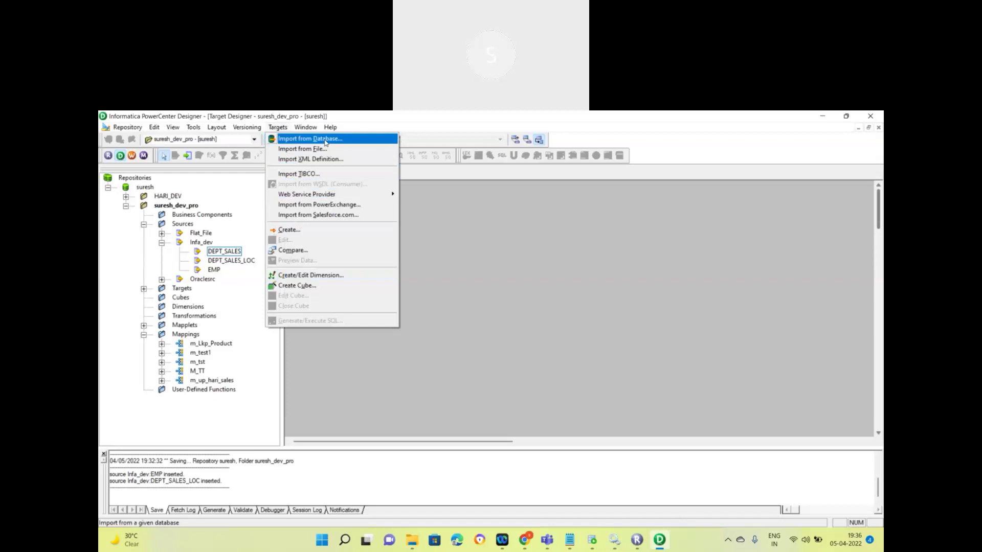
click(325, 143)
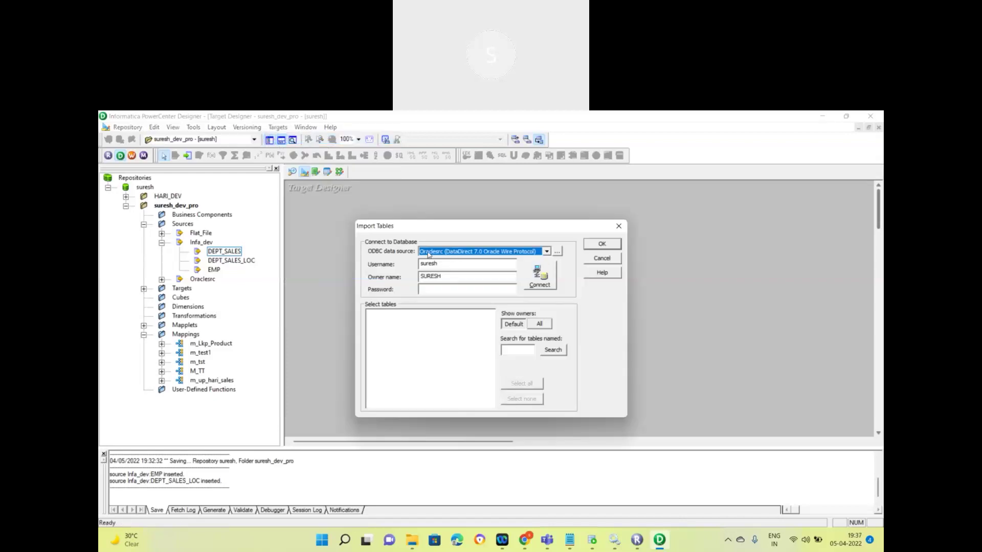
click(547, 252)
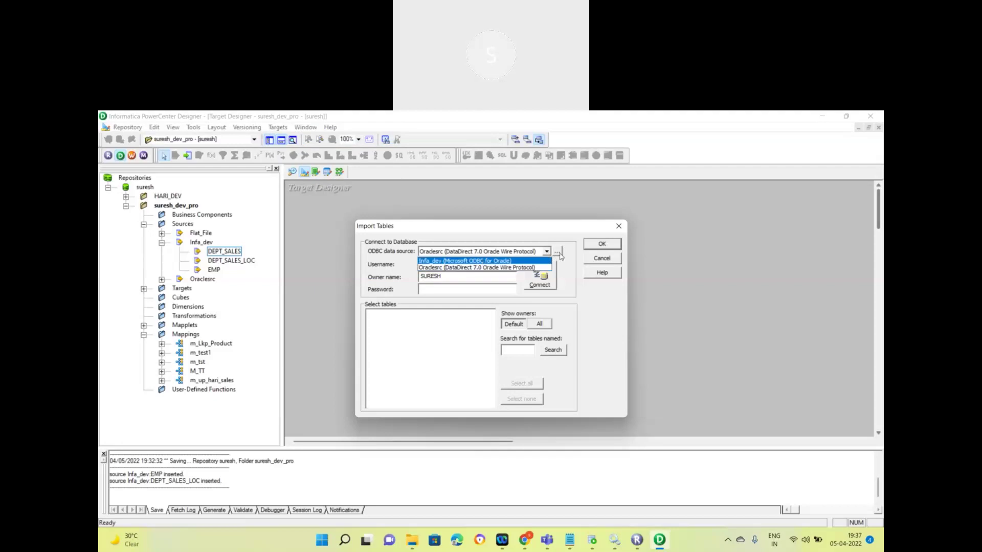
click(560, 256)
Step: Add a new user ODBC data source using the Microsoft ODBC for Oracle driver
click(557, 253)
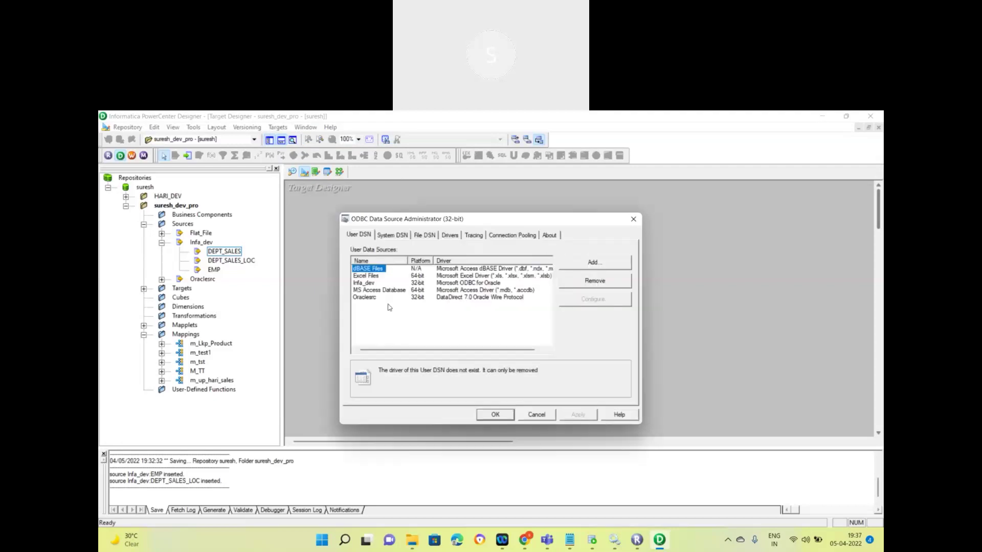
click(597, 267)
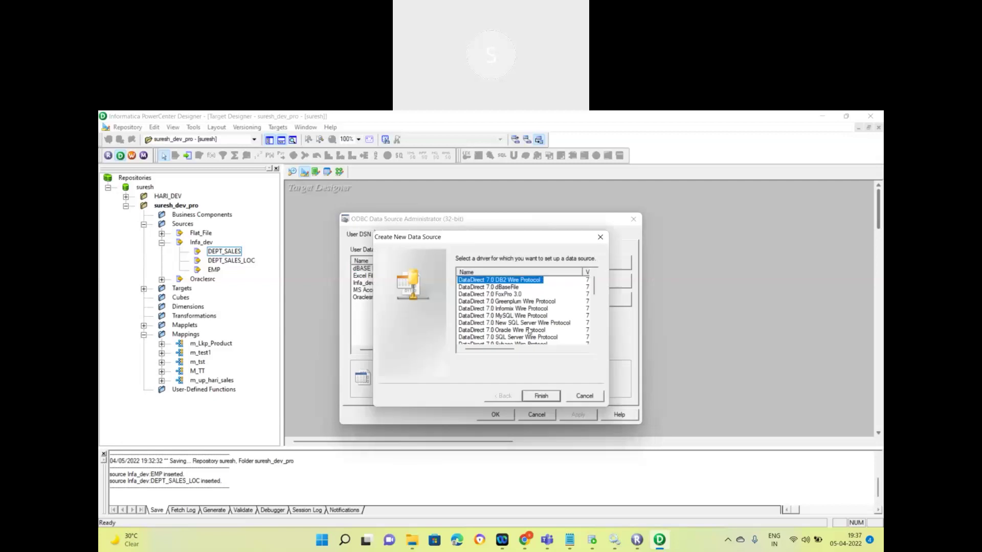
scroll(518, 329, down, 3)
scroll(515, 326, down, 1)
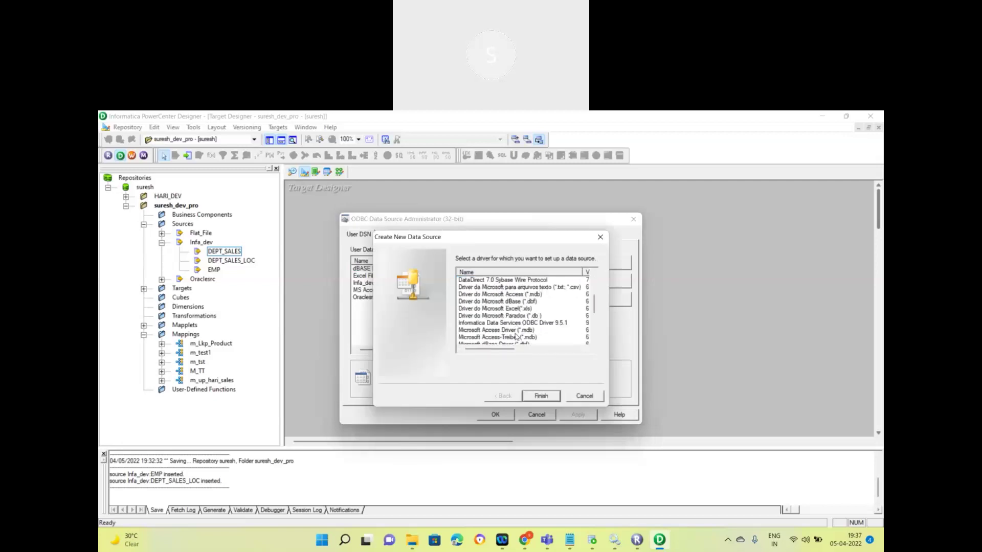
scroll(517, 329, down, 1)
scroll(517, 329, down, 1)
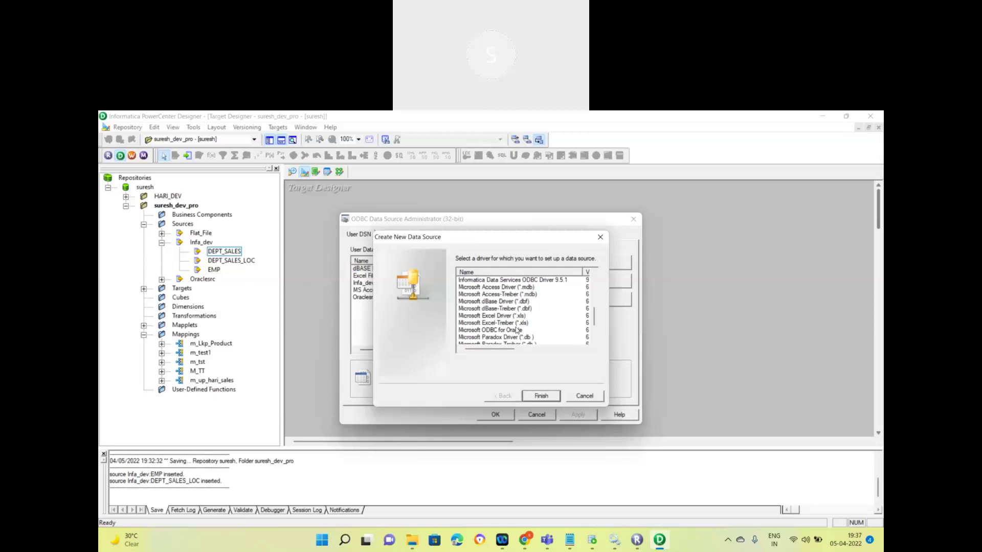
click(516, 330)
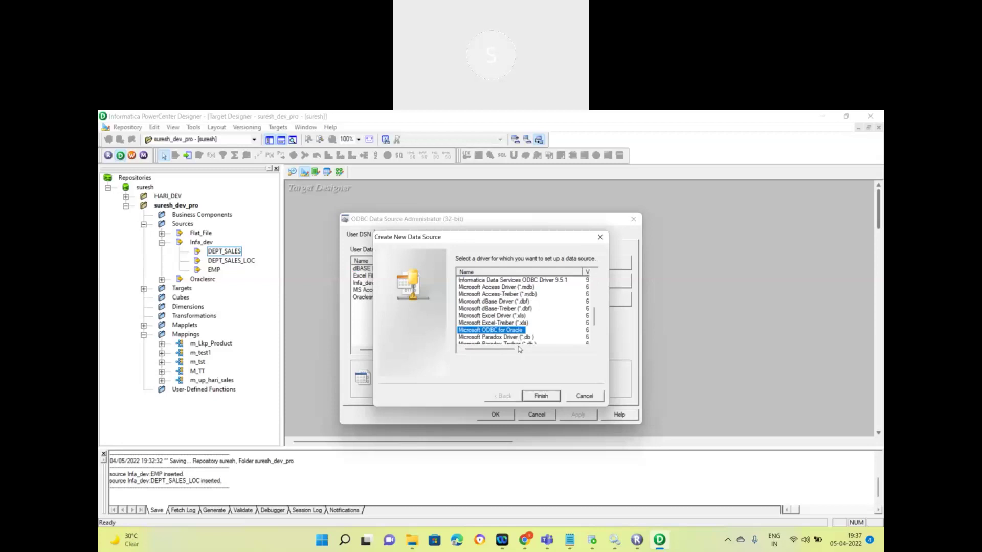
click(542, 397)
click(592, 542)
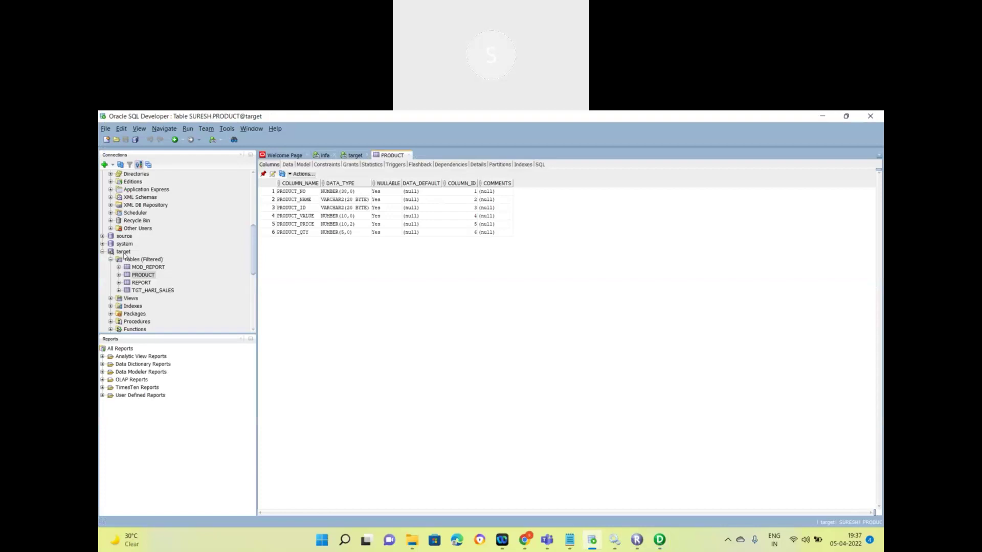
Step: In SQL Developer, open the target connection's properties and select its username for reference
scroll(150, 264, up, 6)
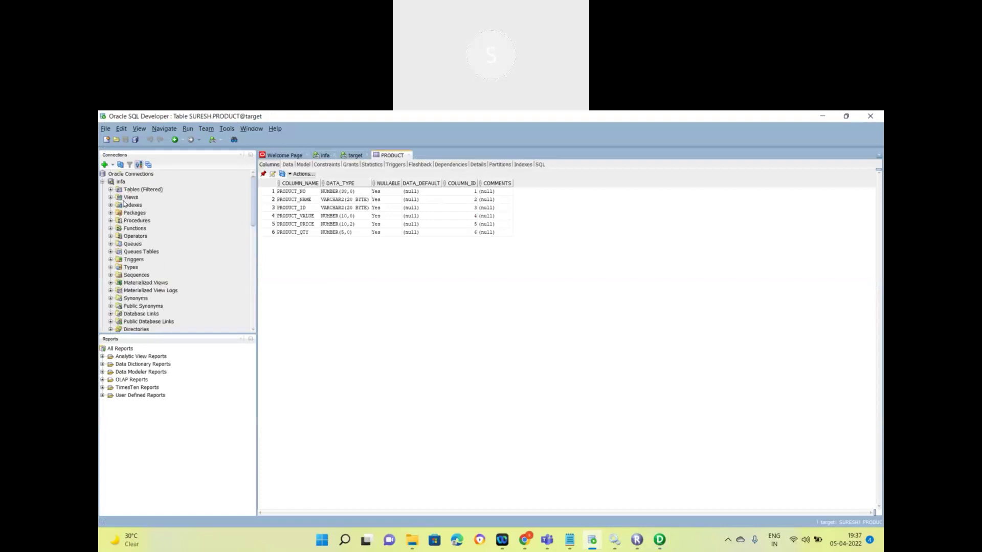
click(103, 182)
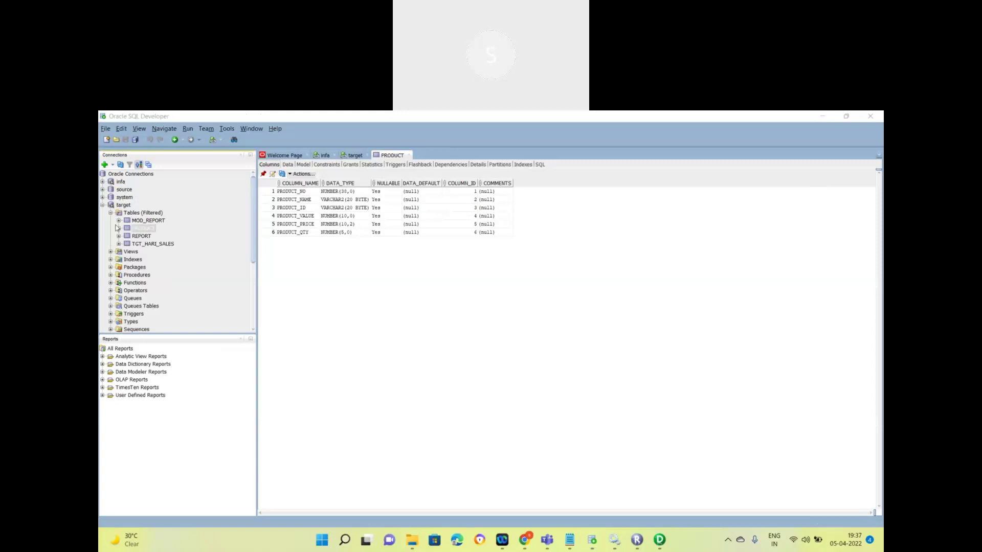
right_click(123, 206)
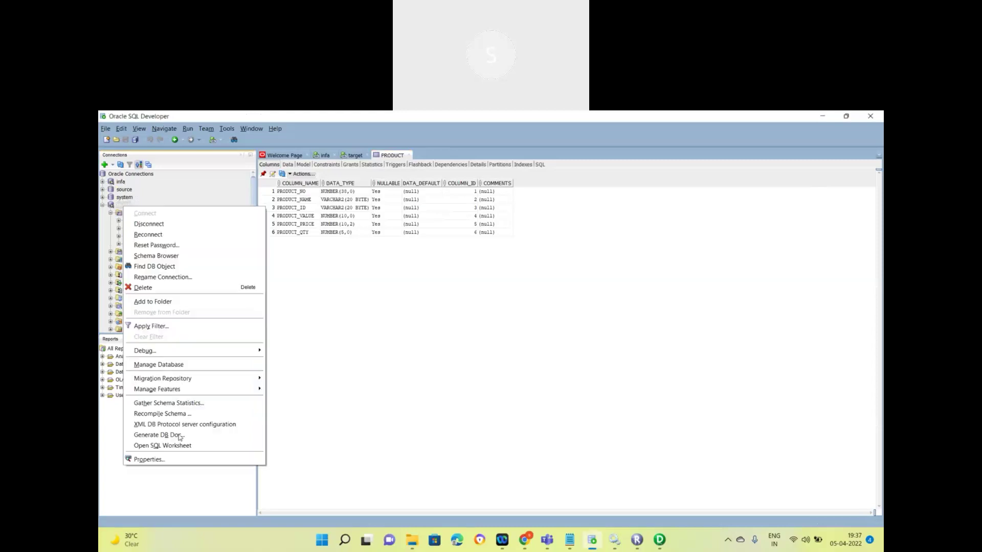
click(177, 460)
double_click(484, 297)
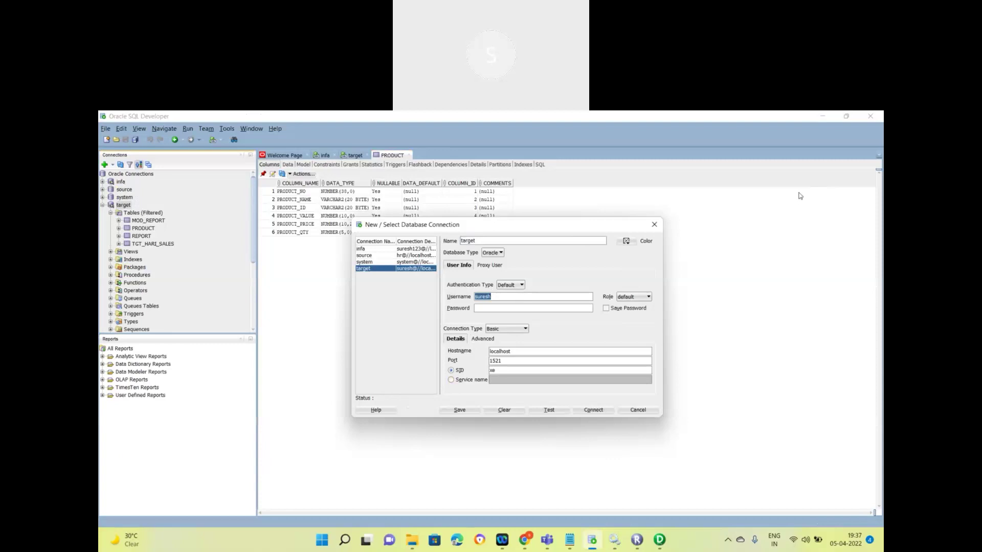
click(619, 535)
key(alt+Tab)
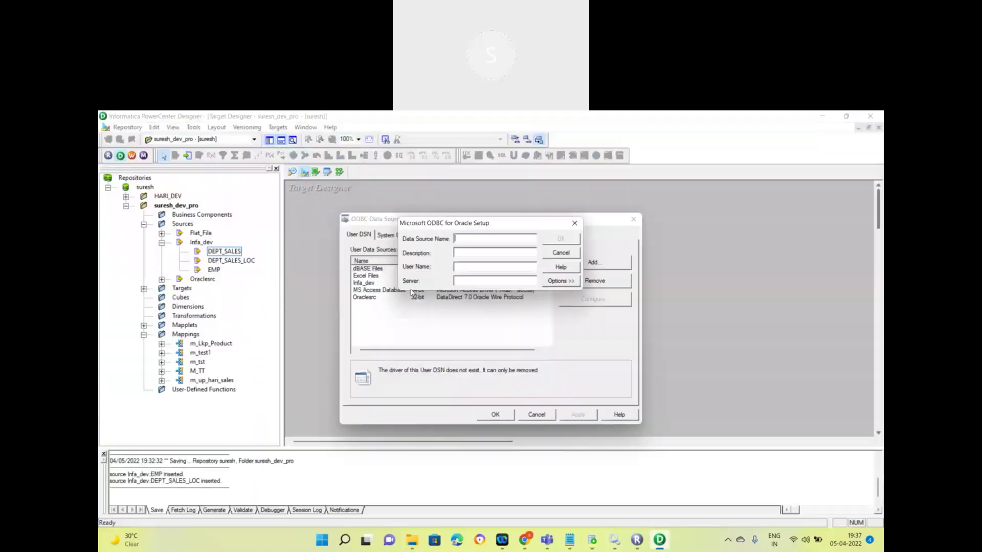
Step: Fill the ODBC setup with the database user name, server localhost, and name and description Target
click(470, 267)
text(suresh)
click(592, 539)
double_click(509, 351)
key(ctrl+c)
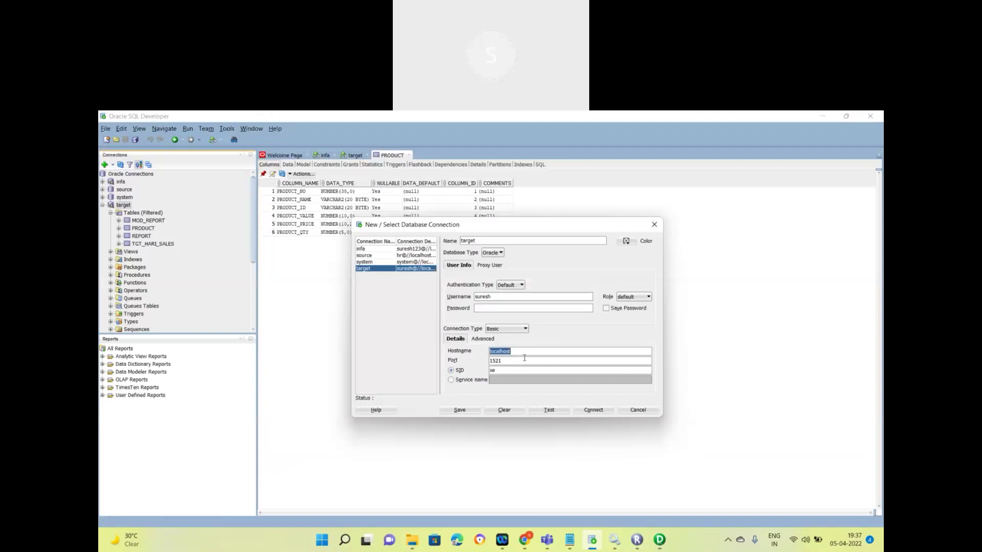
key(alt+Tab)
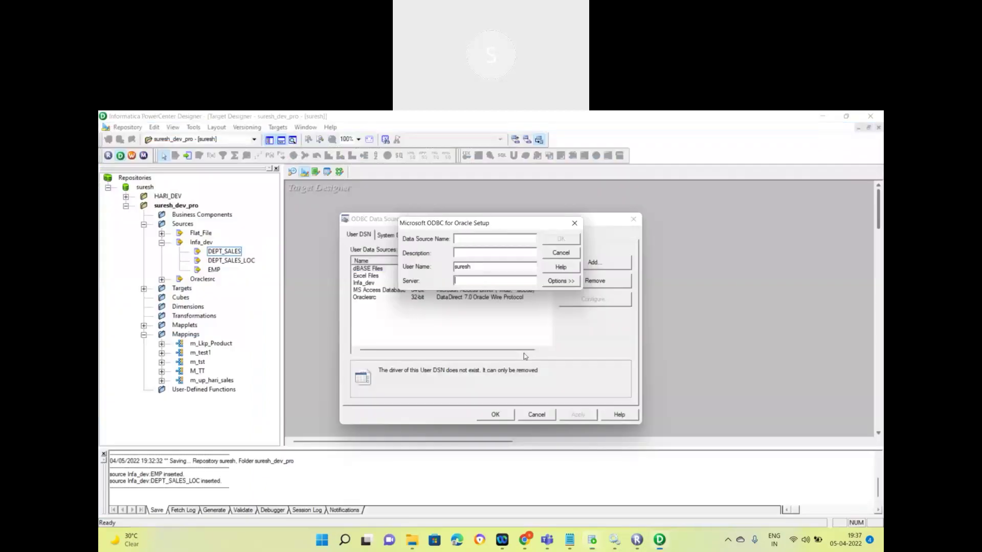
click(471, 281)
key(ctrl+v)
text(Target)
click(455, 252)
text(Target)
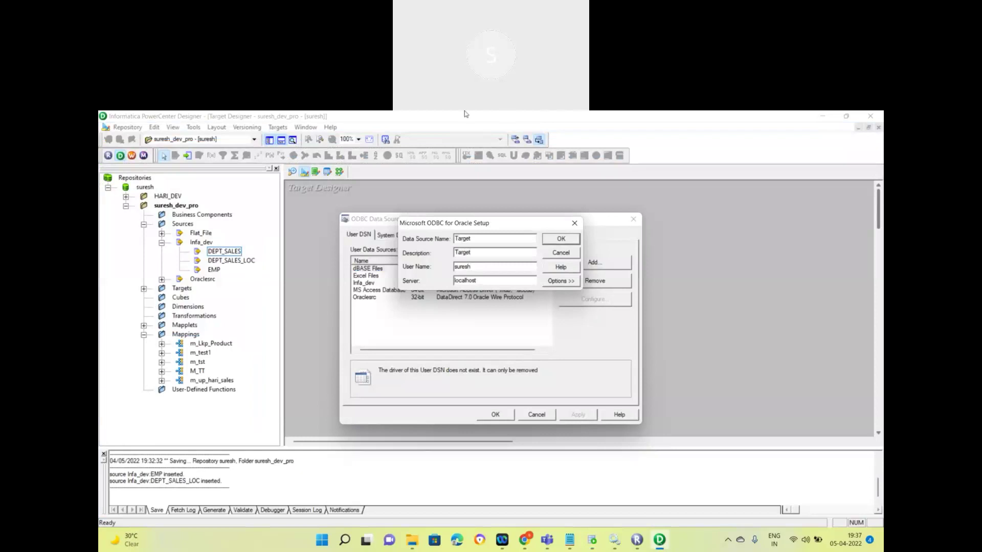
click(467, 121)
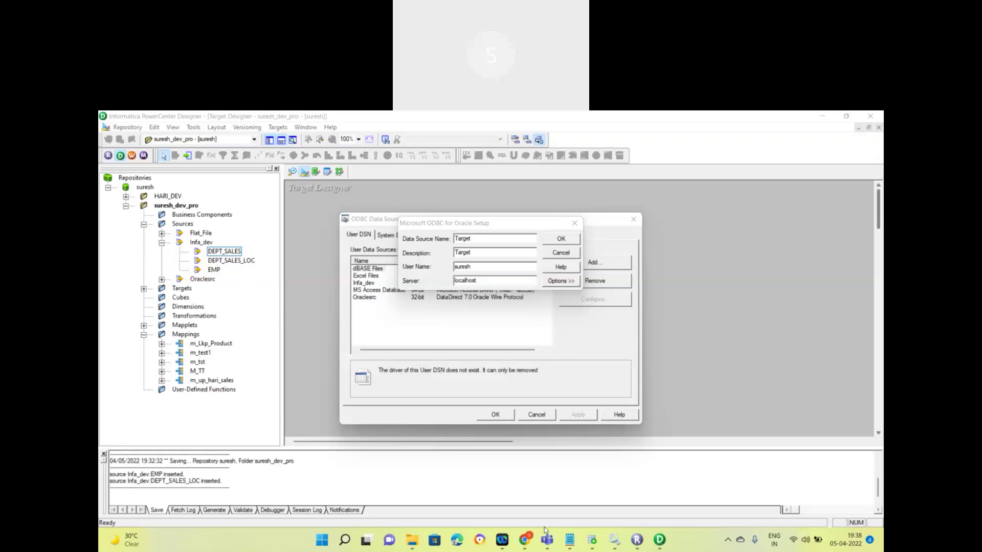
Step: Close SQL Developer's connection properties, open the target worksheet, and save the Target data source
click(590, 547)
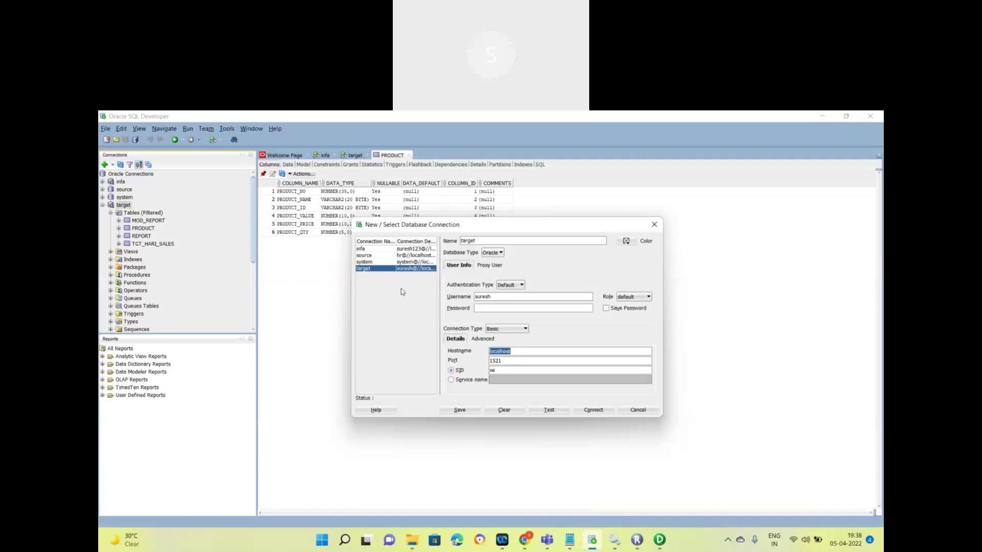
click(637, 410)
click(136, 213)
click(355, 156)
click(659, 540)
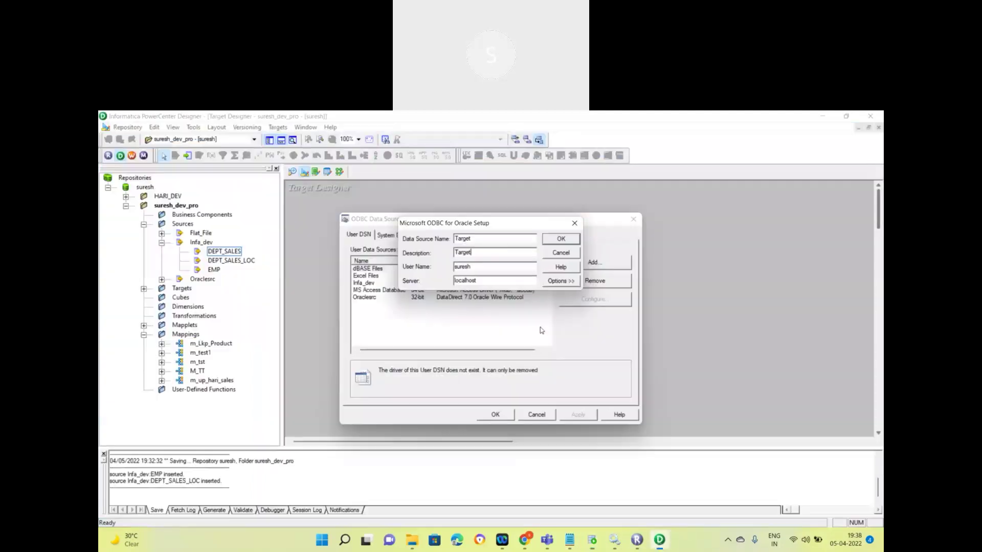
click(557, 239)
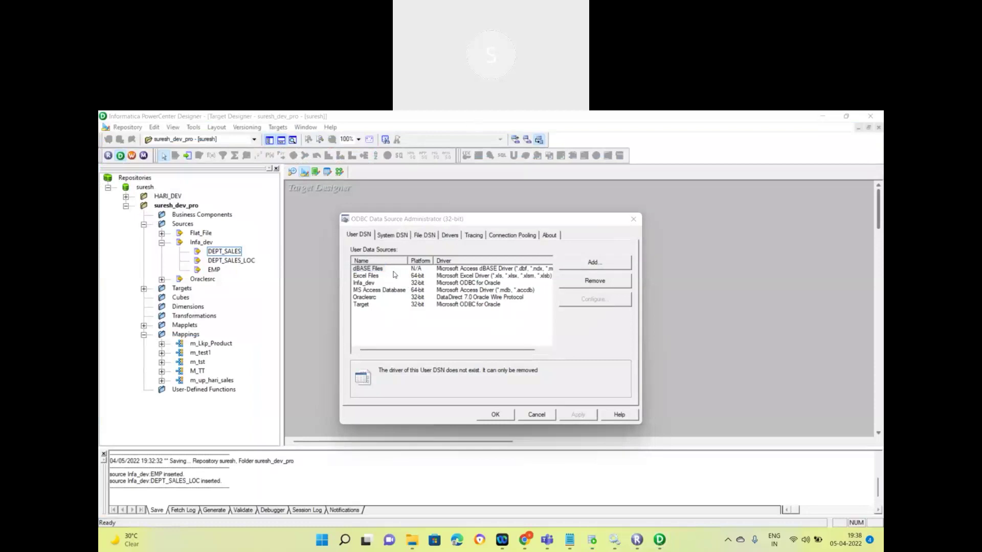
Step: Close the ODBC administrator and choose Target as the import's ODBC data source
click(364, 303)
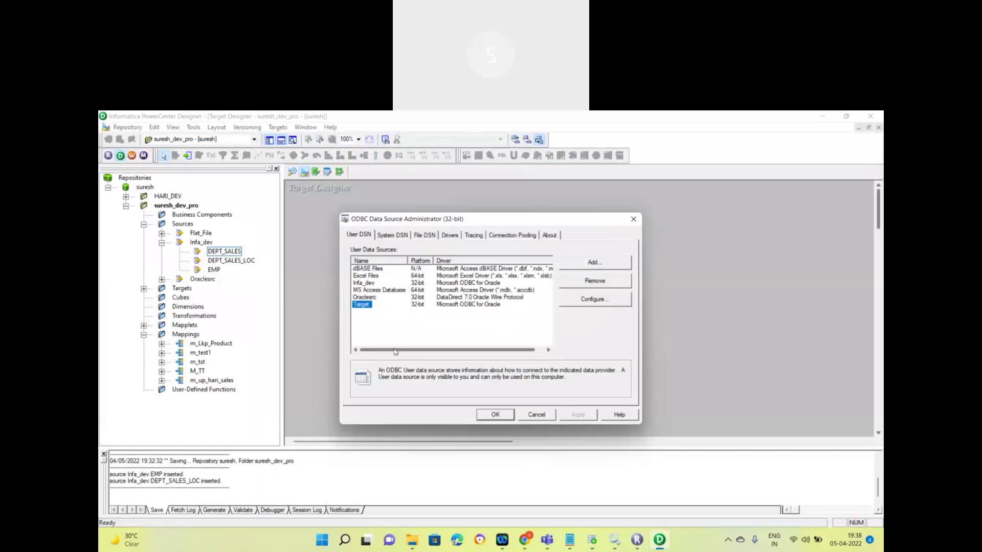
click(494, 416)
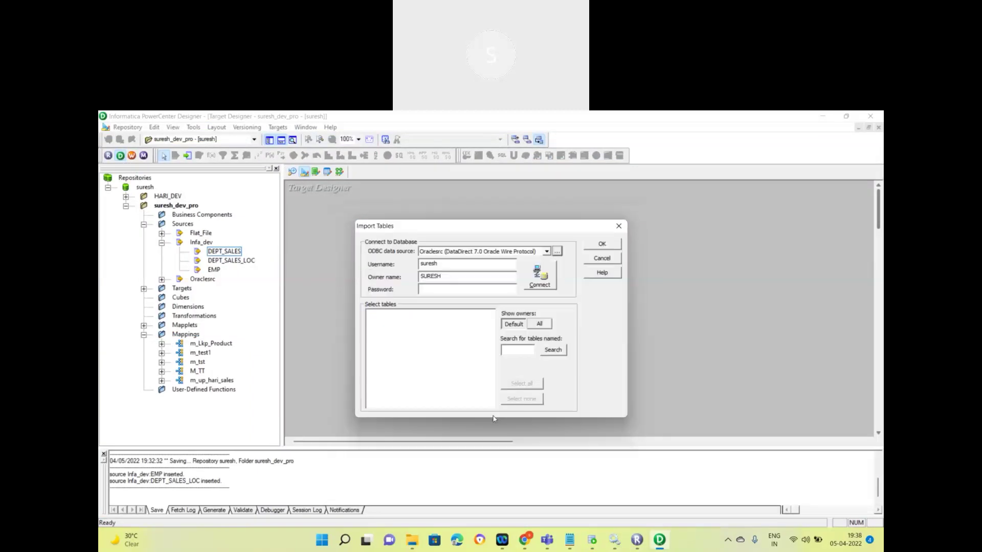
click(546, 253)
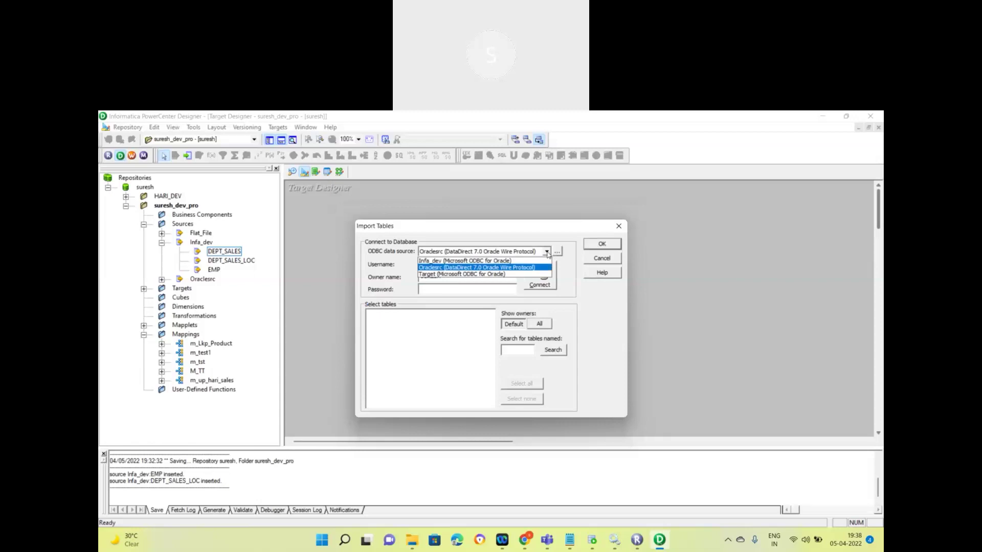
click(473, 274)
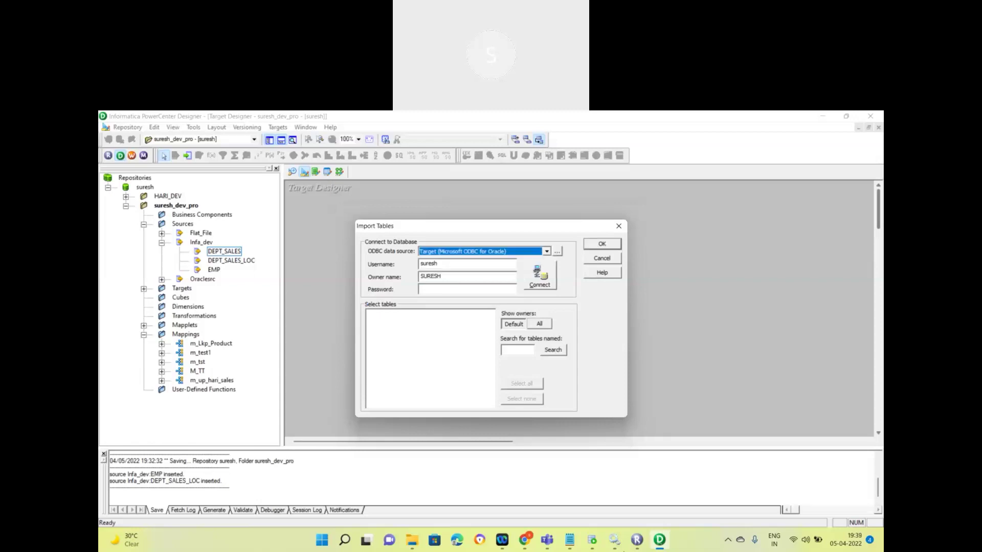
Step: In SQL Developer, view PRODUCT's columns and check the target connection's username
click(591, 539)
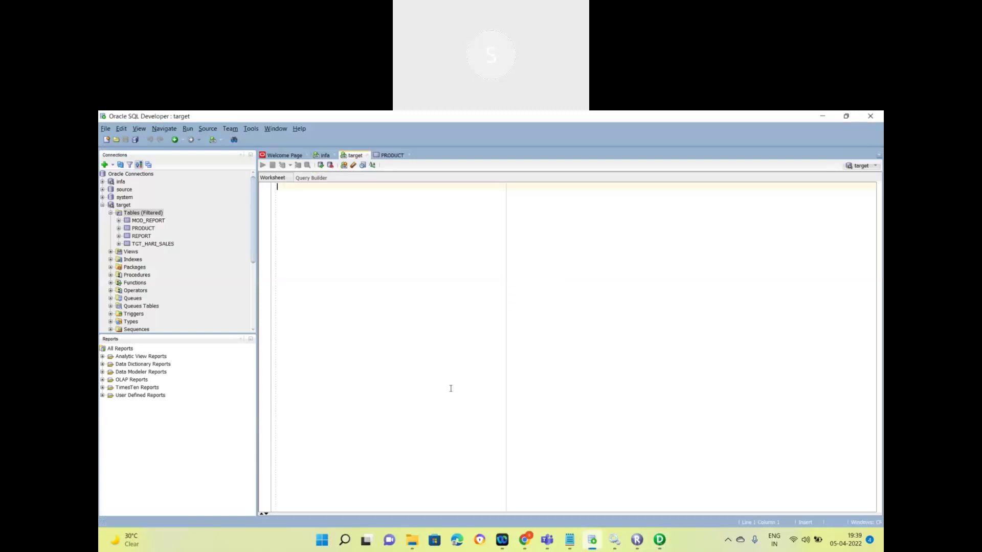
click(387, 155)
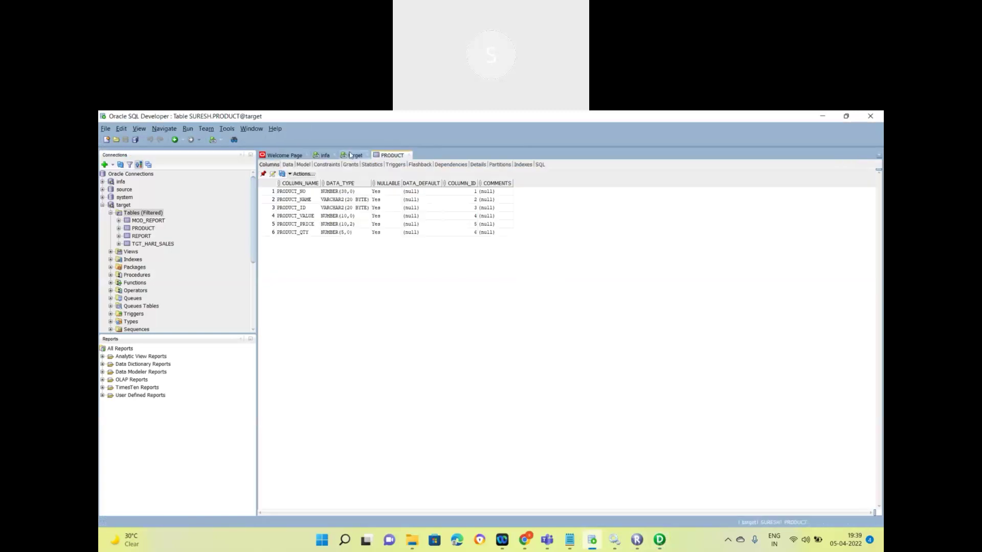
right_click(123, 205)
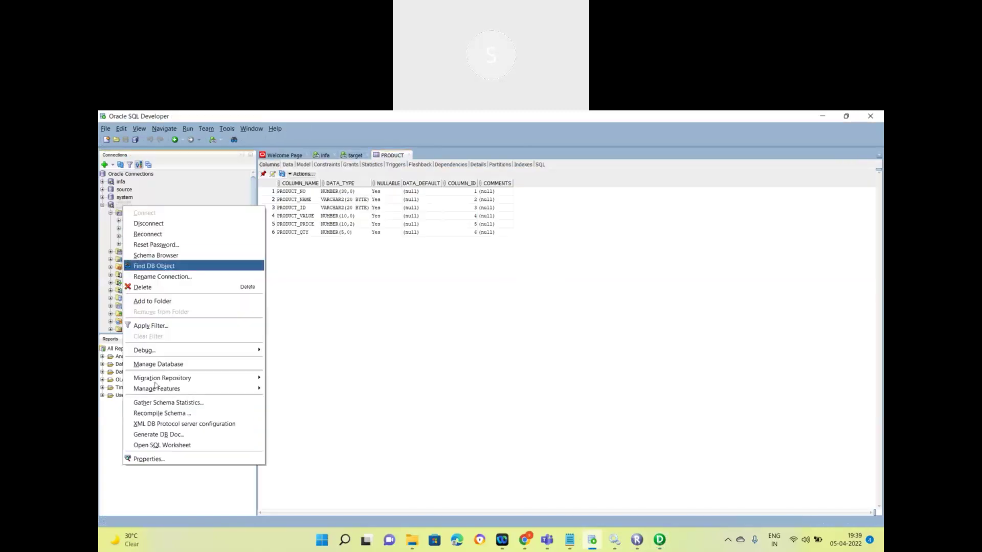
click(174, 459)
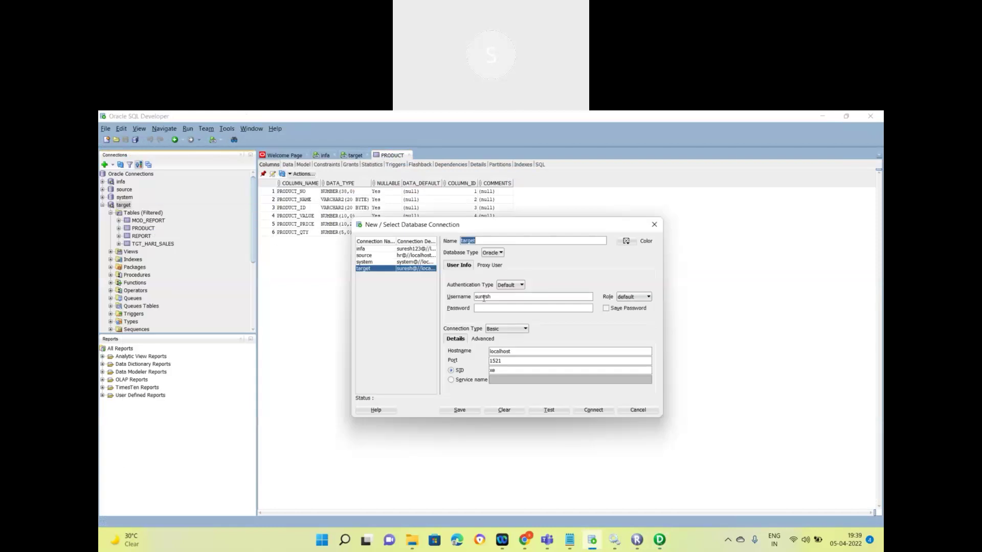
double_click(483, 299)
click(659, 539)
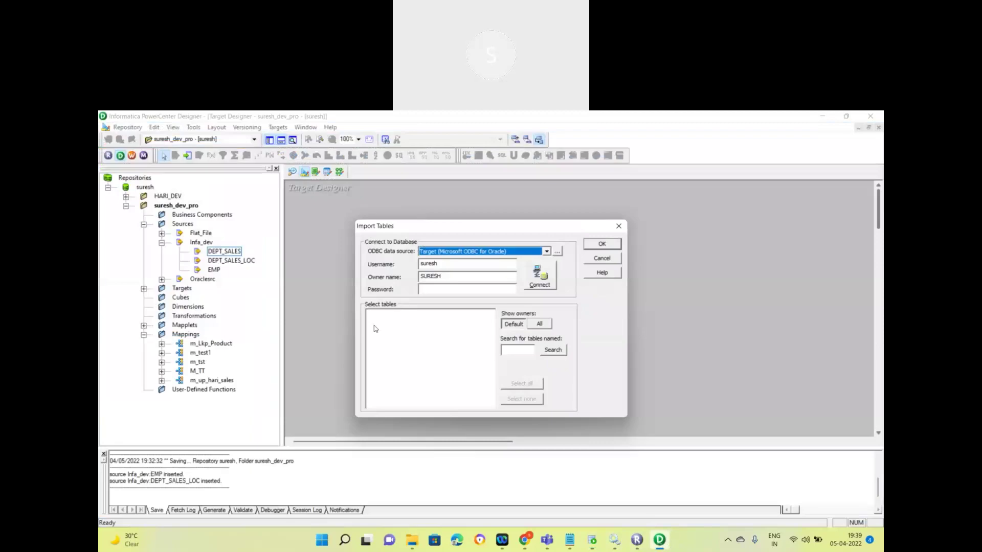
Step: Enter the database password, connect, and expand the schema's TABLES list
click(435, 289)
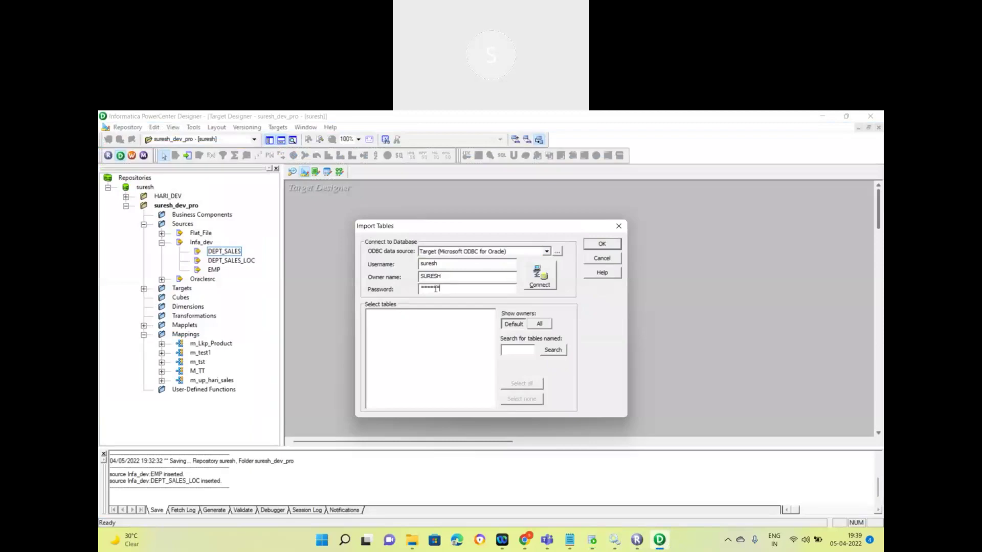
click(530, 284)
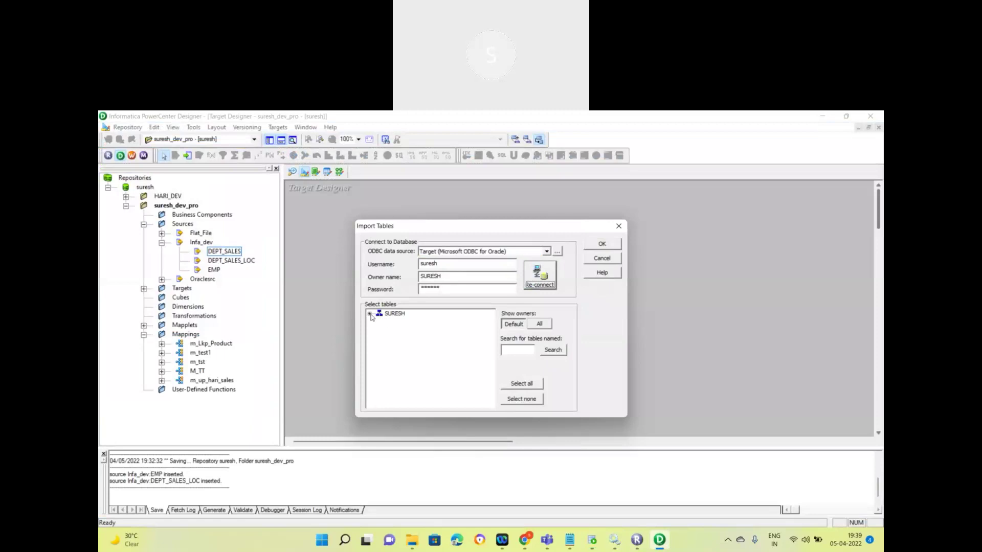
click(369, 315)
click(379, 322)
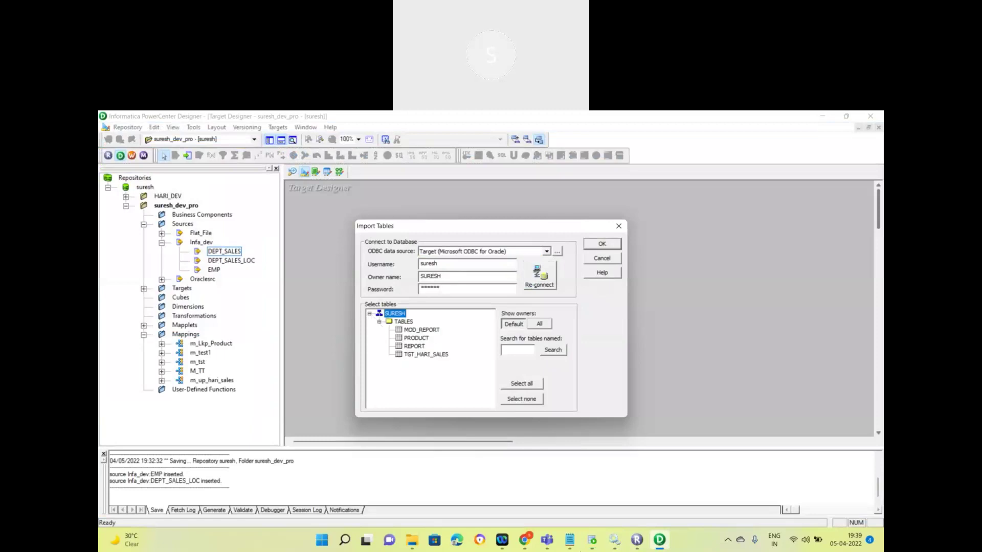
Step: Select the PRODUCT table and import it as a target
click(594, 546)
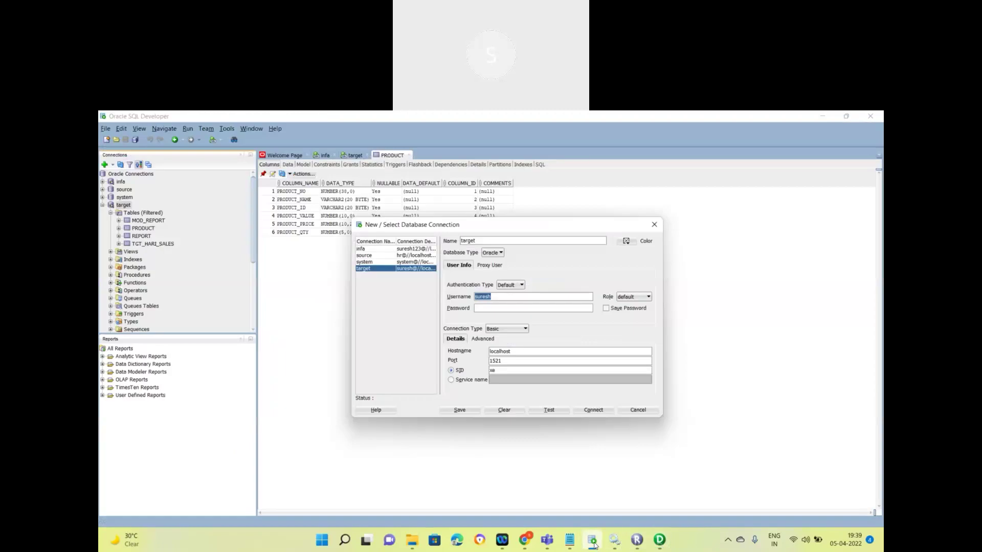
click(659, 540)
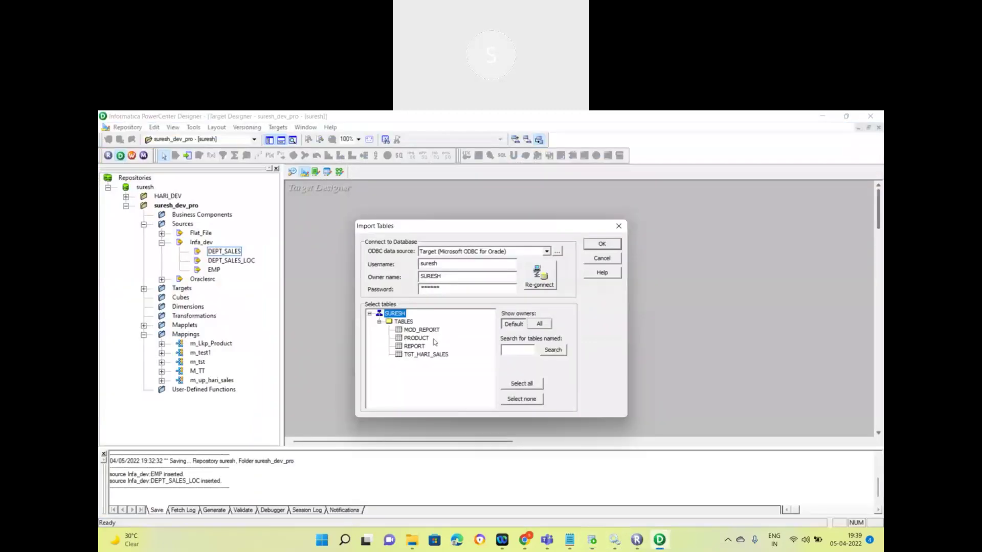
click(418, 339)
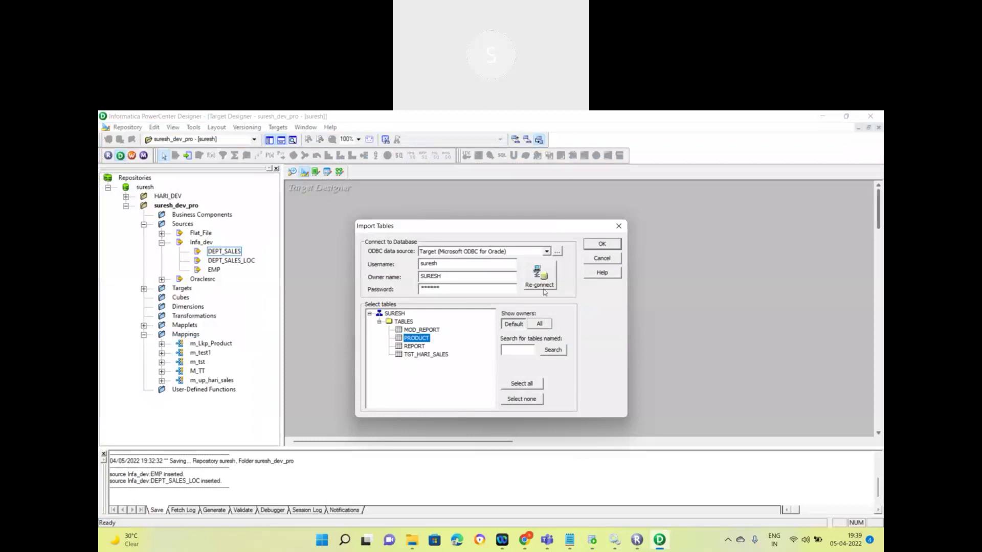
click(602, 244)
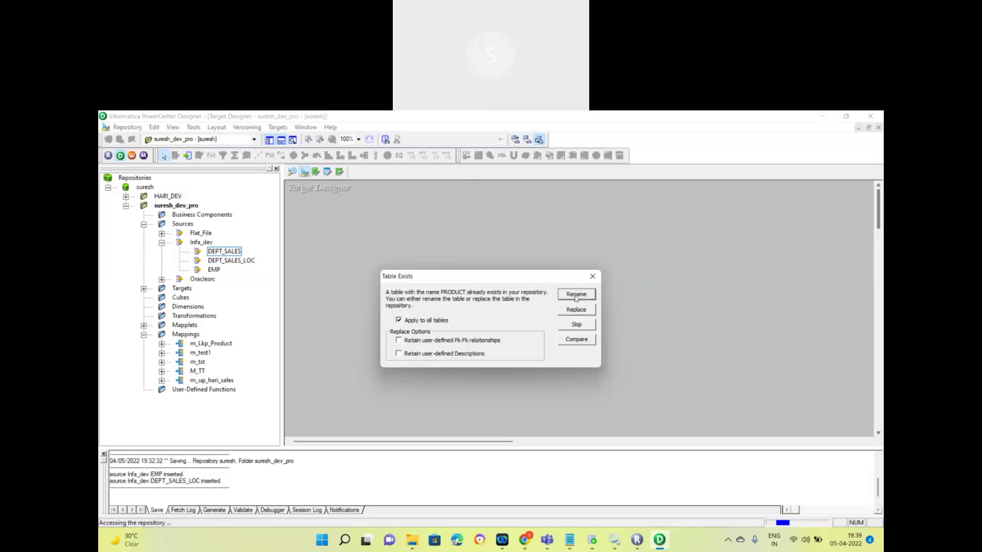
Step: Compare the incoming and existing PRODUCT across Table, Columns, KeyWords, Indexes and Metadata tabs
click(577, 340)
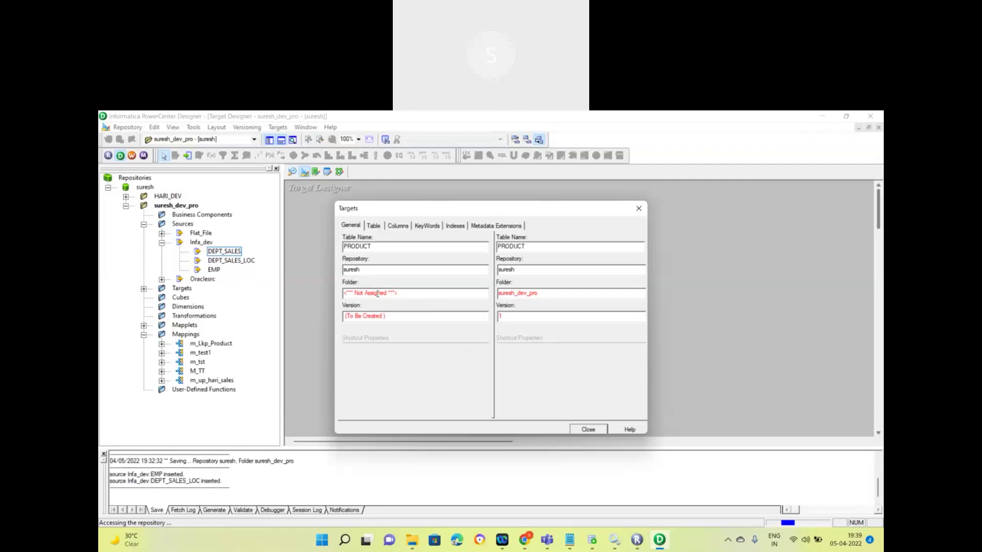
click(376, 229)
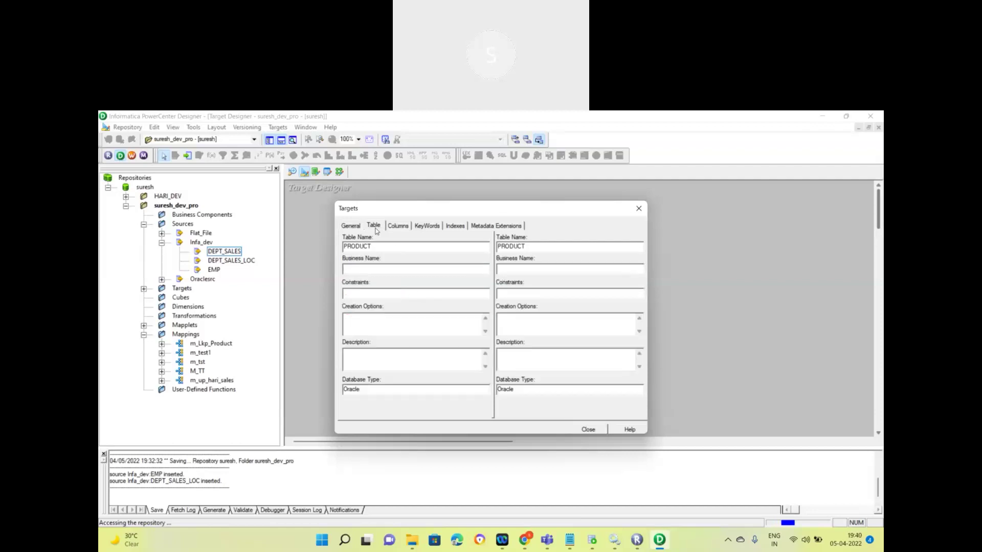
click(401, 229)
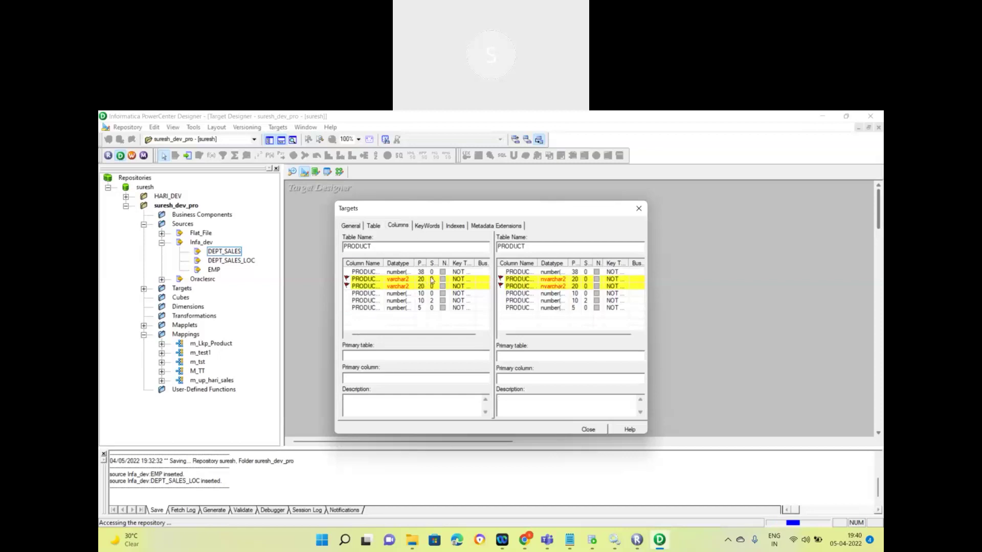
click(395, 281)
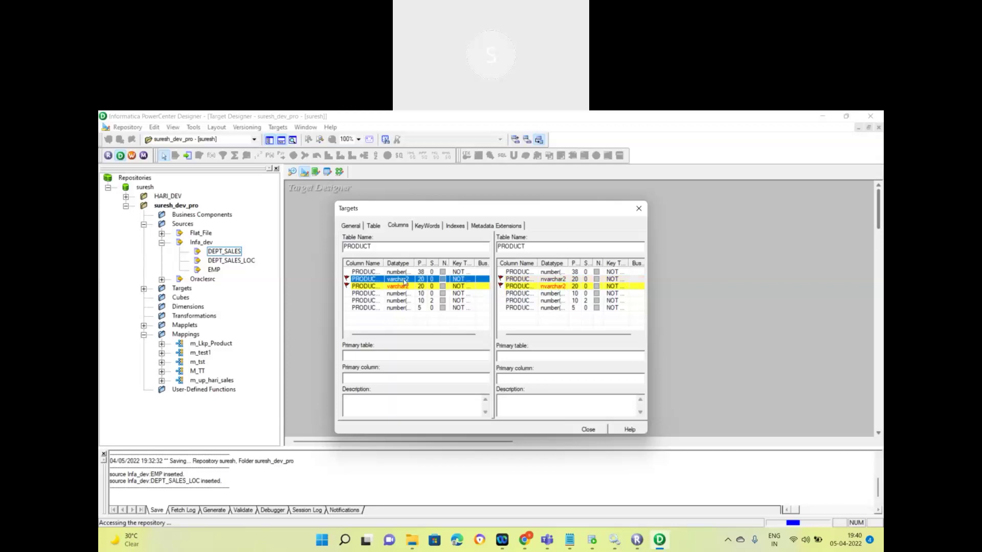
click(420, 287)
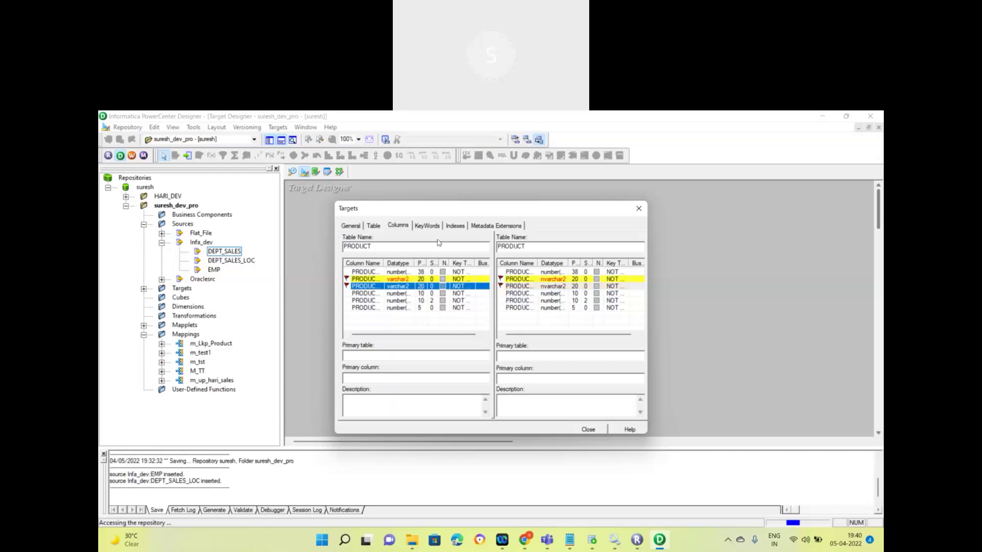
click(424, 228)
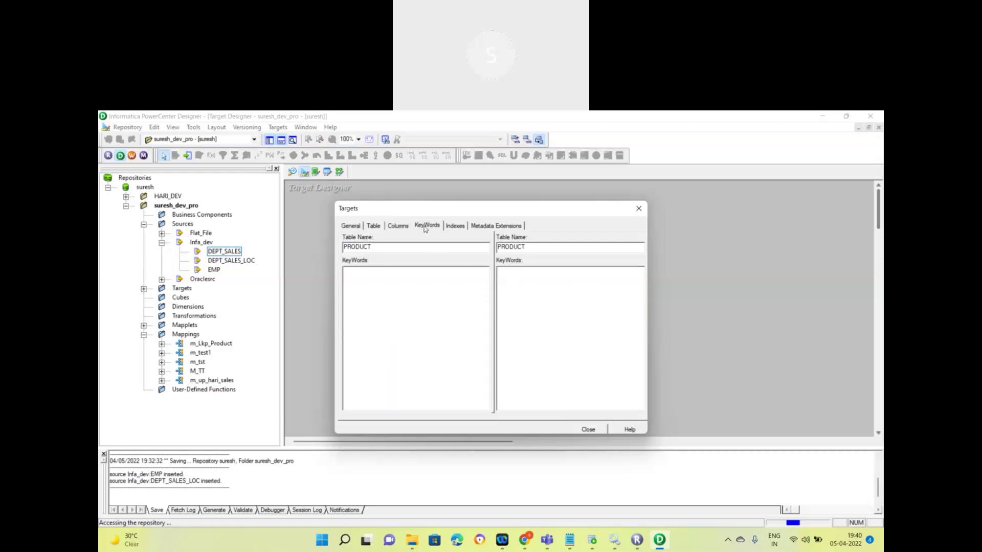
click(456, 228)
click(481, 227)
Step: Close the comparison and replace the existing PRODUCT target with the imported one
click(588, 430)
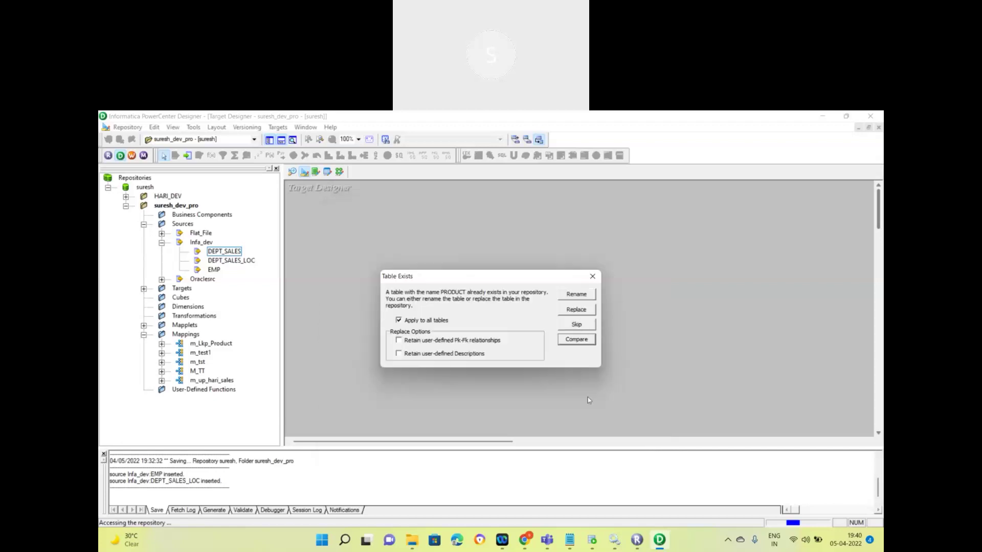
click(576, 310)
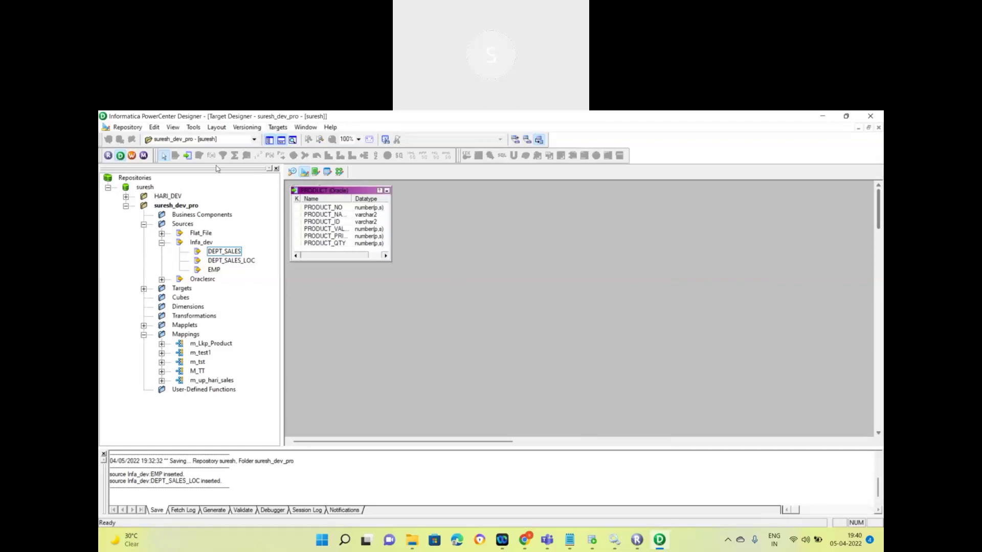
click(278, 128)
Step: Begin a new target table with Oracle as the database type, ready for a name
click(305, 233)
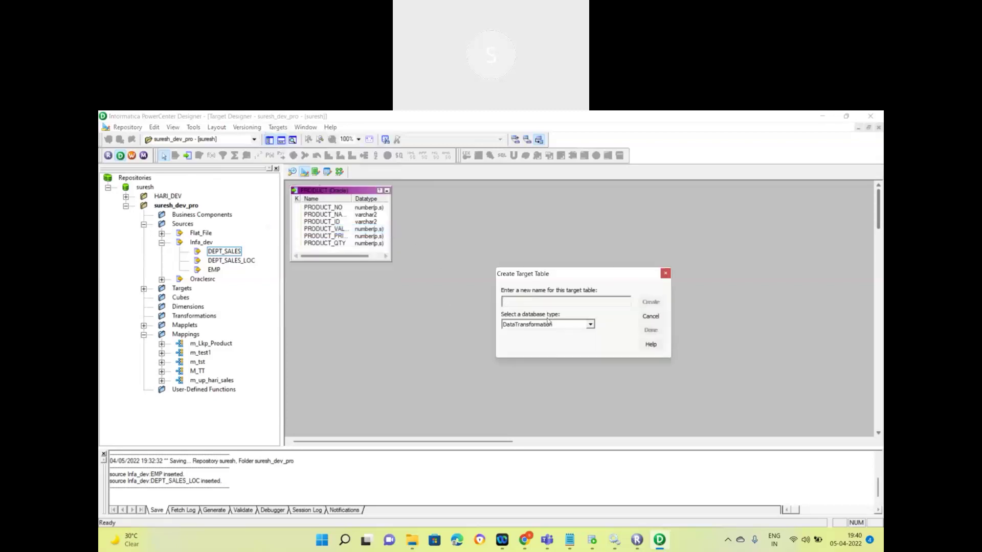
click(591, 324)
scroll(570, 342, down, 2)
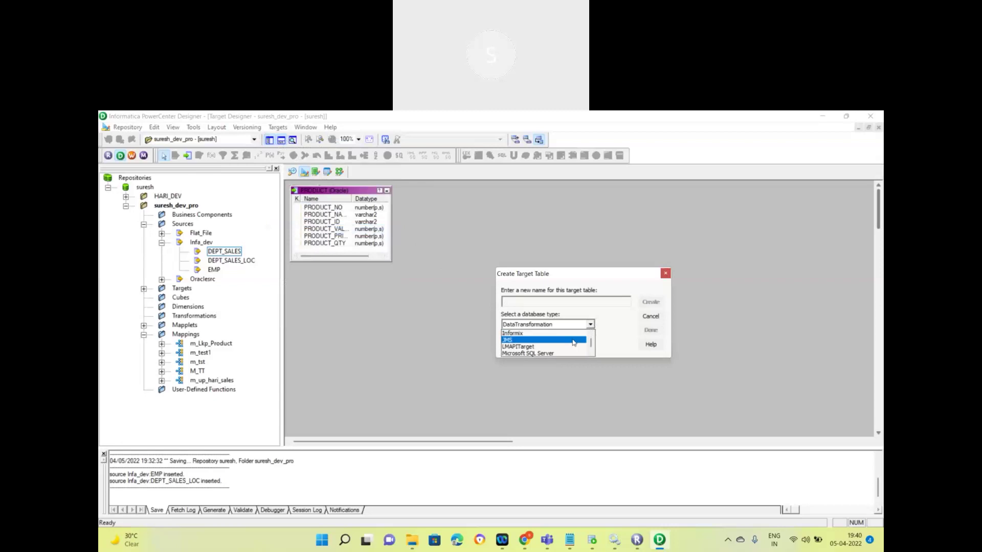
scroll(565, 342, down, 2)
click(565, 344)
click(557, 301)
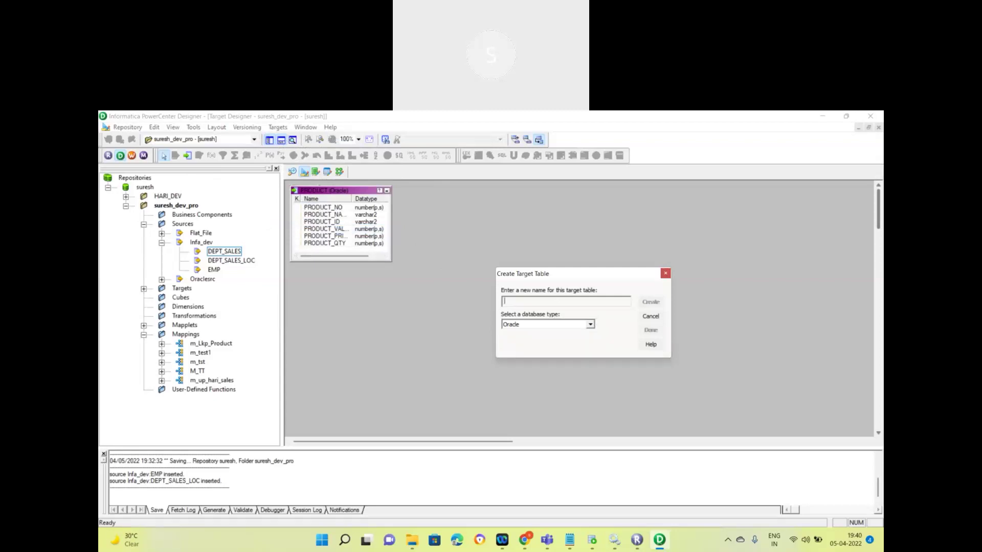
Step: In SQL Developer, close connection settings and view DEPT_SALES columns DEPT_ID, SALARY and DEPTNAME
click(592, 540)
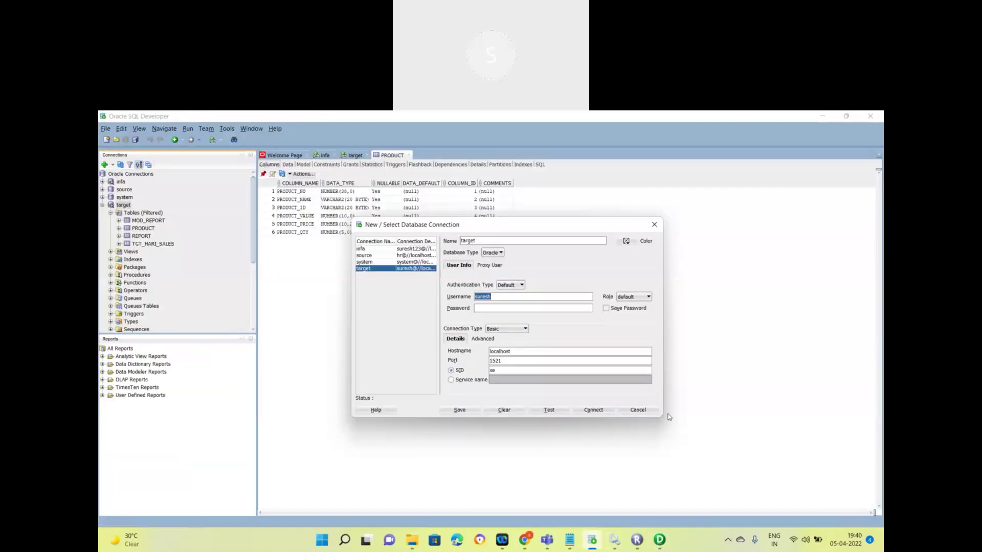
click(637, 410)
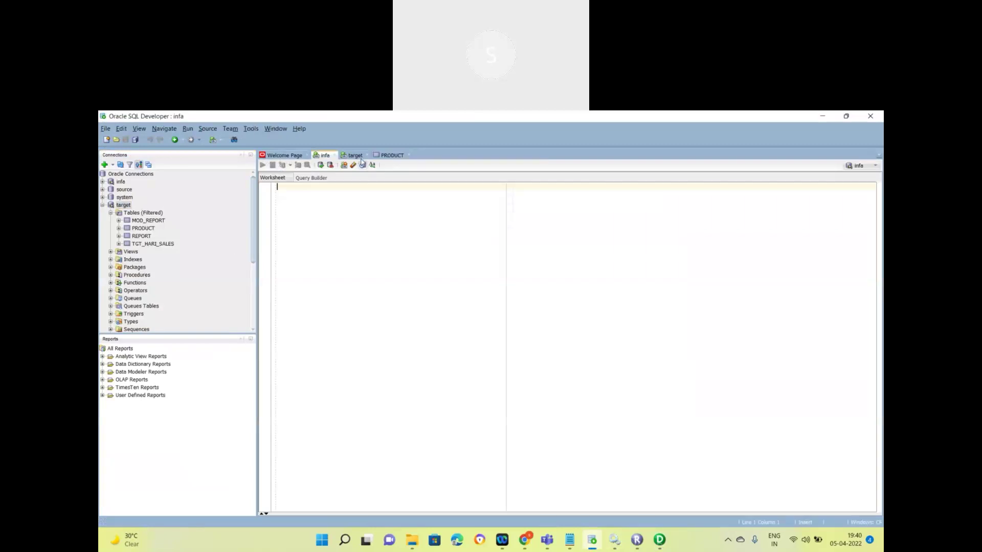
click(102, 181)
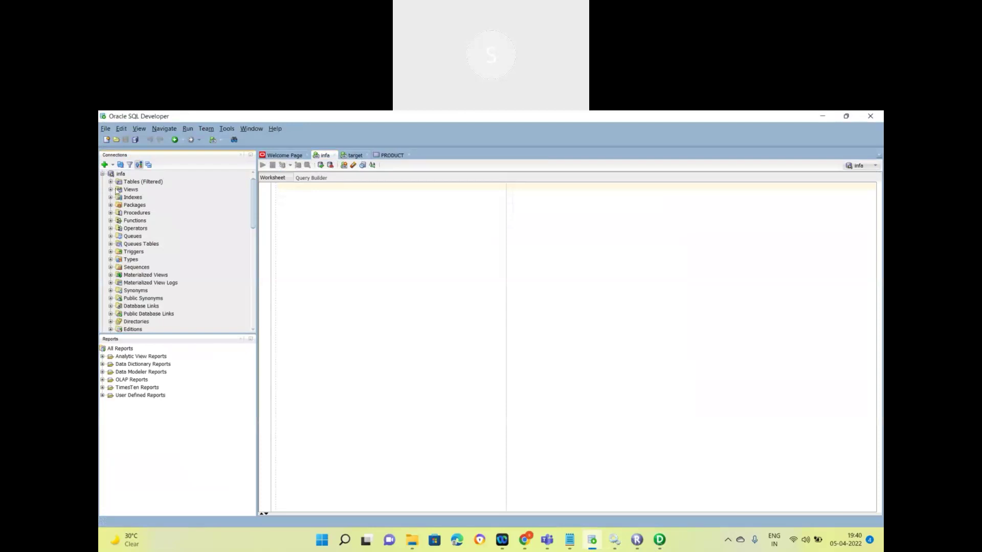
click(110, 182)
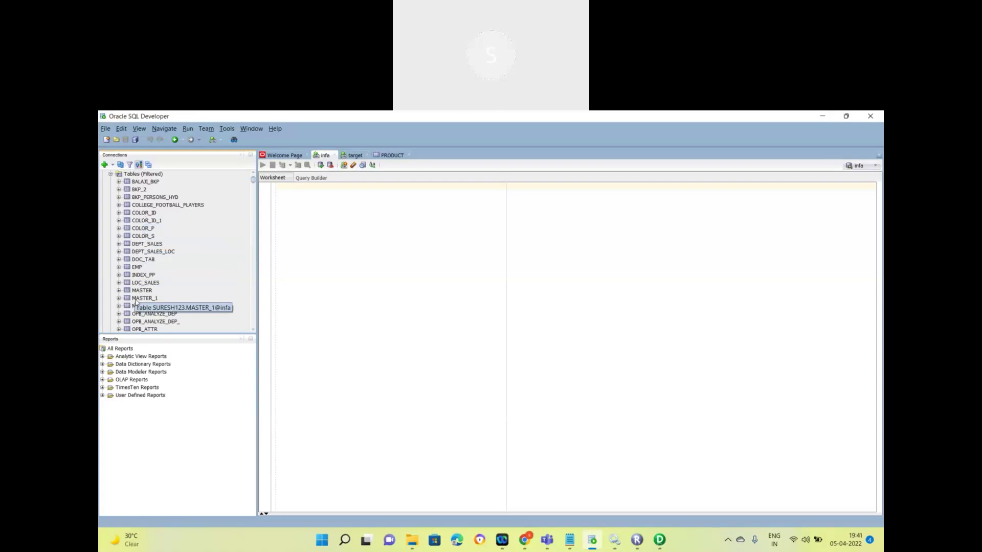
scroll(137, 302, down, 1)
scroll(172, 303, down, 1)
scroll(173, 303, down, 2)
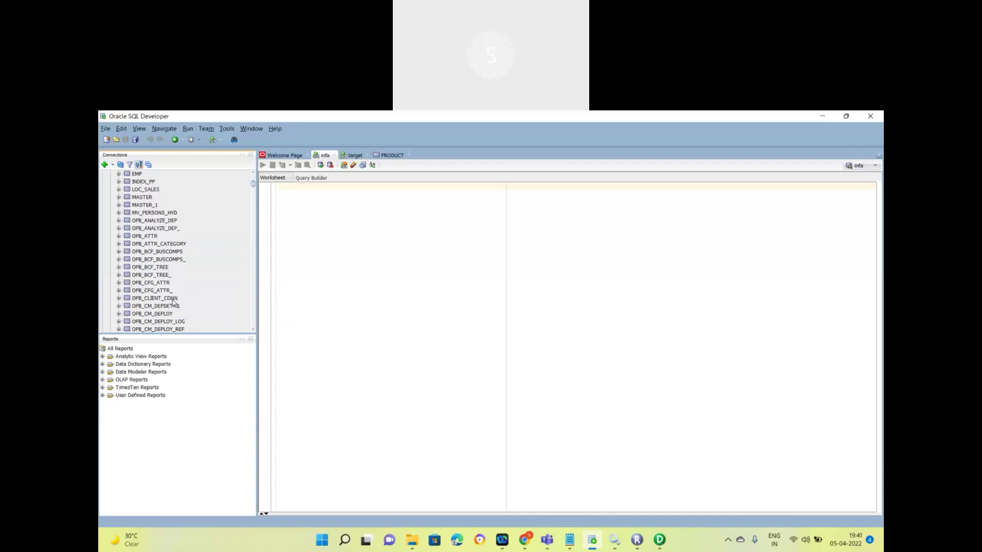
scroll(173, 303, up, 4)
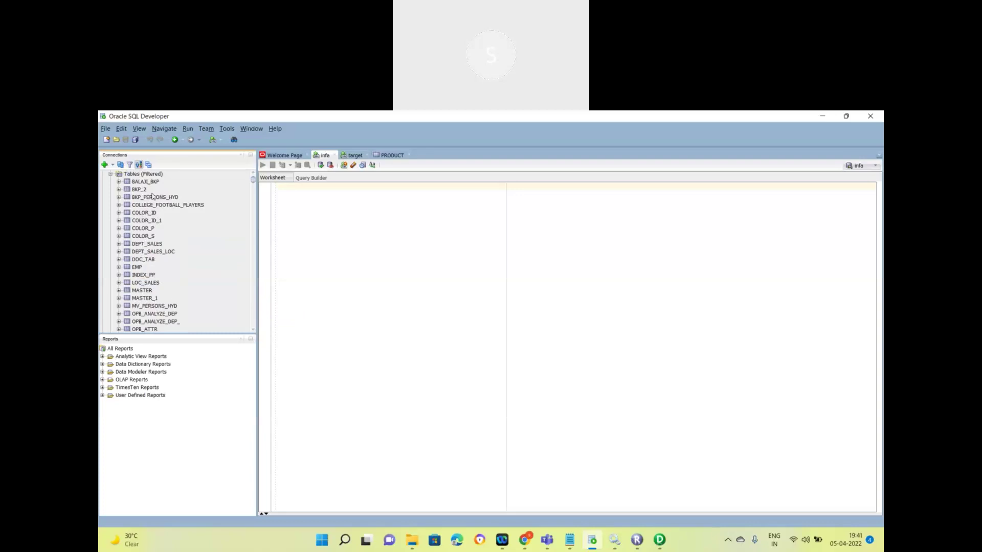
click(153, 244)
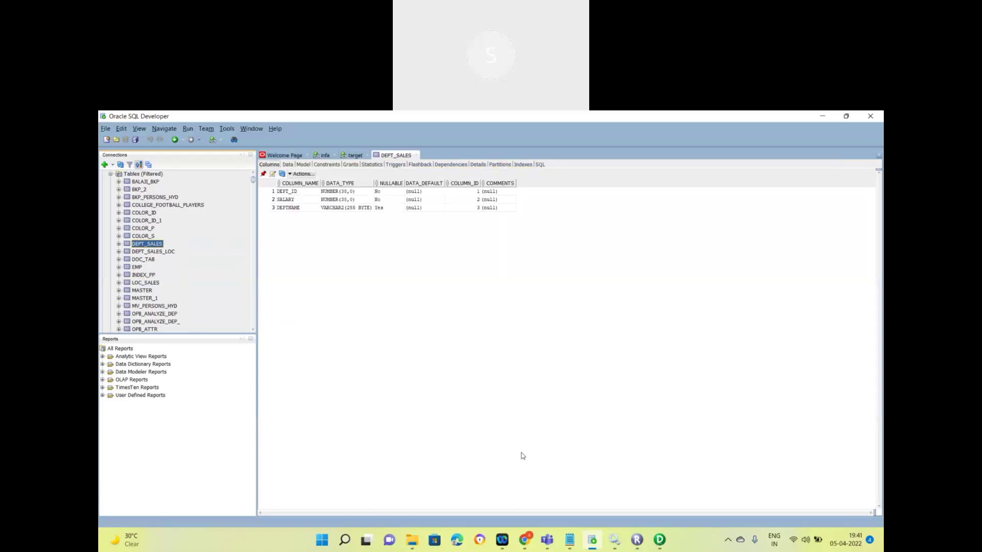
click(659, 539)
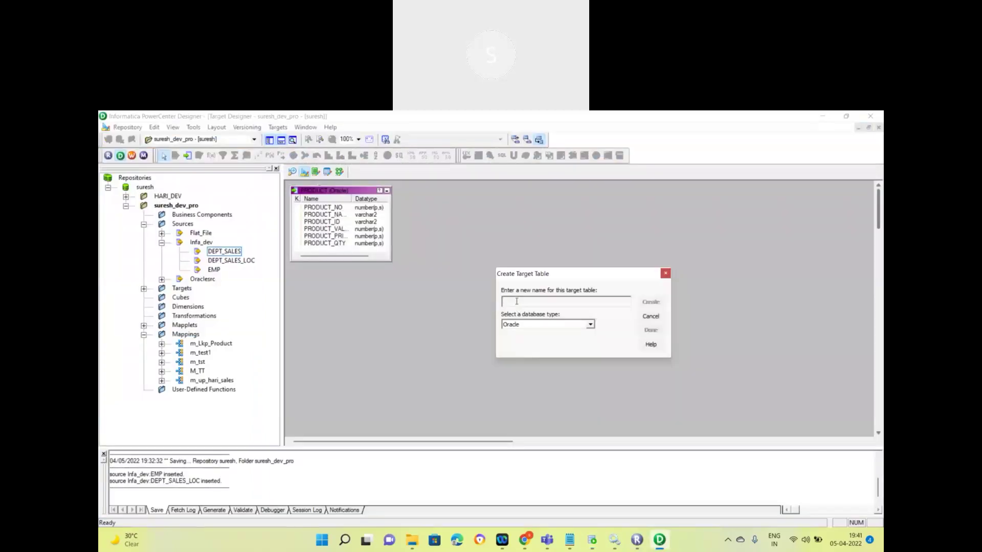
Step: Name the Oracle target table DEPT_Target, create it, and close the dialog
text(DEPT_Target)
click(649, 305)
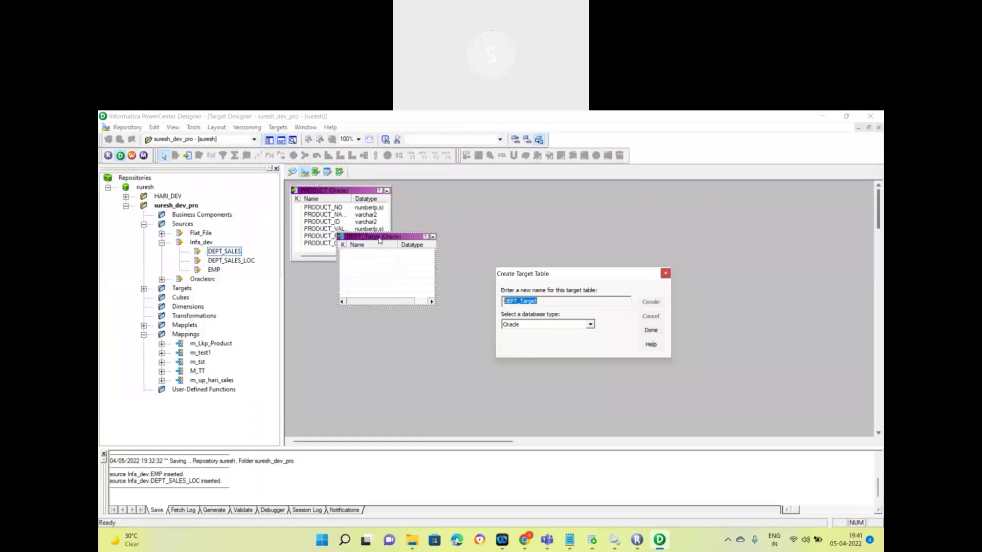
click(651, 330)
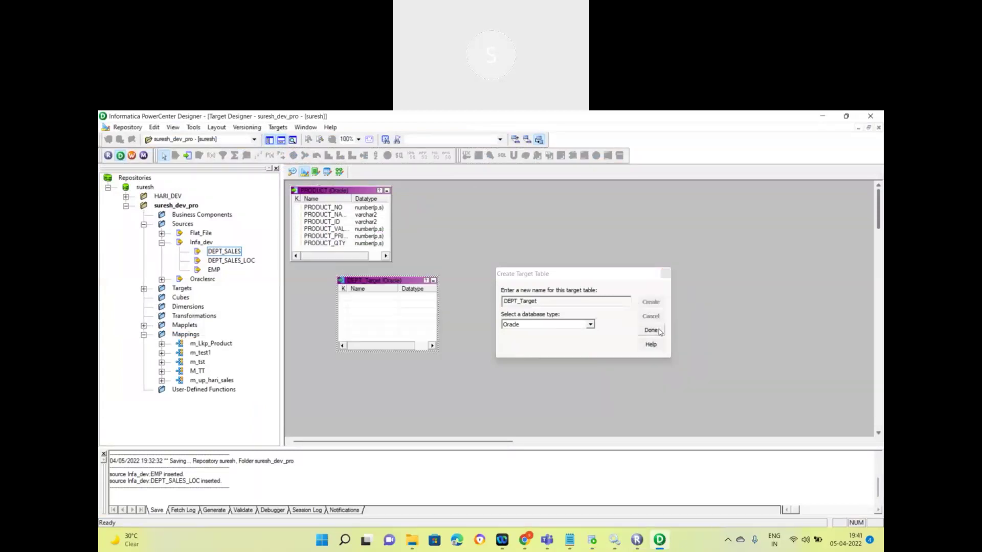
Step: Open DEPT_Target in Edit Tables, move the dialog aside, and show its empty Columns tab
double_click(367, 306)
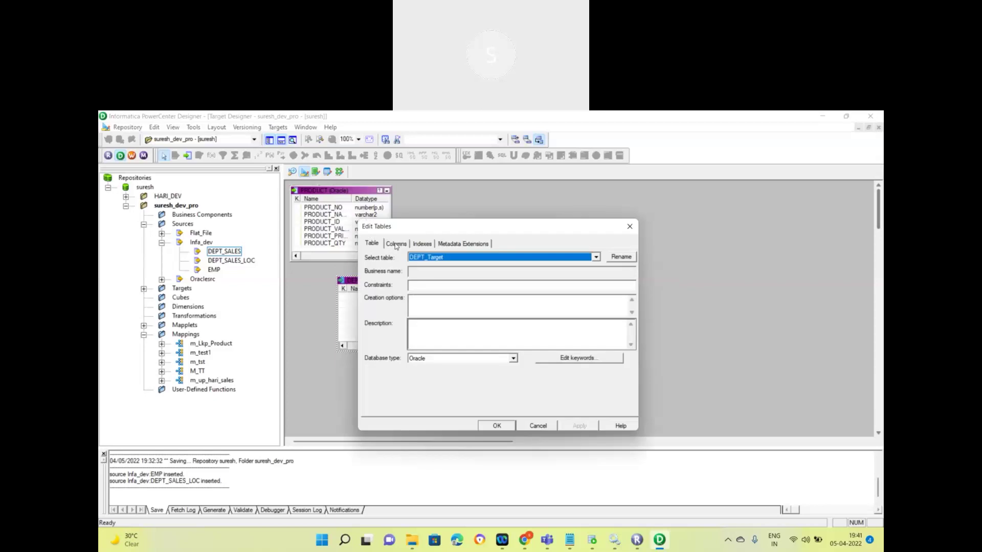
click(469, 122)
drag(504, 228, 649, 194)
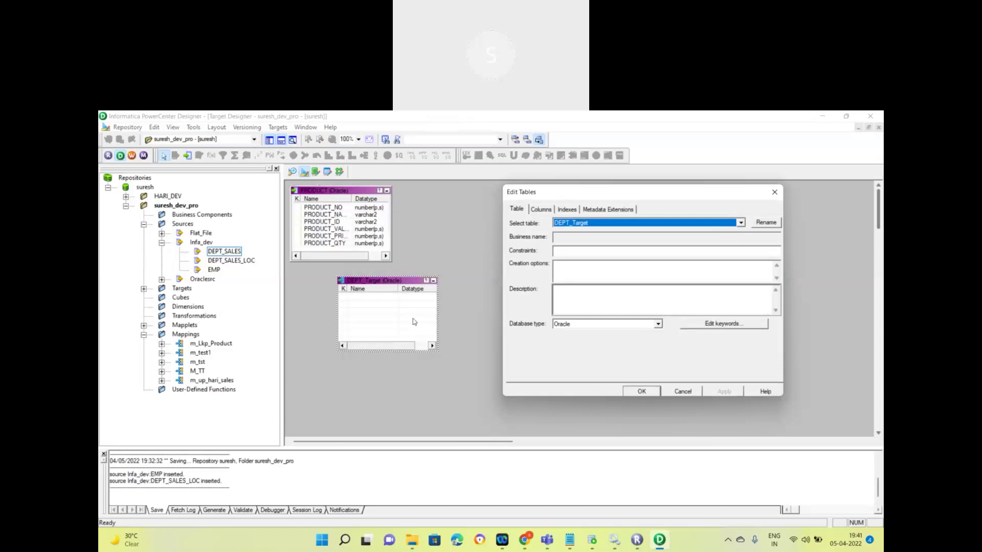
click(543, 214)
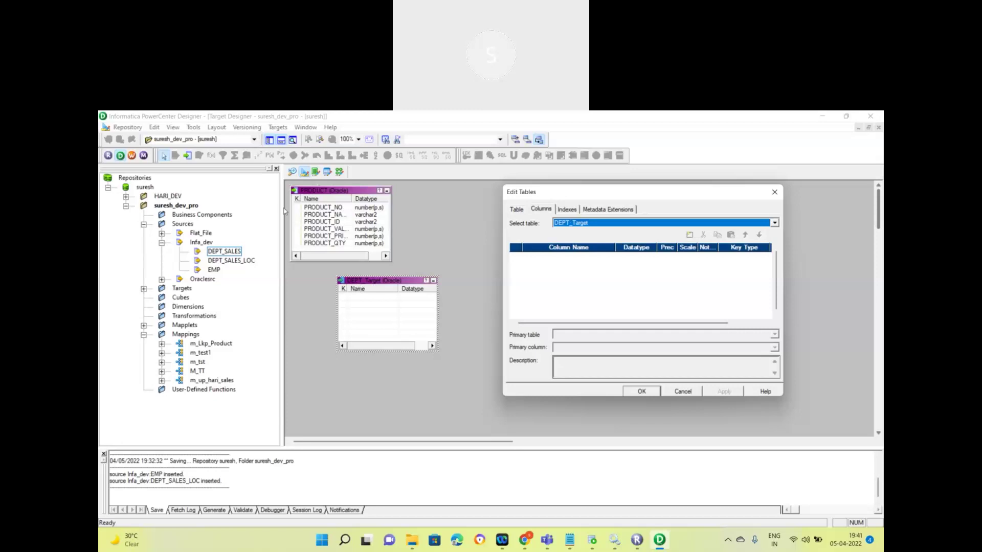
click(295, 175)
click(593, 539)
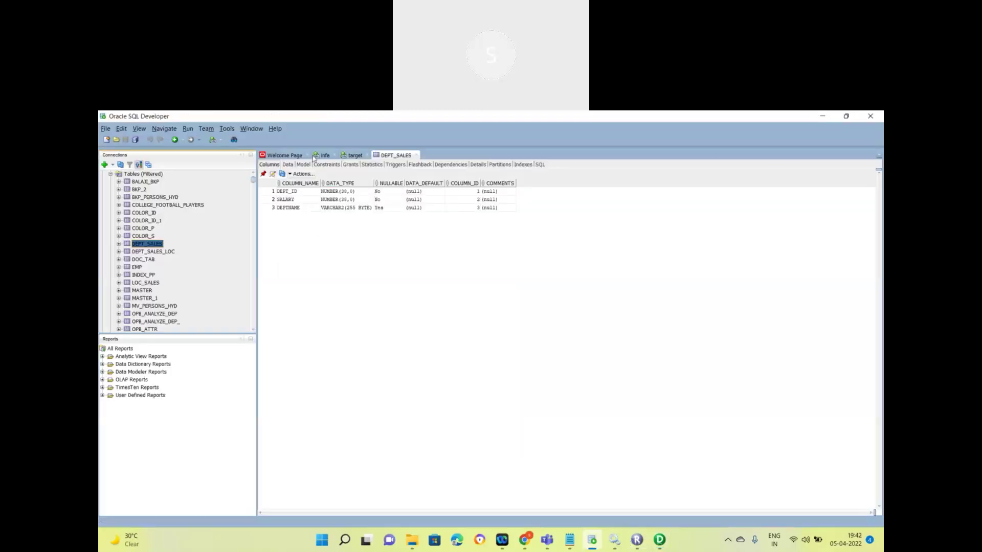
click(325, 155)
click(399, 156)
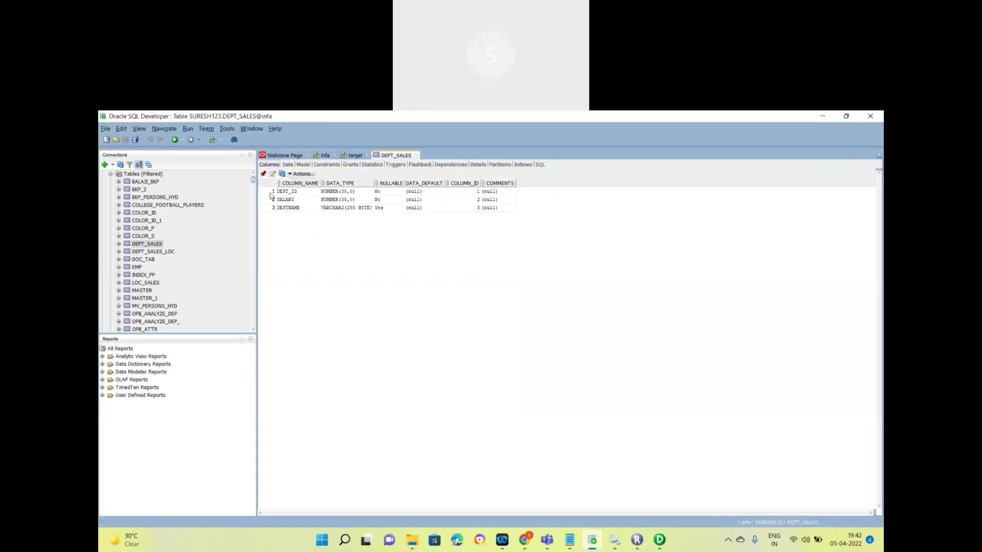
click(327, 156)
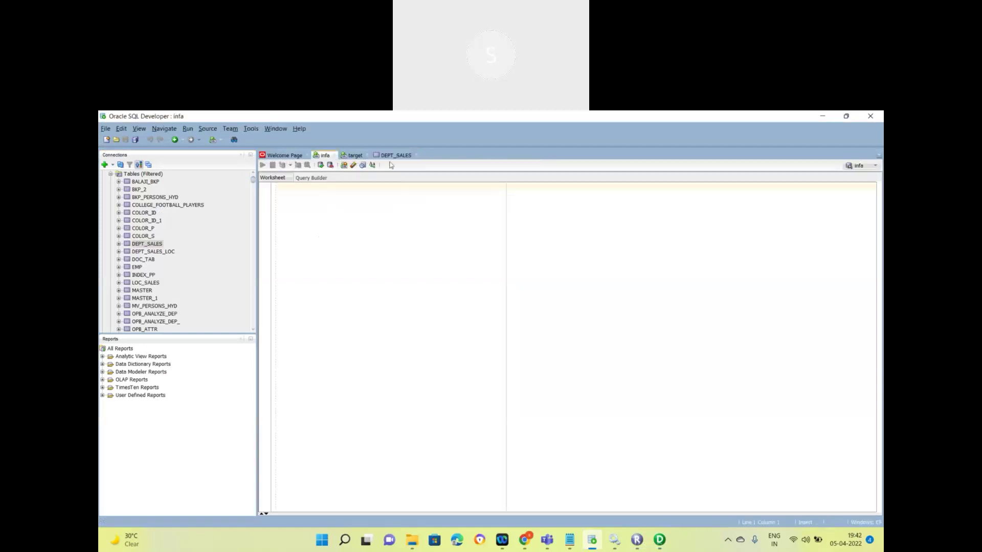
click(392, 158)
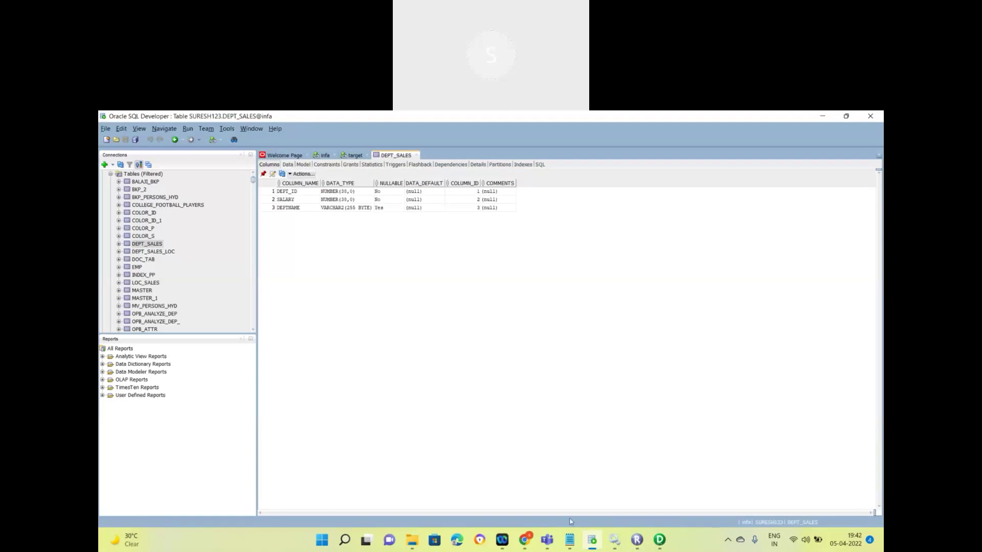
click(659, 539)
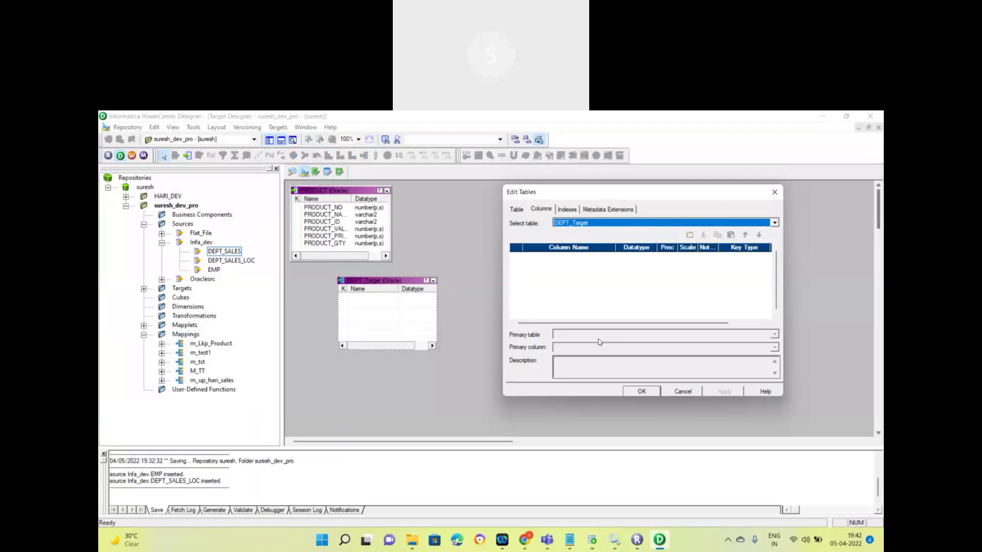
Step: Add three new columns to DEPT_Target and name the first DEPT_ID, copied from SQL Developer
click(690, 234)
click(689, 235)
click(689, 234)
click(536, 256)
key(alt+Tab)
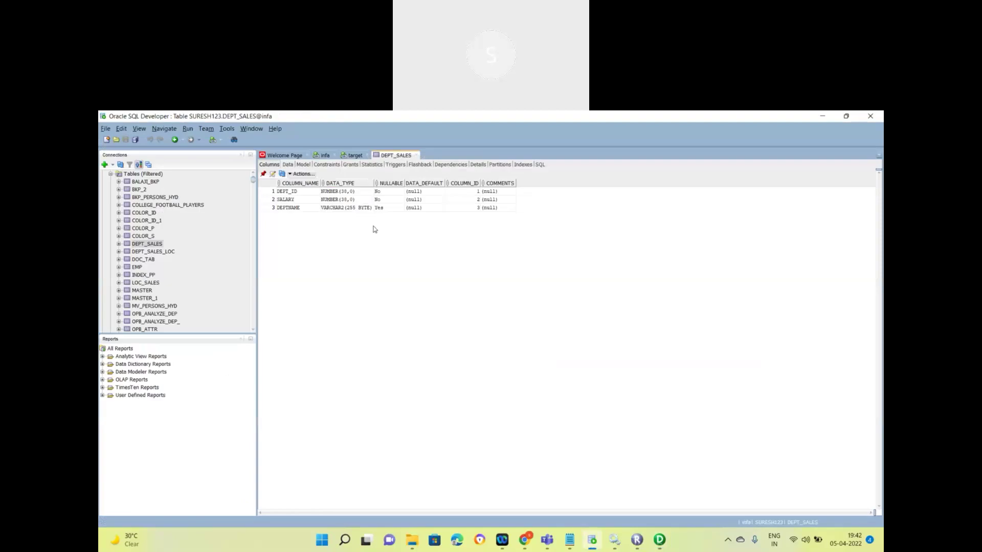
click(294, 193)
key(alt+Tab)
text(DEPT_ID)
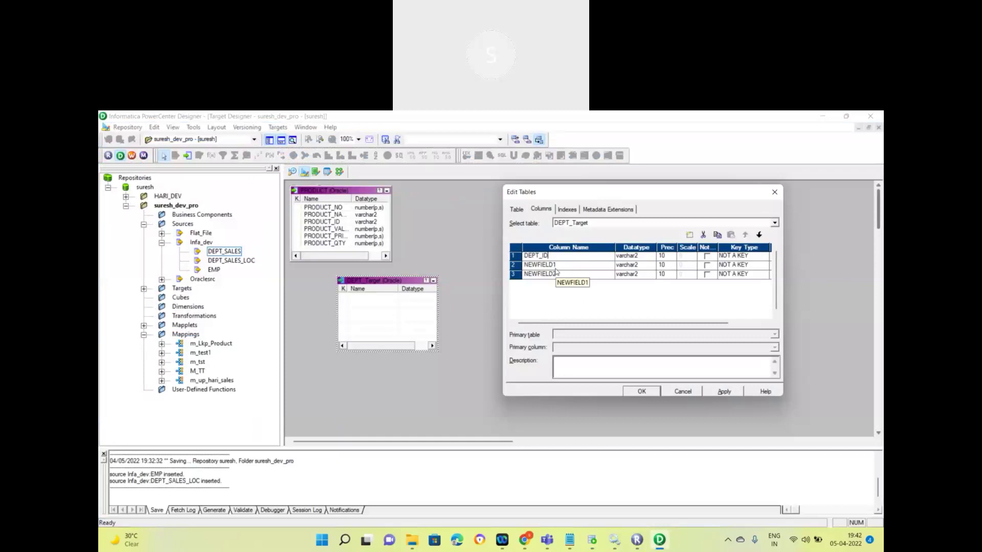
Step: Rename the second and third columns to SALARY and DEPTNAME using names copied from SQL Developer
key(alt+Tab)
key(Down)
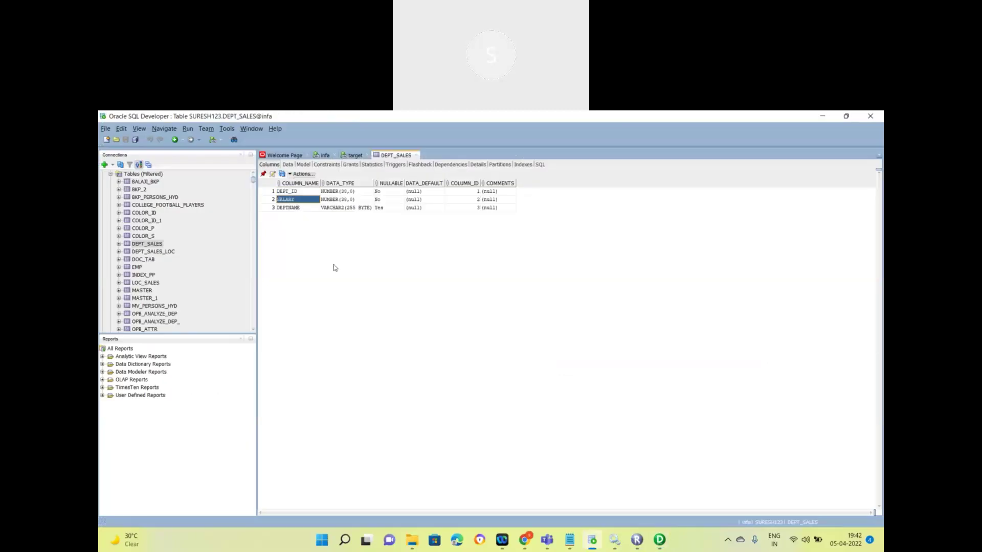
key(alt+Tab)
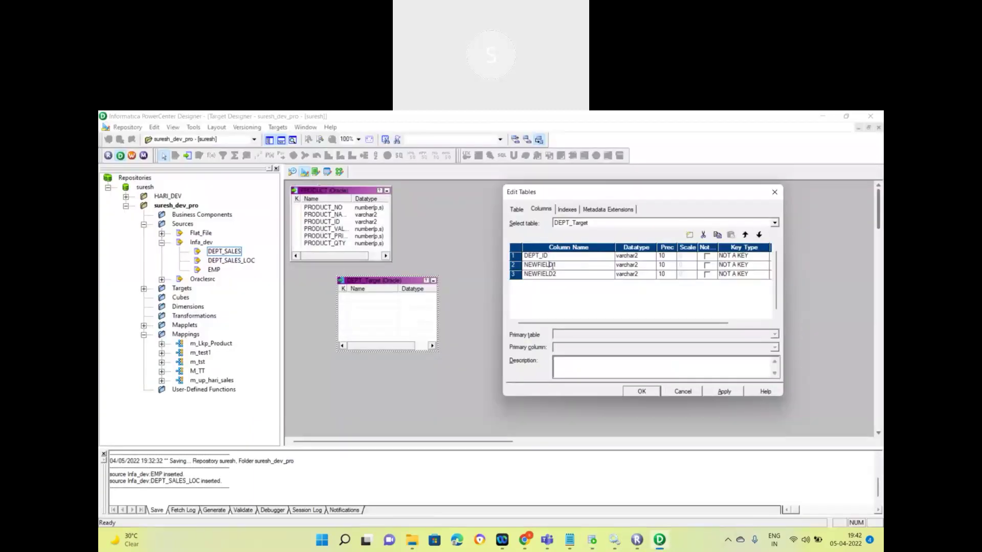
double_click(539, 265)
text(SALARY)
key(Tab)
key(alt+Tab)
click(292, 209)
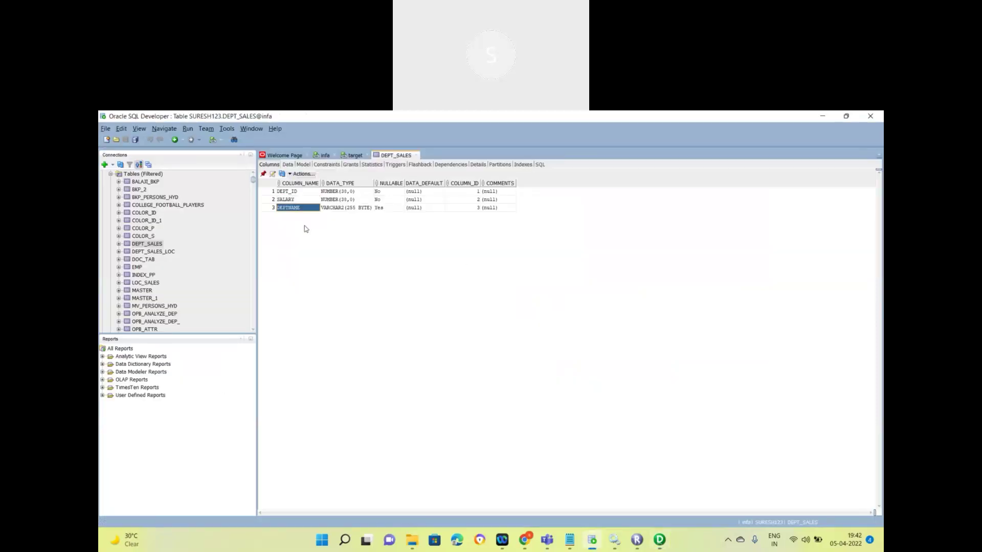
key(alt+Tab)
click(567, 274)
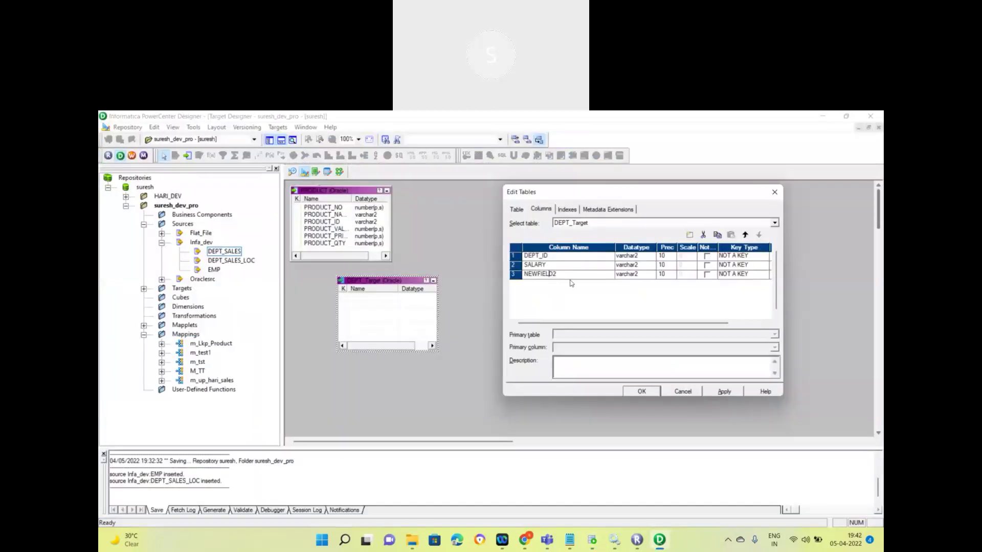
key(shift+Home)
text(DEPTNAME)
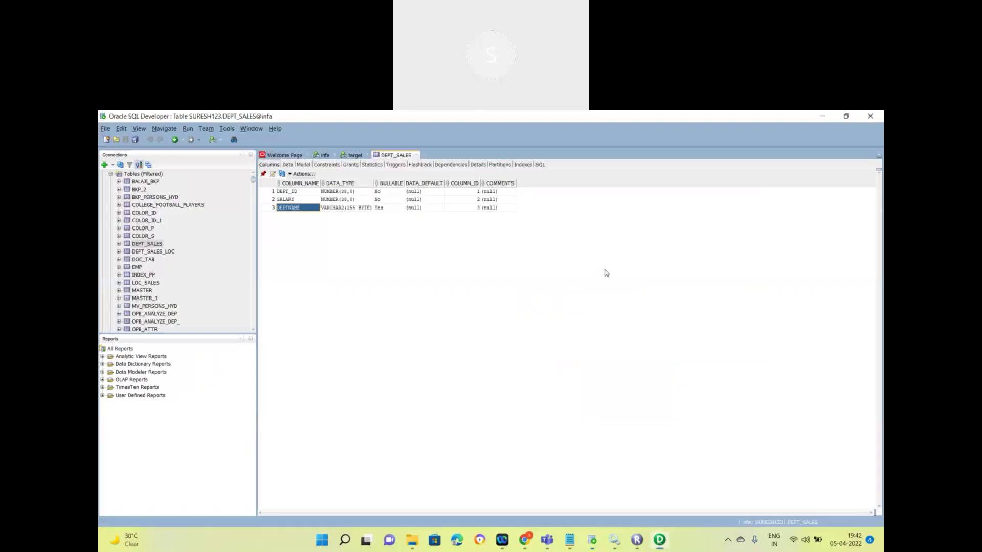
Step: Set the DEPT_ID and SALARY datatypes to number
key(alt+Tab)
key(alt+Tab)
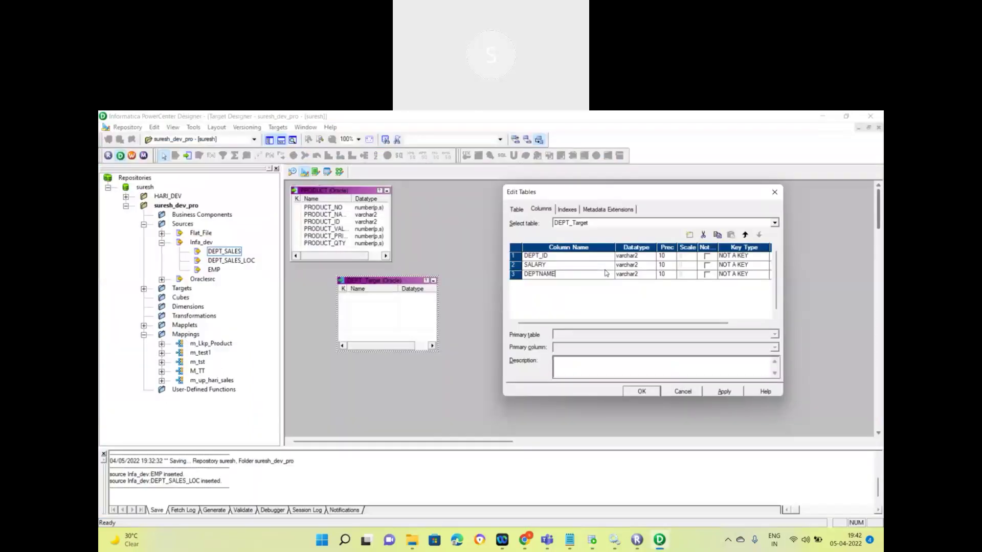
click(650, 256)
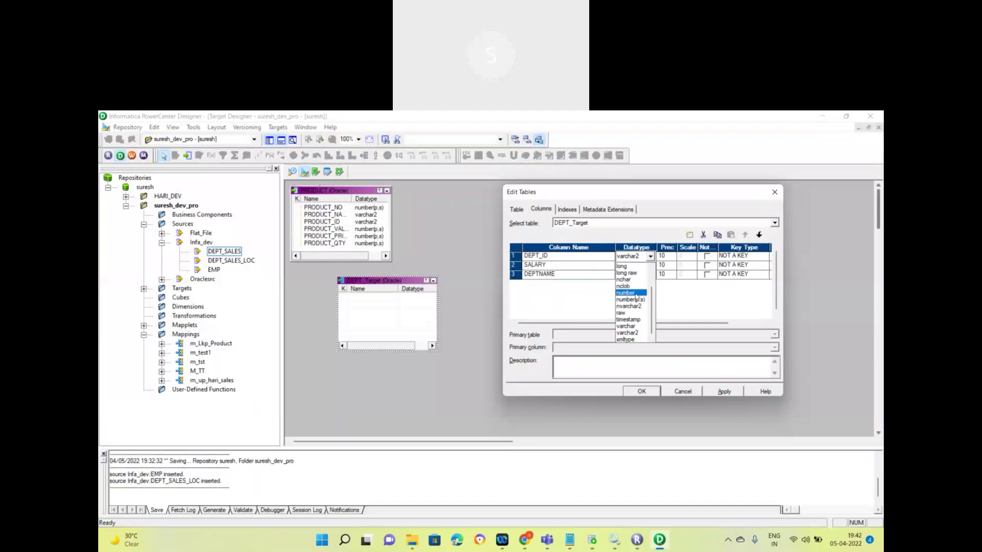
click(635, 294)
click(650, 256)
click(635, 293)
click(639, 266)
click(636, 302)
key(alt+Tab)
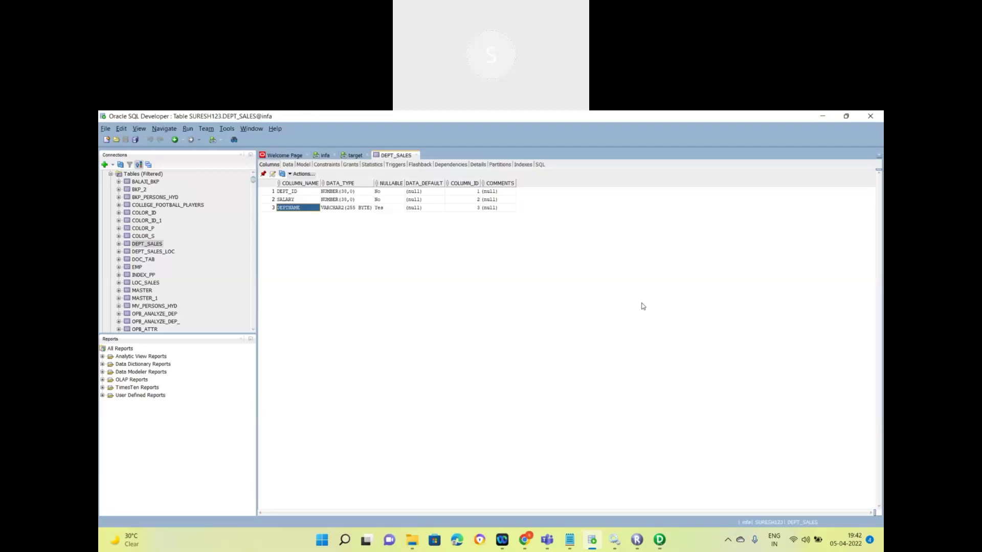
key(alt+Tab)
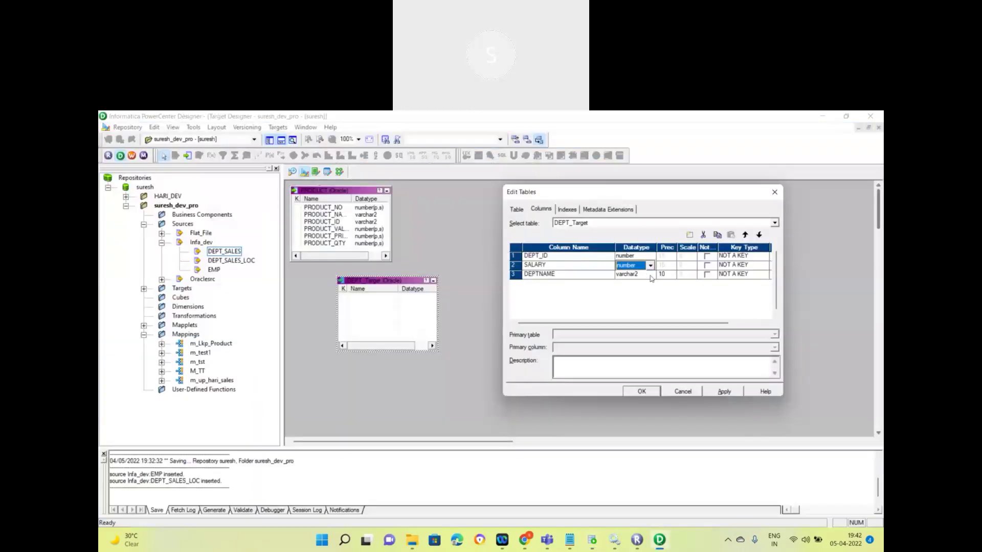
Step: Make DEPTNAME varchar with precision 255, then apply and confirm the column changes
click(650, 276)
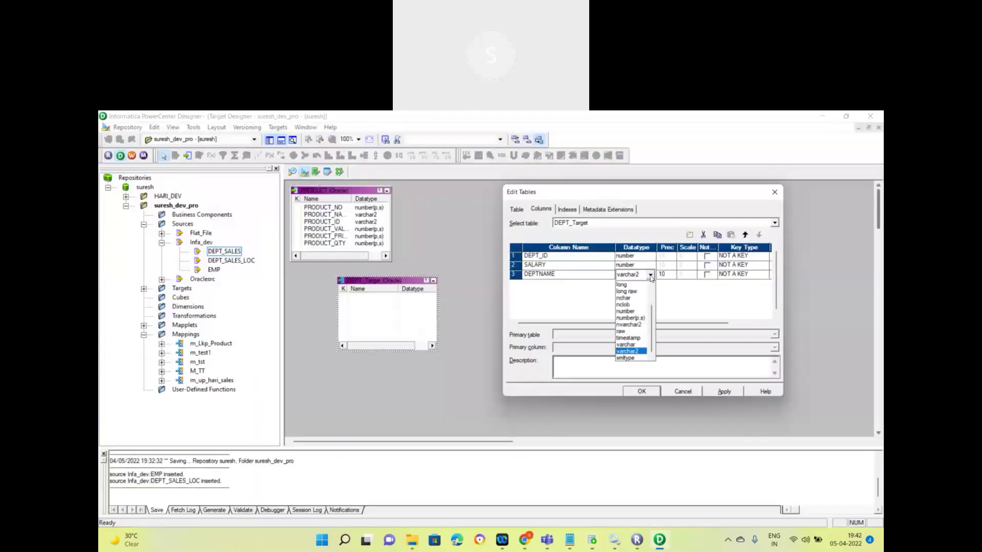
click(636, 346)
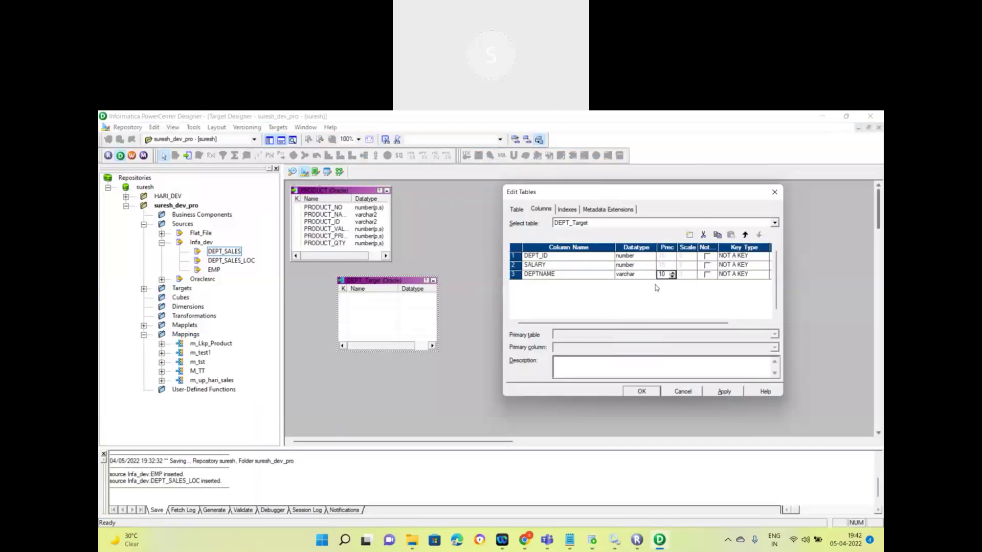
key(BackSpace)
key(BackSpace)
text(255)
key(Tab)
click(726, 395)
click(641, 392)
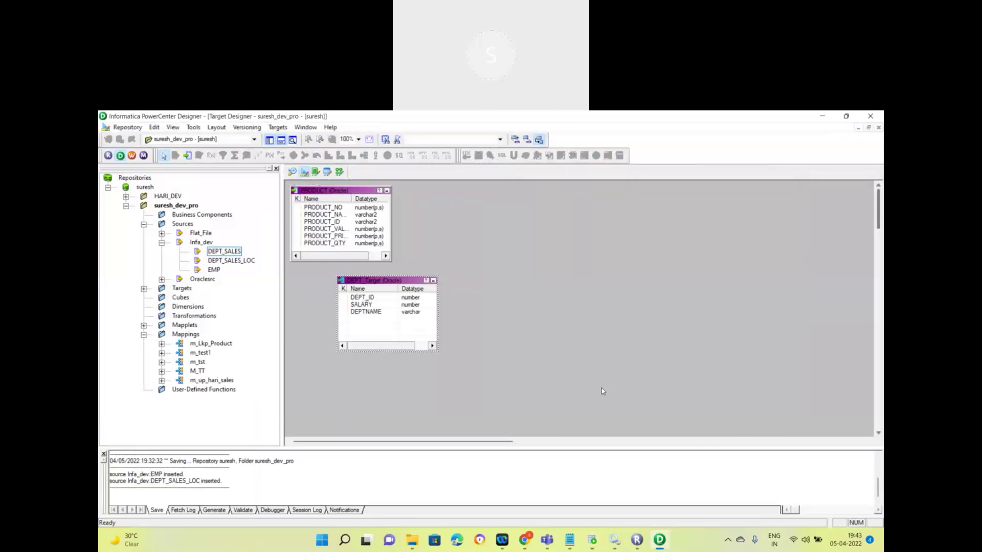
Step: Save the repository, then open Targets > Generate/Execute SQL for the selected DEPT_Target table
key(ctrl+s)
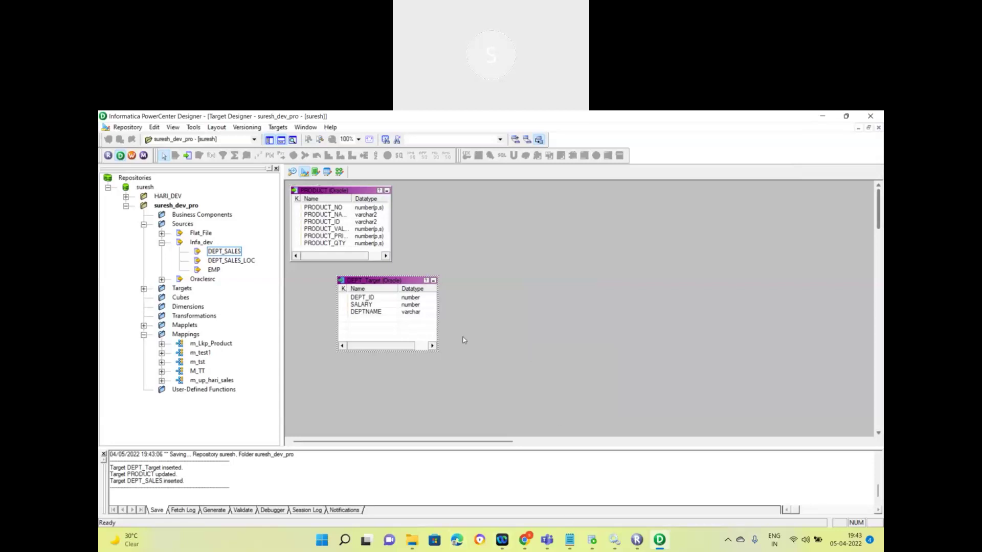
click(360, 305)
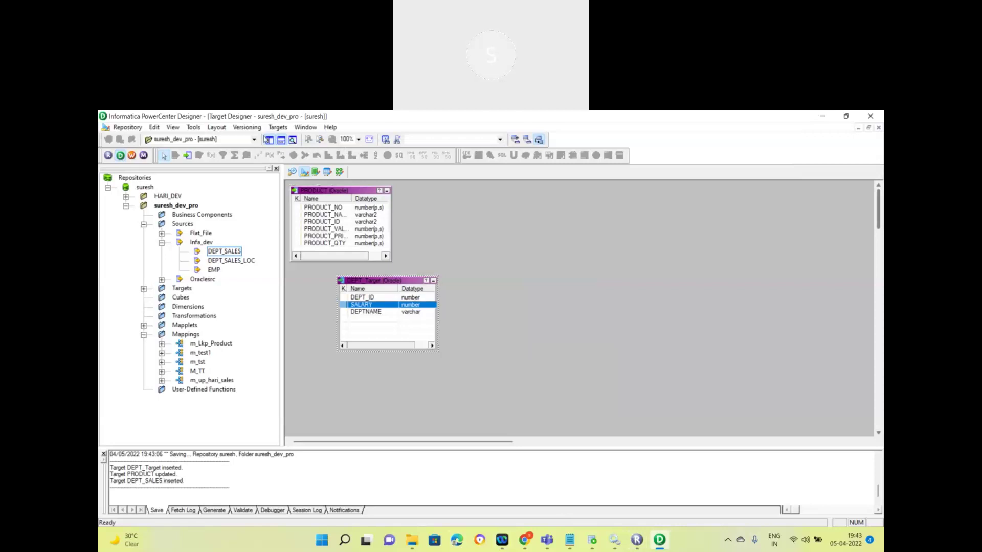
click(277, 127)
click(293, 321)
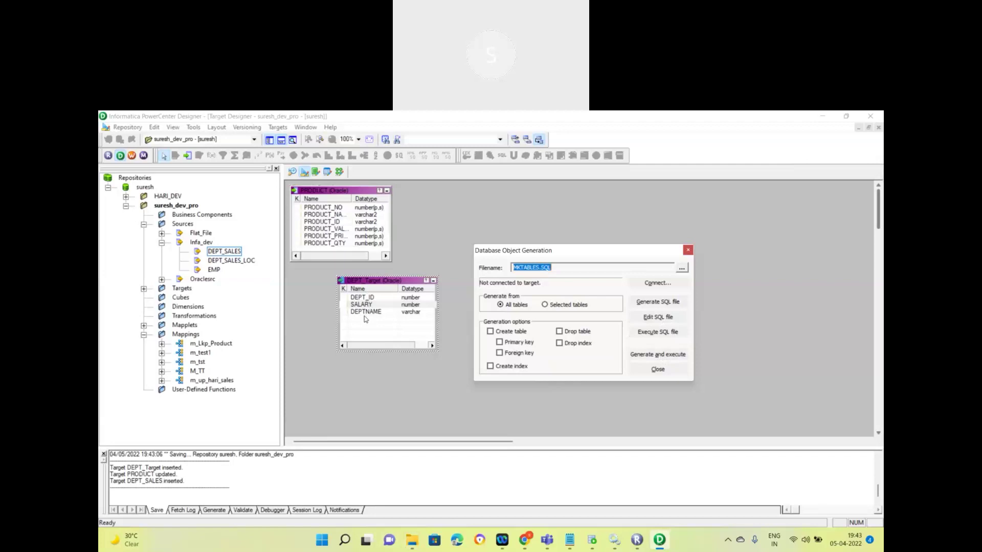
Step: Generate MKTABLES.SQL for the selected tables and run it against Infa_dev using the database login
click(662, 357)
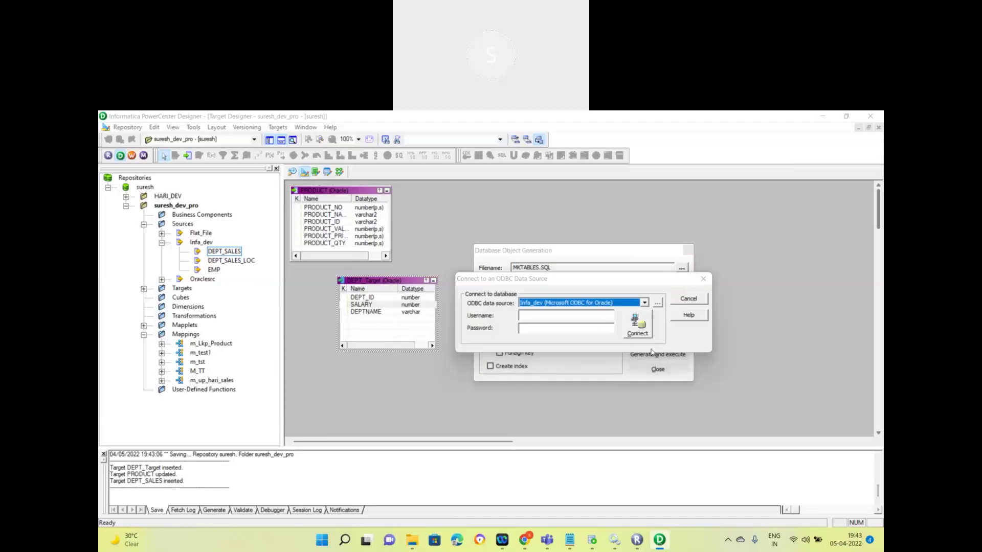
click(697, 299)
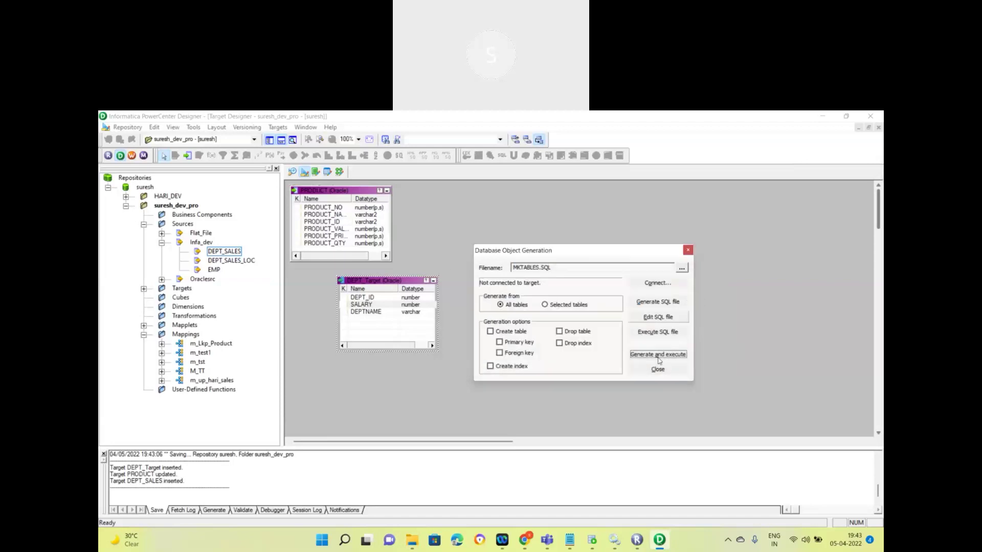
click(545, 305)
click(658, 354)
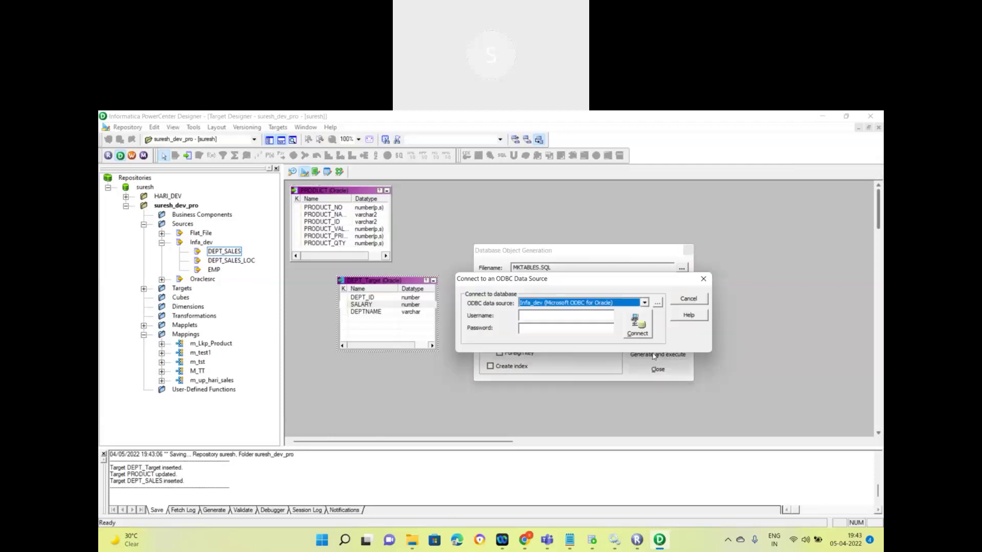
click(527, 318)
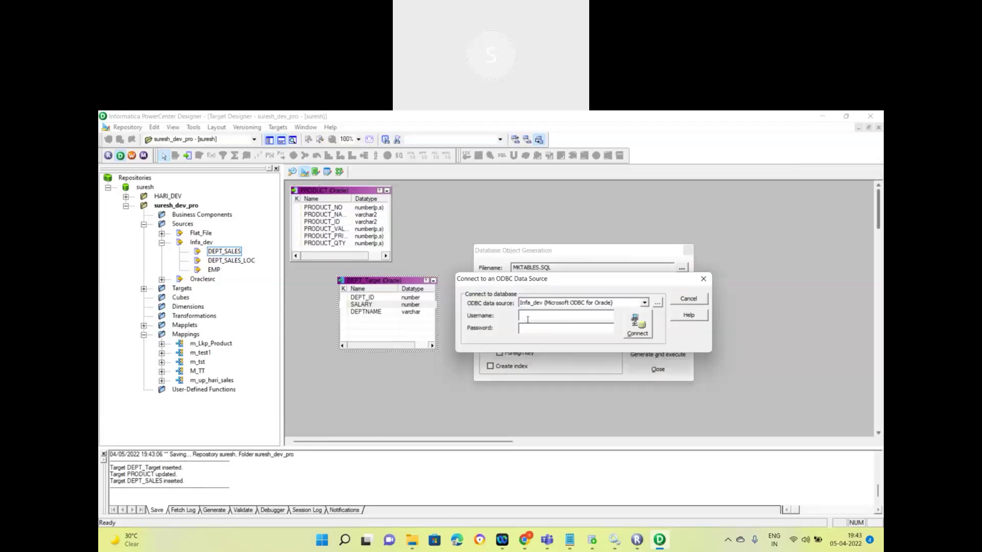
click(640, 333)
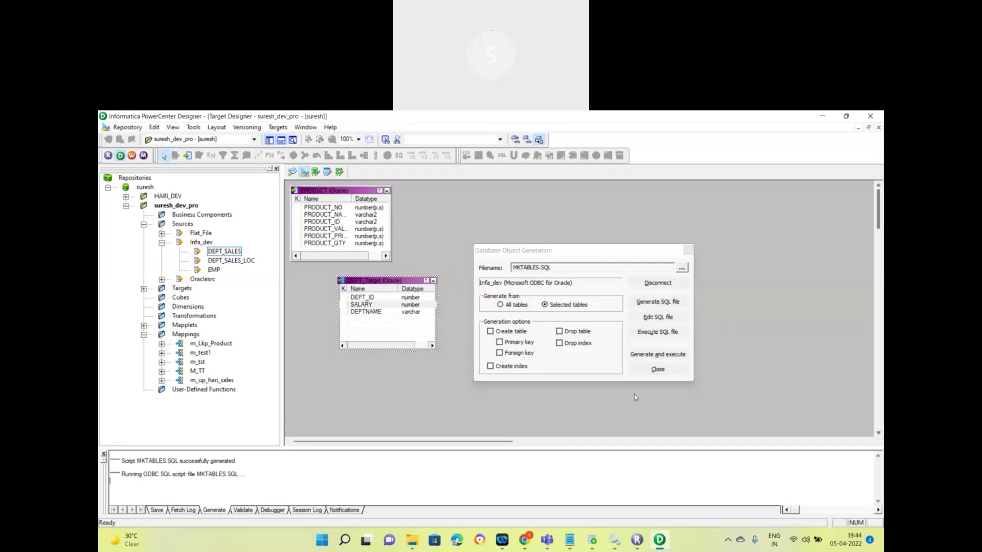
click(180, 480)
triple_click(255, 474)
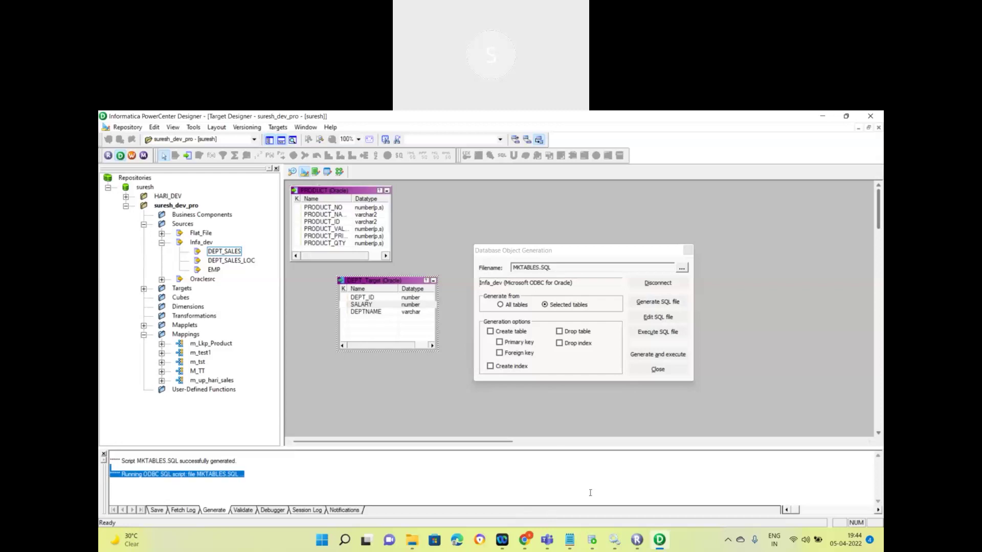
Step: Run select * from DEPT_Target; in SQL Developer's target worksheet, getting ORA-00942 because the table is missing
click(592, 539)
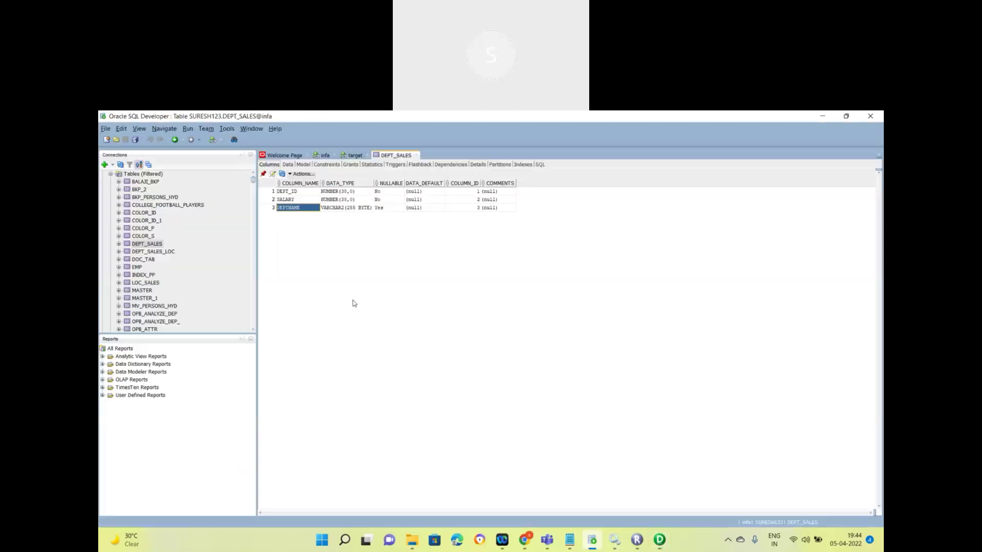
click(354, 156)
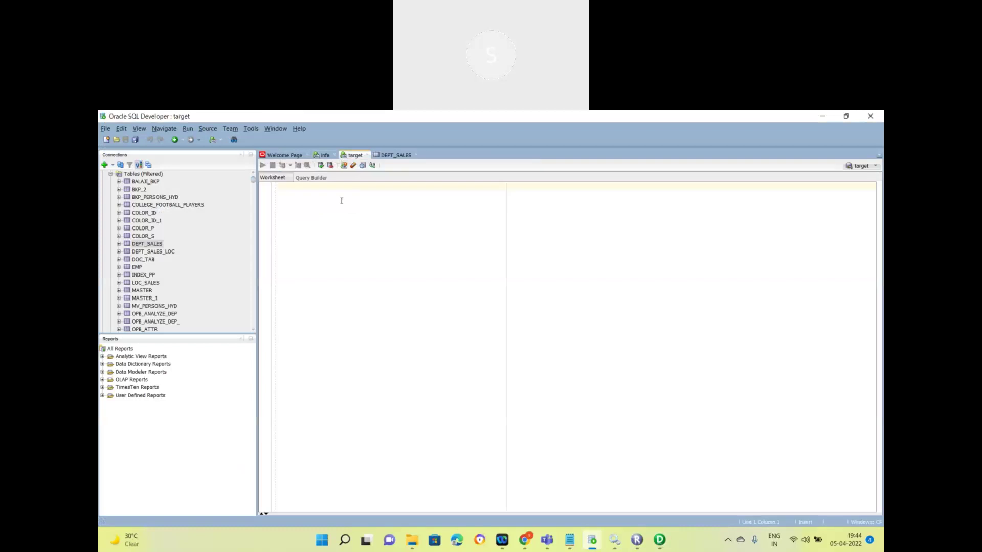
text(select * from)
key(alt+Tab)
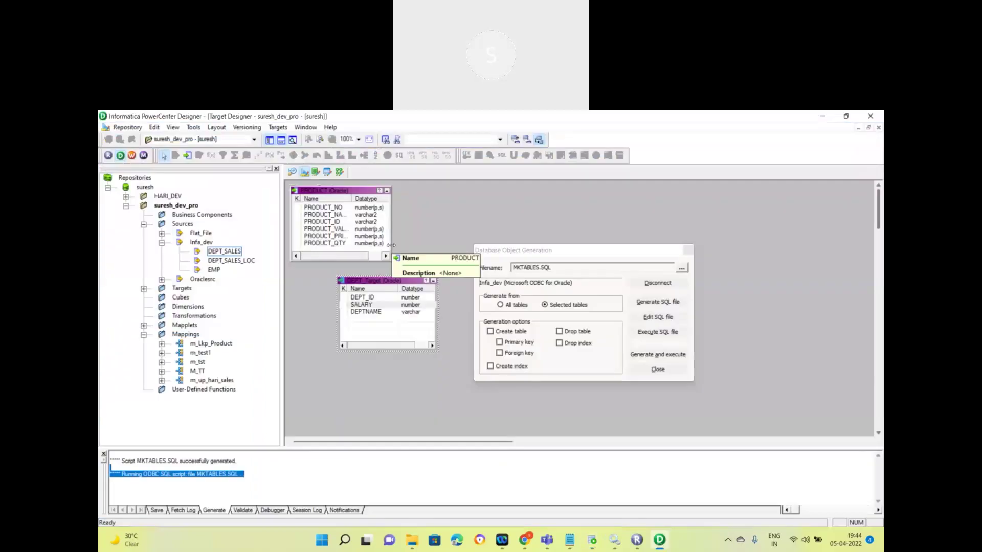
key(alt+Tab)
text(DEPT_)
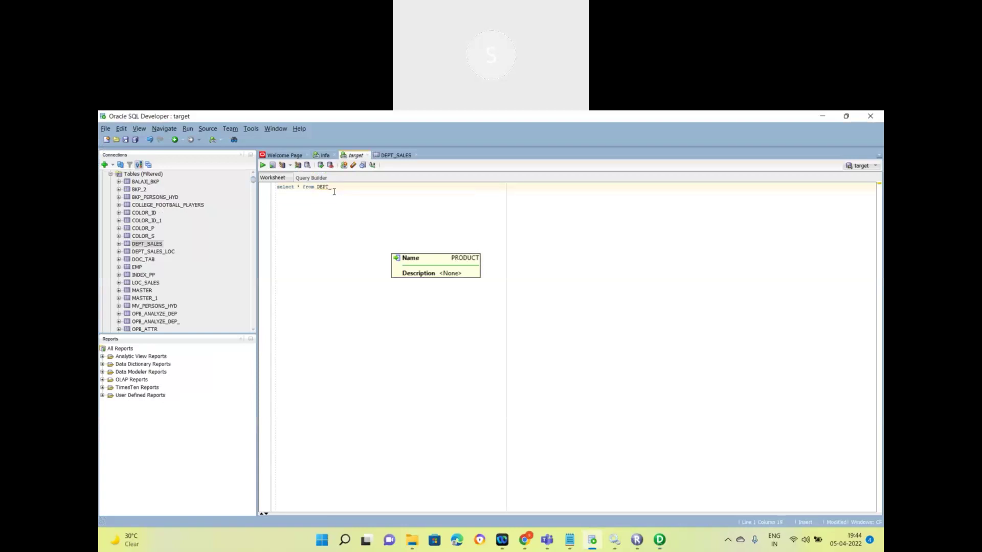
text(SALget)
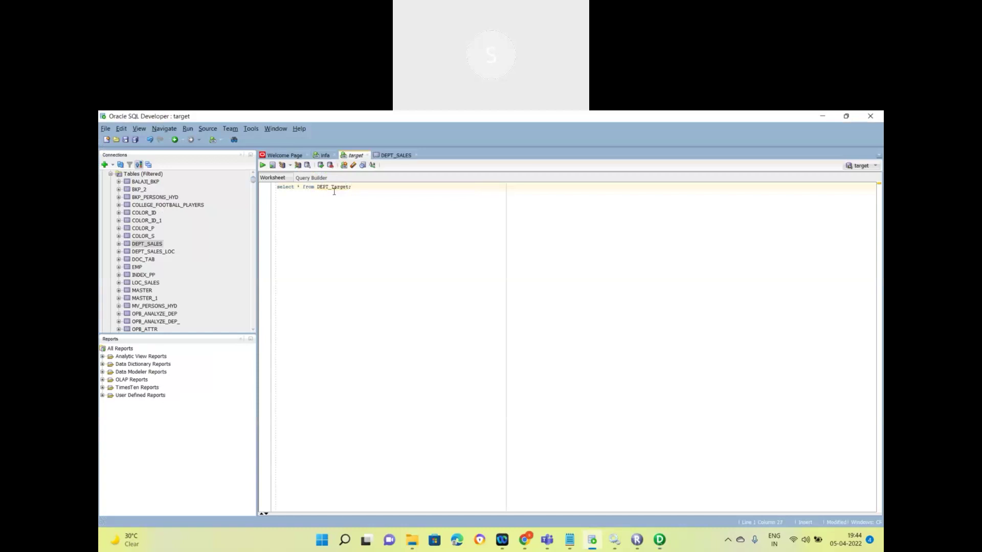
text(;)
key(ctrl+a)
key(ctrl+Return)
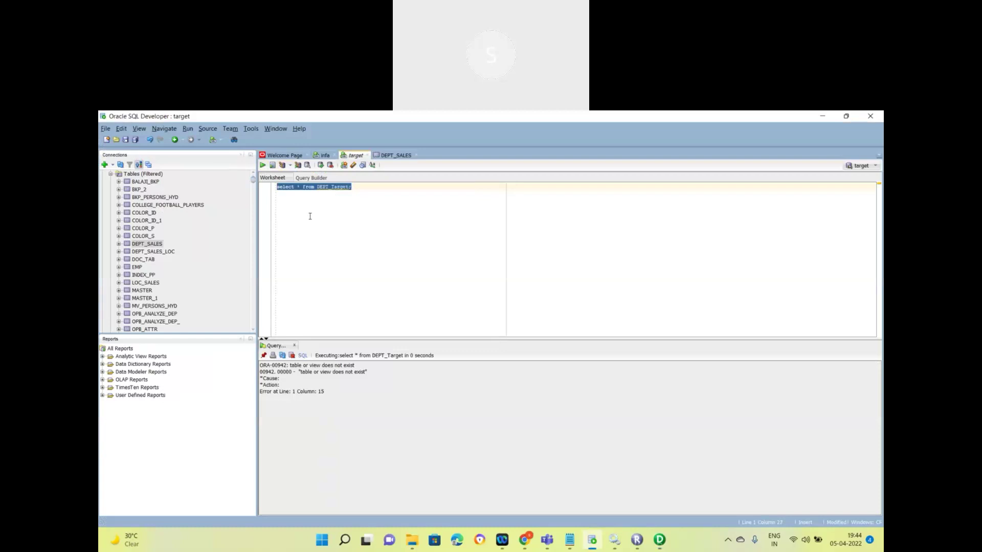
click(659, 539)
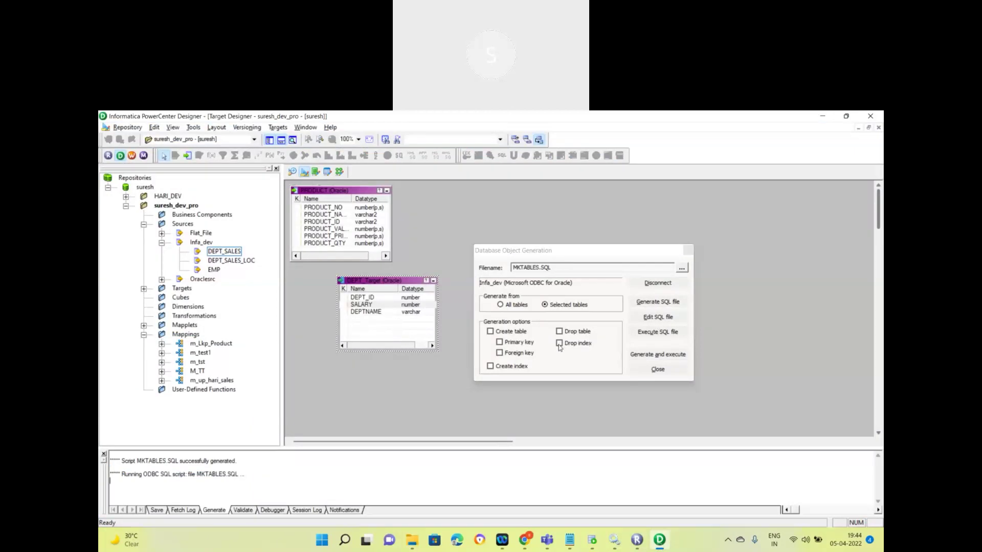
Step: Enable Create table and leave out primary key creation in the generation options
click(491, 332)
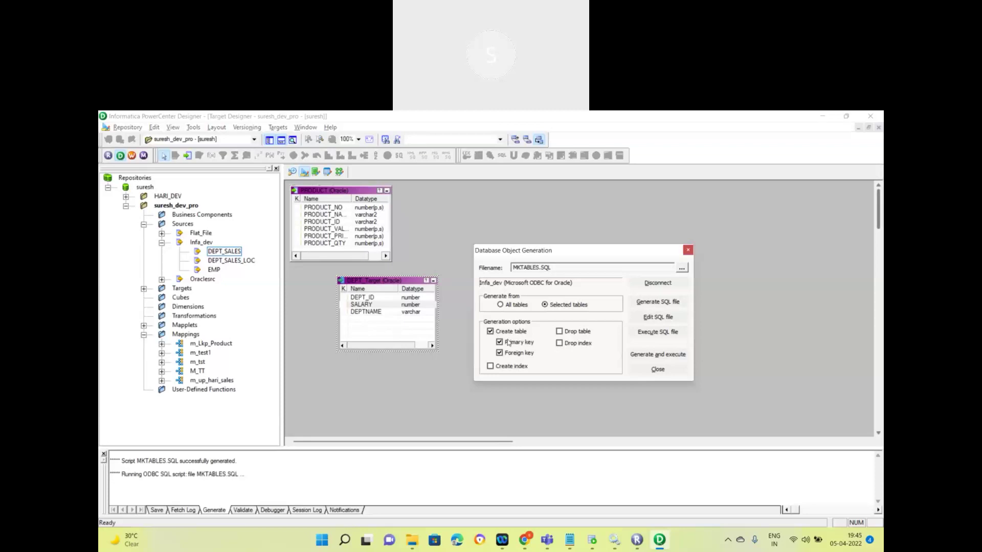
click(505, 342)
click(658, 370)
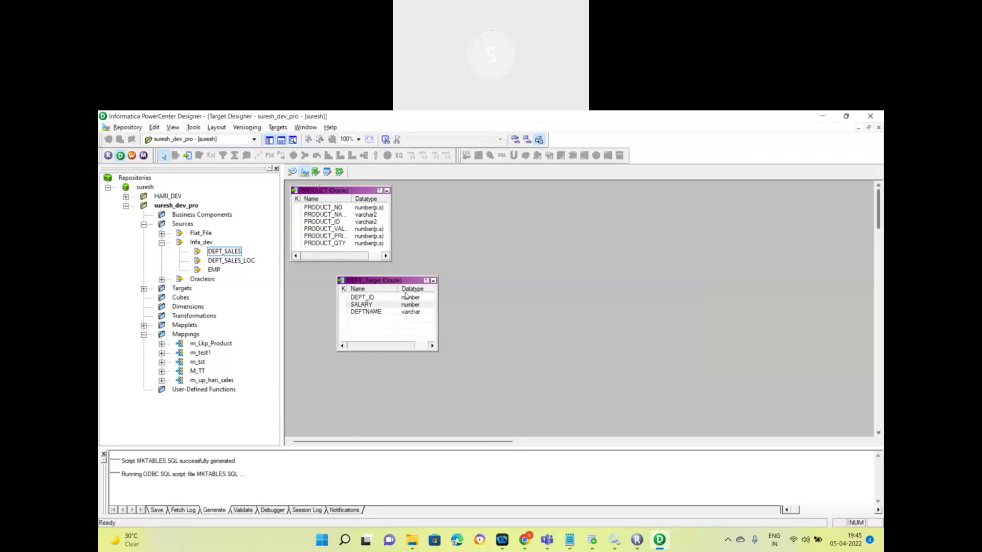
Step: Rerun Generate/Execute SQL for DEPT_Target with Create table, declining the overwrite and disconnecting
click(363, 305)
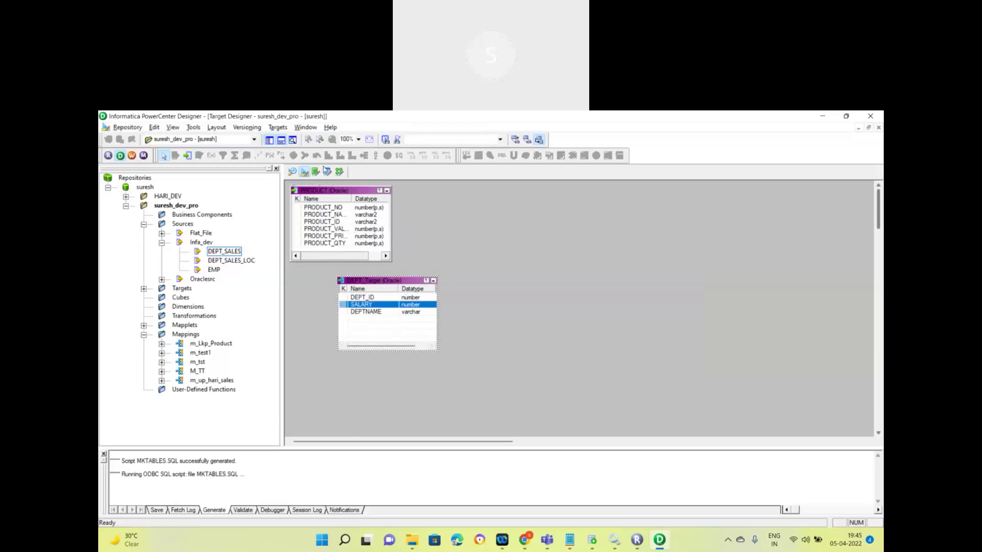
click(278, 128)
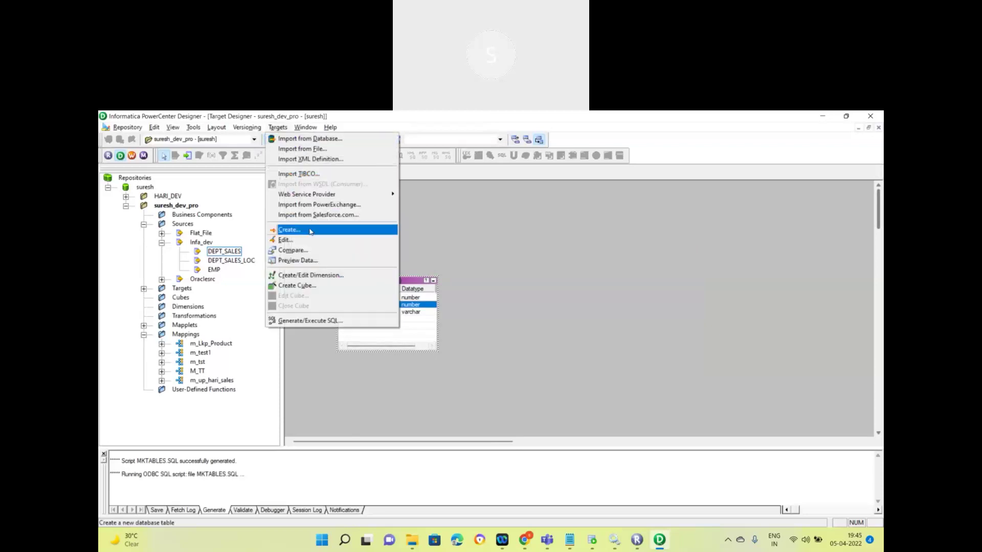
click(327, 321)
click(498, 332)
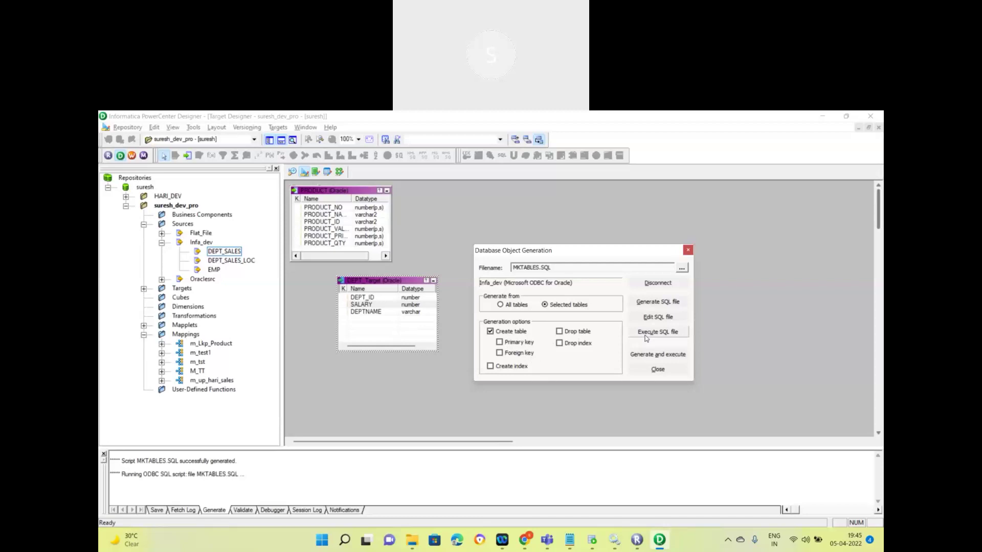
click(657, 357)
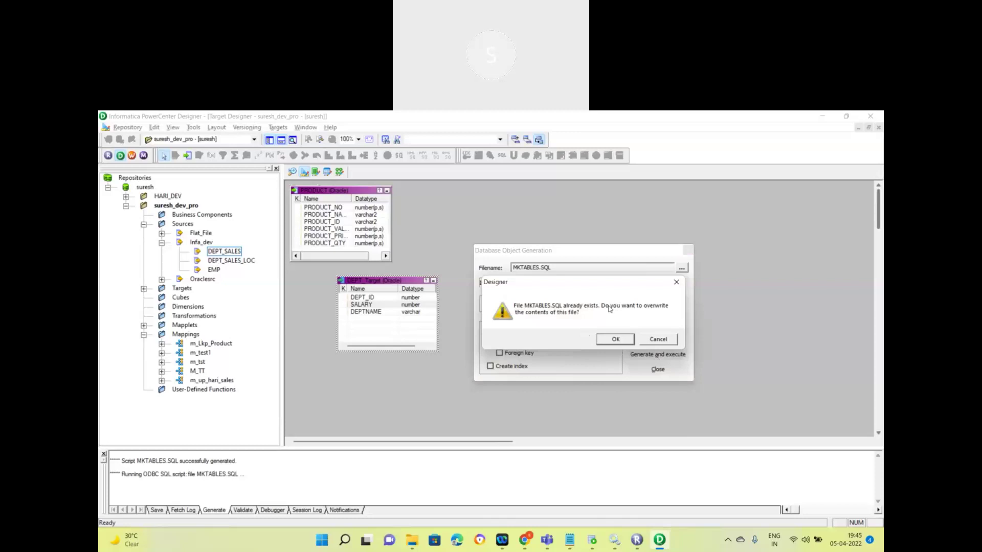
click(660, 340)
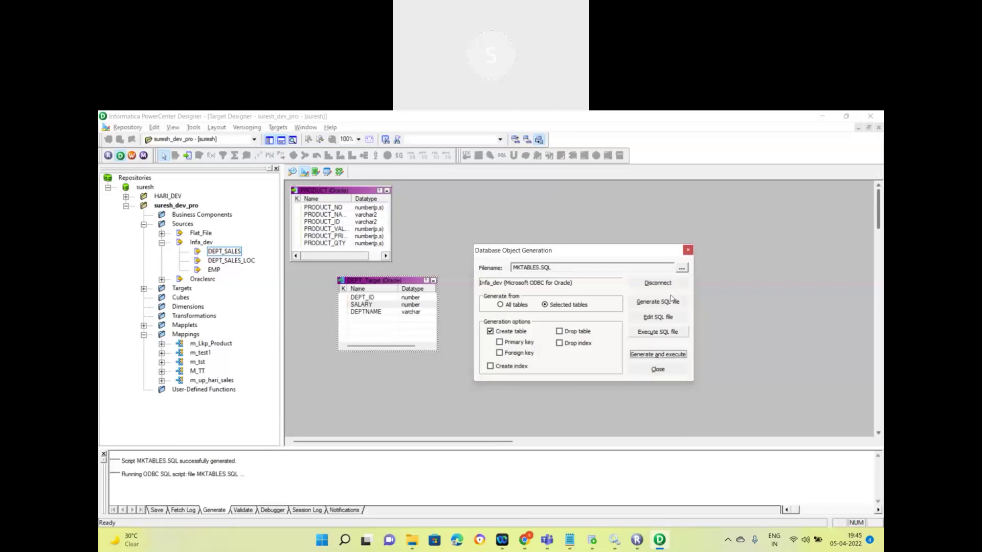
click(657, 282)
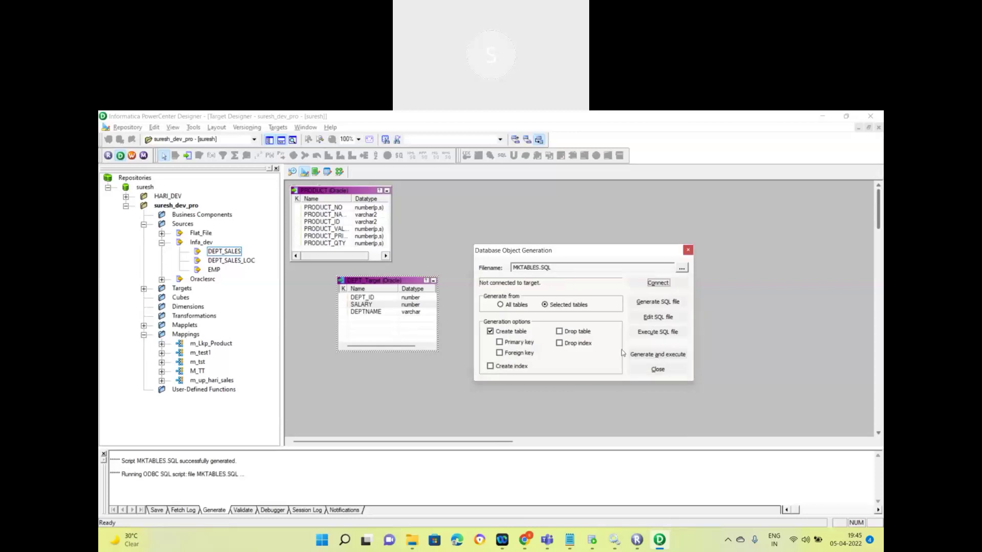
Step: Create DEPT_Target through the Target ODBC source, overwriting MKTABLES.SQL, then query it in SQL Developer
click(658, 356)
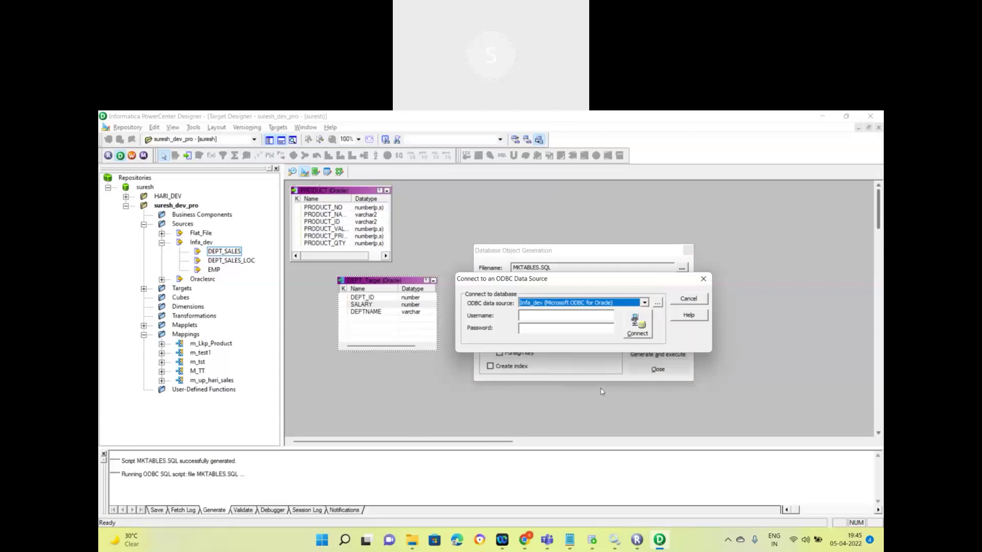
click(578, 314)
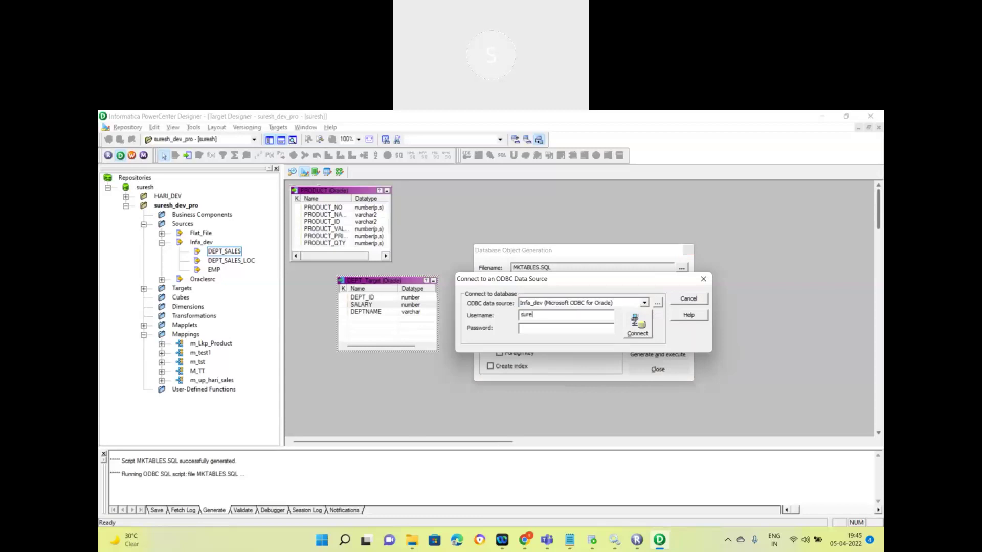
click(644, 303)
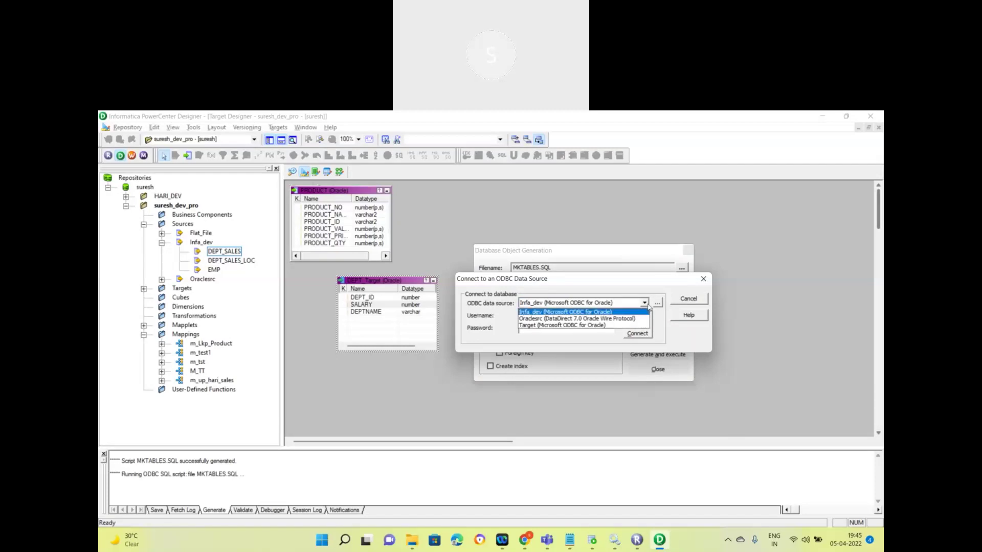
click(608, 326)
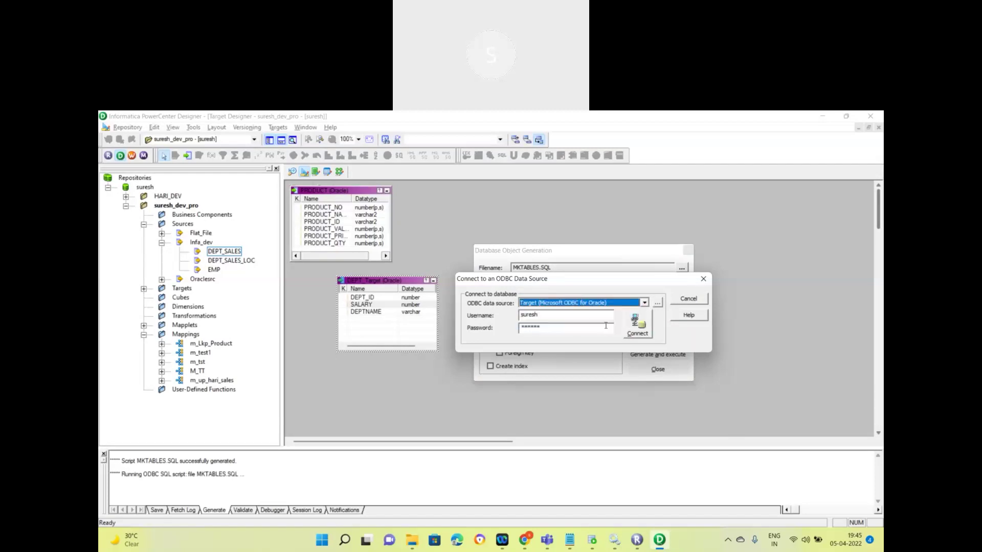
click(636, 327)
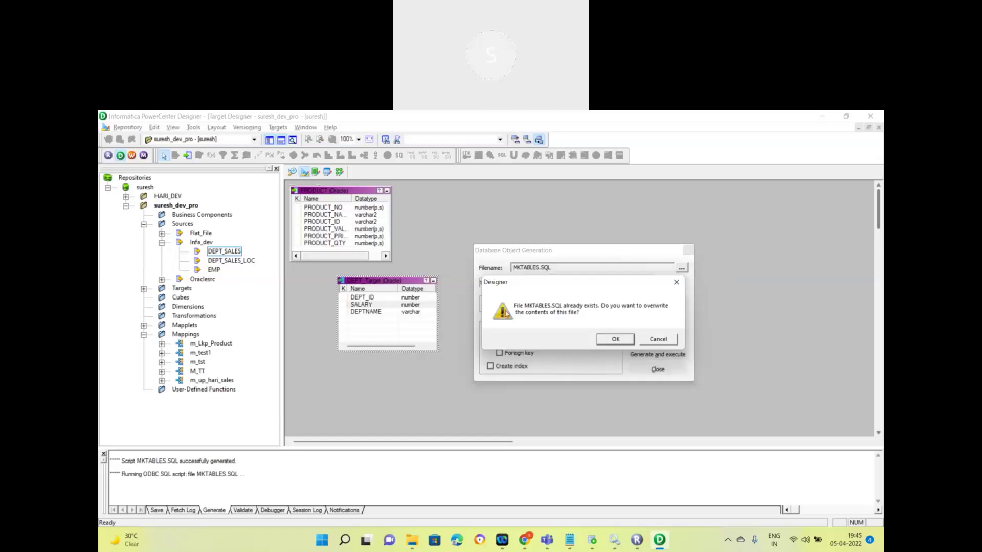
click(616, 339)
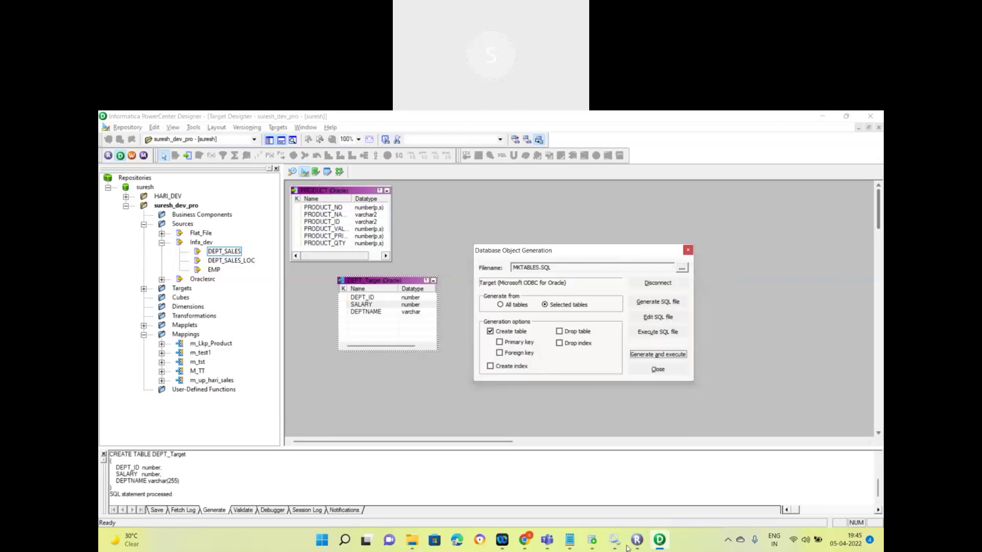
click(591, 539)
click(262, 164)
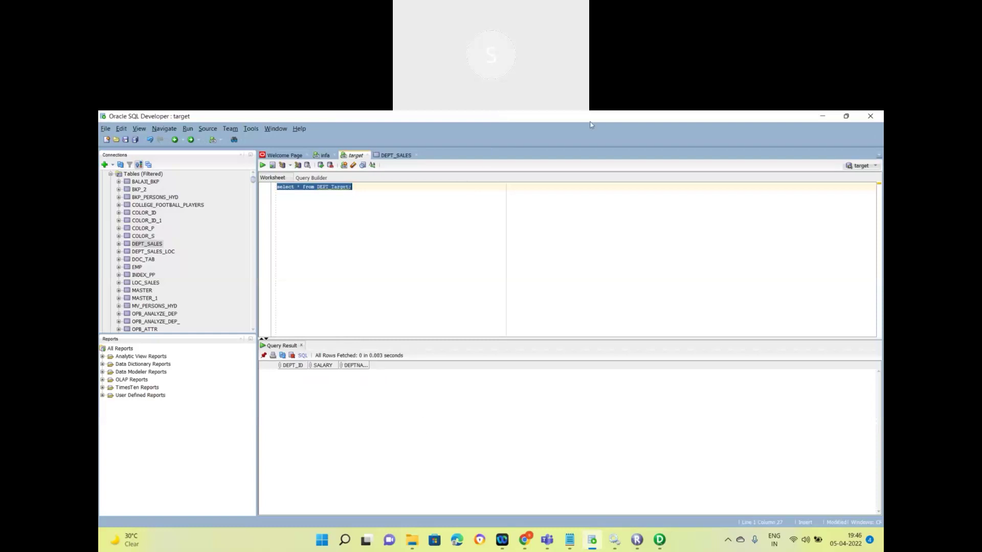
Step: Leave the empty DEPT_Target query result and return to PowerCenter Designer
click(467, 118)
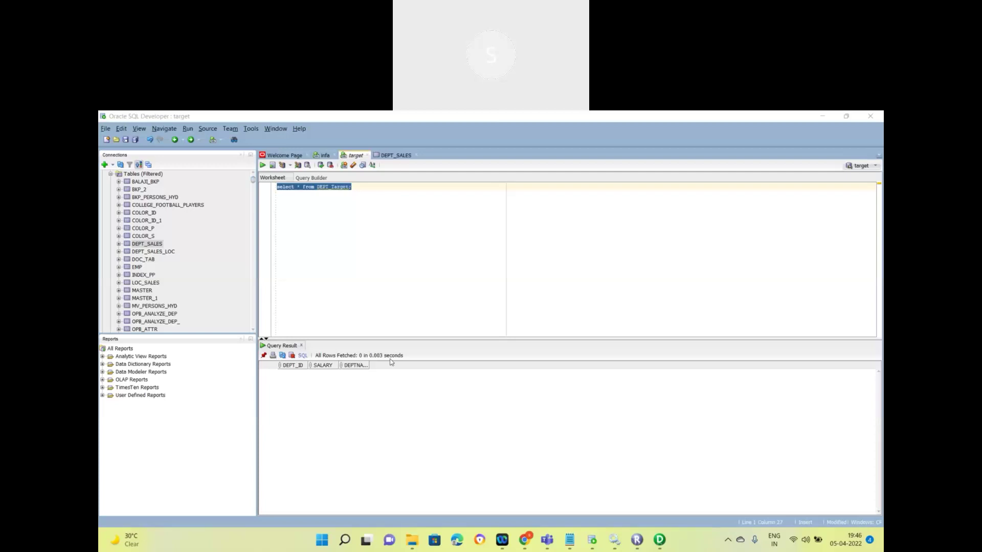
click(659, 540)
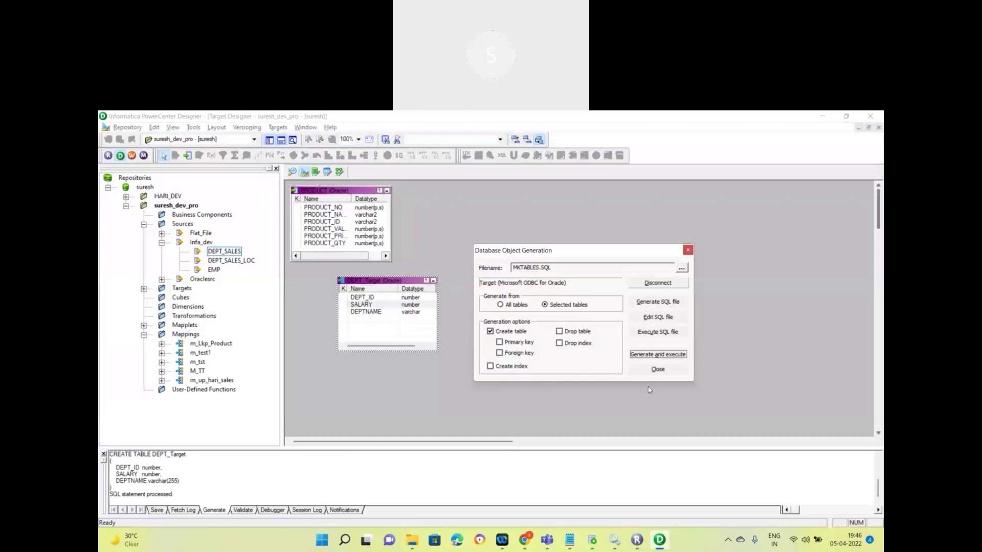
Step: Close the generation dialog and clear all tables from the target workspace
click(657, 369)
right_click(460, 220)
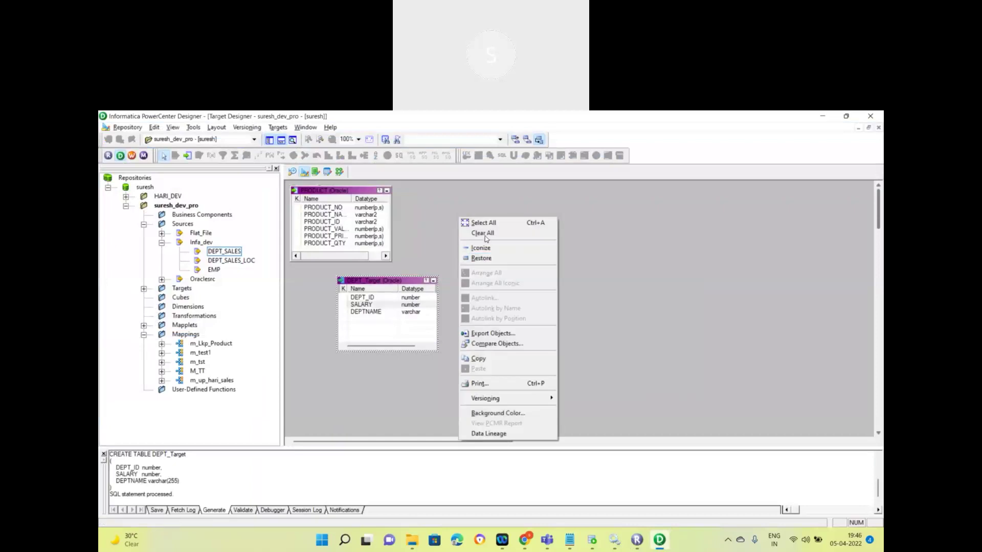
click(485, 237)
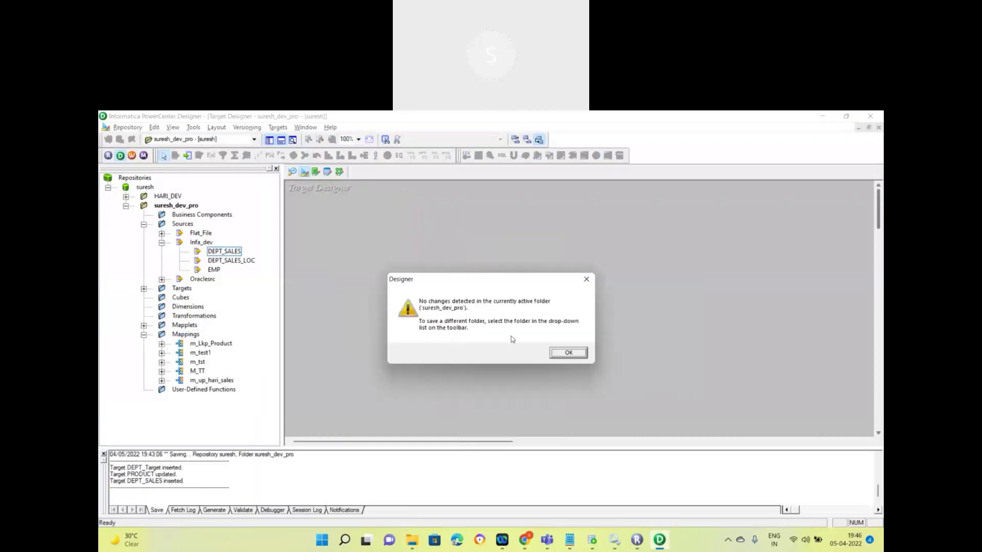
click(562, 353)
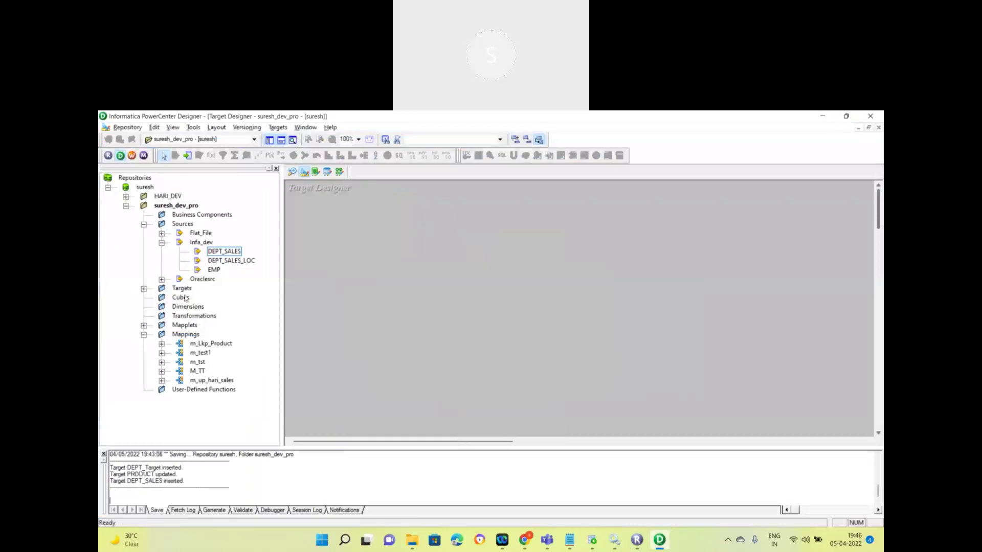
Step: Open DEPT_Target from the Targets folder in the workspace, then switch to Mapping Designer
click(162, 243)
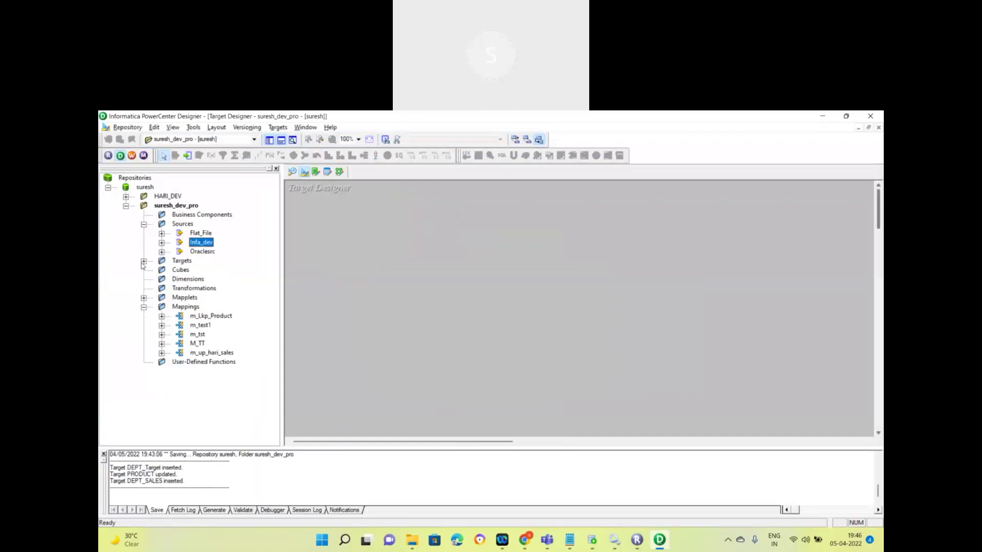
click(144, 262)
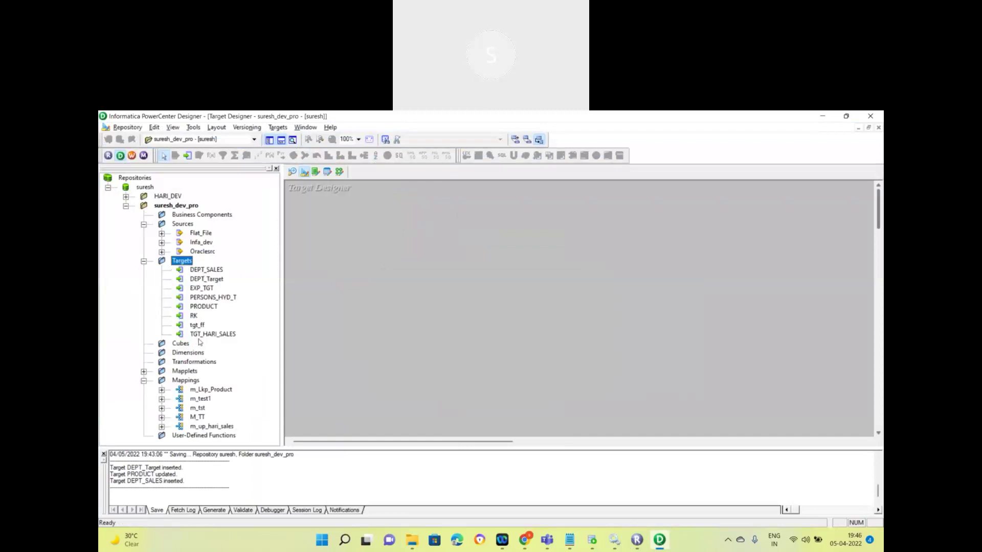
click(207, 280)
right_click(207, 281)
click(231, 312)
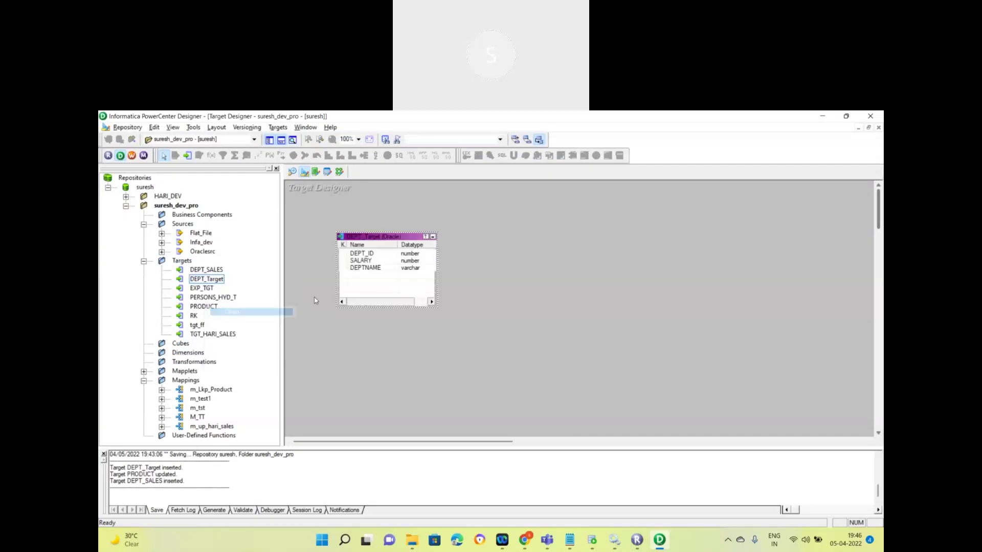
click(339, 171)
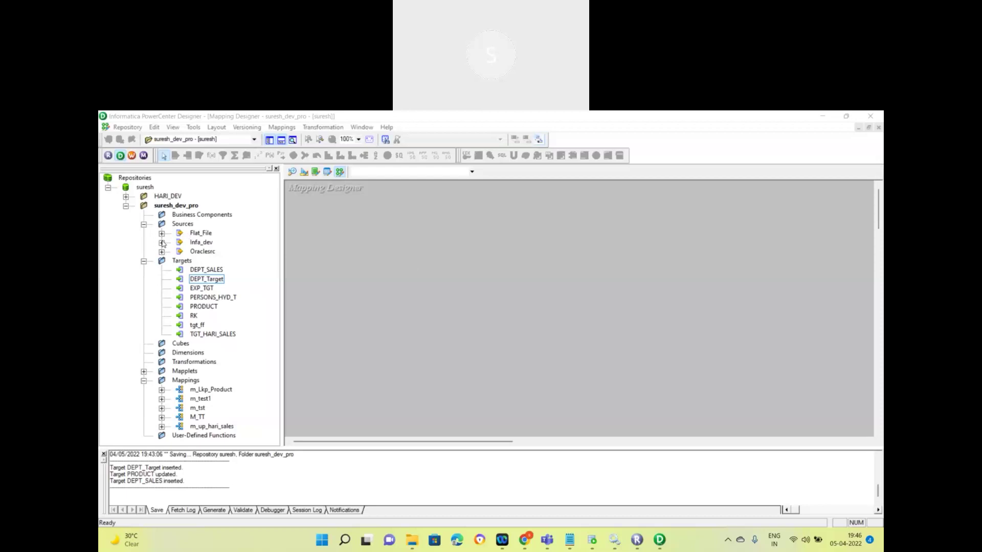
Step: Start a new mapping from the DEPT_SALES source under Infa_dev
click(162, 242)
click(230, 253)
right_click(229, 253)
click(263, 298)
Step: Replace the default NEWMAPPING12 name with m_Dept_Target
click(427, 329)
drag(440, 326, 289, 328)
key(BackSpace)
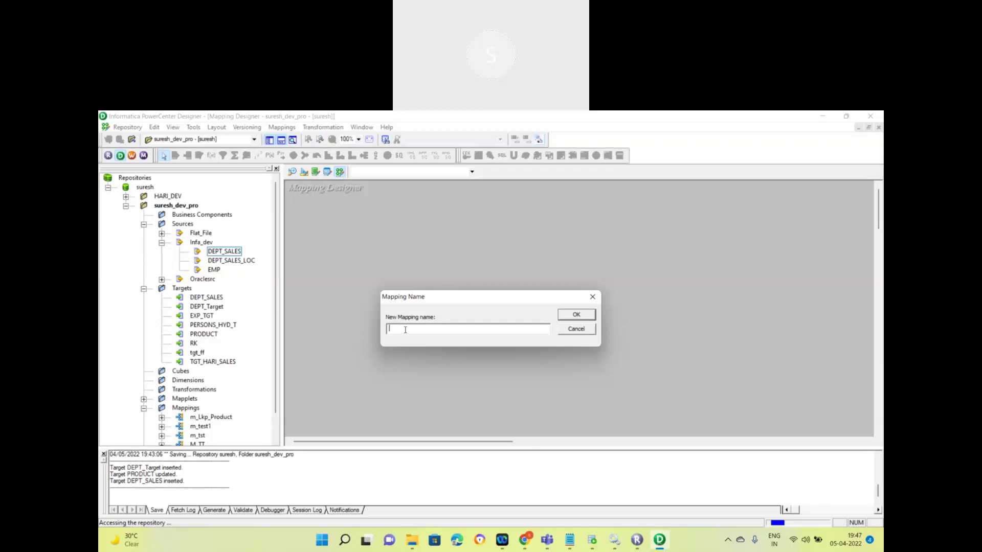
text(m_Dept_Tgaget)
key(BackSpace)
key(BackSpace)
key(BackSpace)
key(BackSpace)
key(BackSpace)
text(arget)
key(Left)
Step: Create the m_Dept_Target mapping and place DEPT_SALES to the left of SQ_DEPT_SALES
click(566, 317)
drag(439, 289, 543, 276)
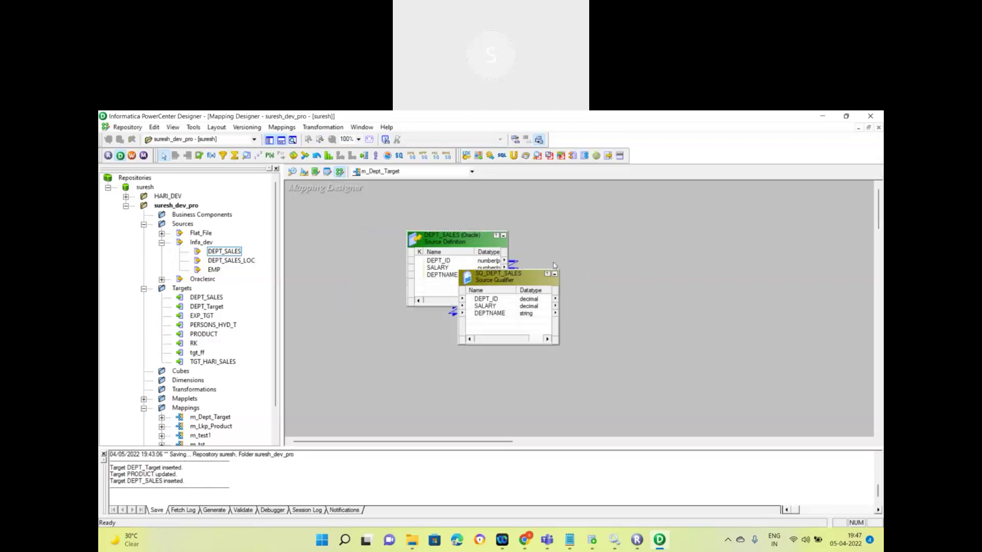
click(418, 251)
drag(418, 252, 418, 252)
right_click(620, 250)
key(Escape)
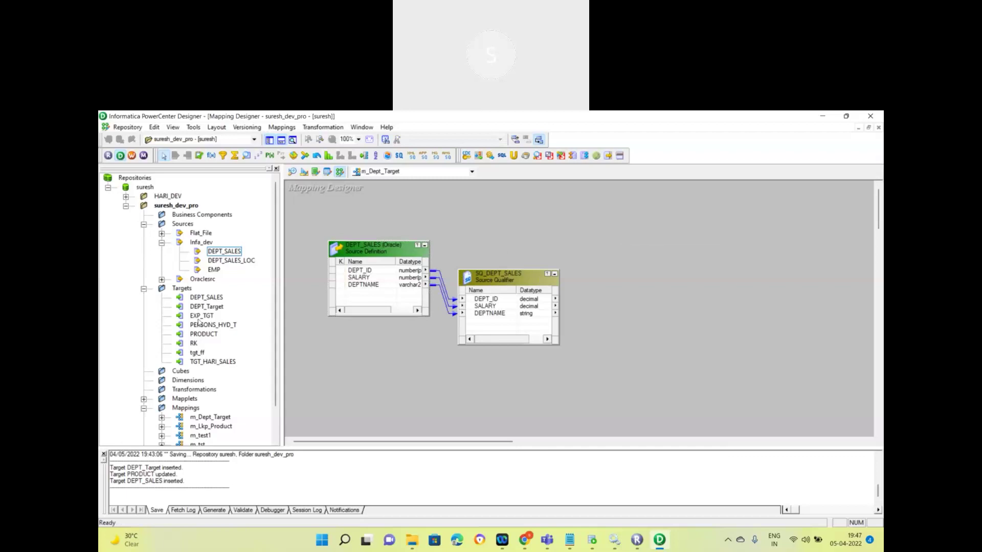
Step: Add DEPT_Target and link all three SQ_DEPT_SALES ports to it
drag(204, 308, 750, 271)
click(484, 299)
right_click(485, 300)
click(496, 304)
drag(479, 305, 734, 290)
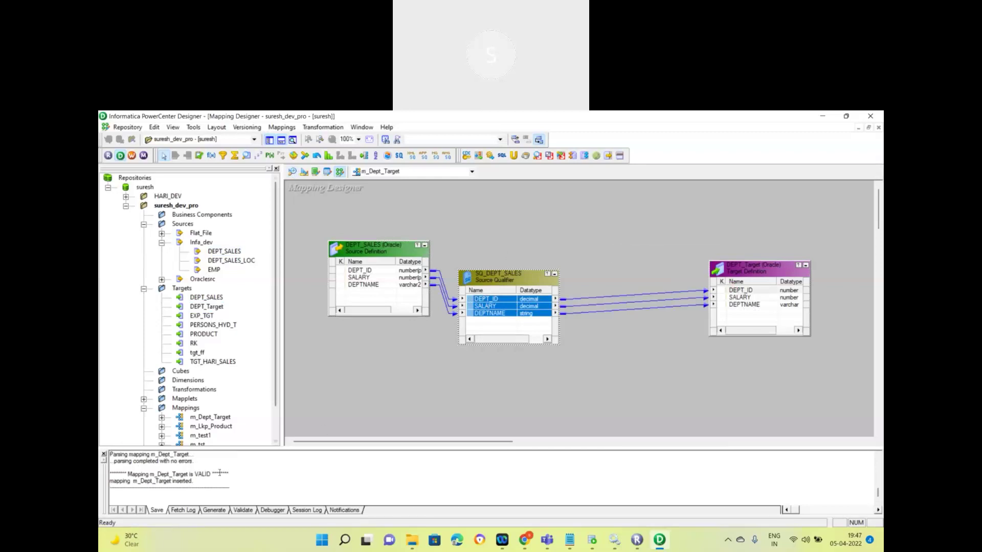
drag(129, 475, 208, 480)
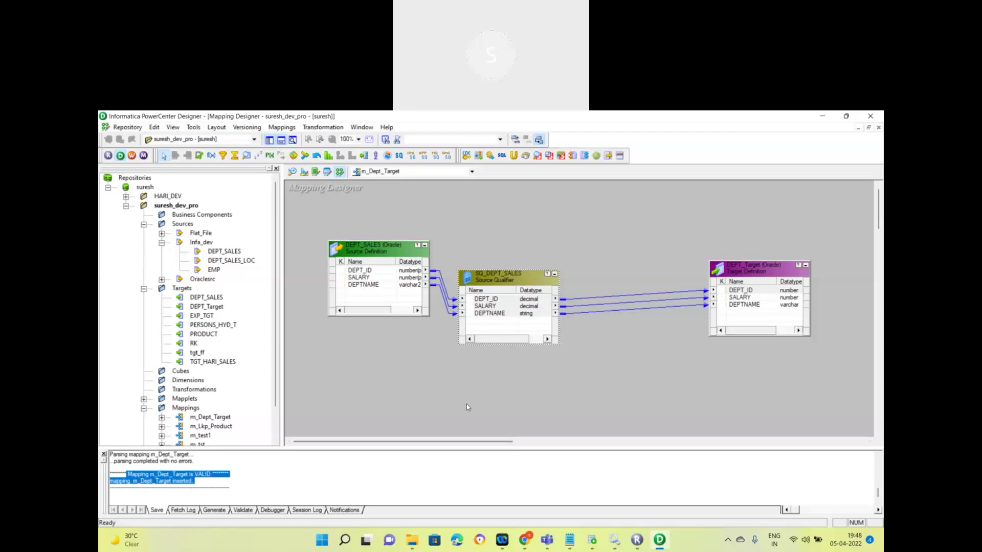
Step: Arrange the m_Dept_Target objects in a row and save the repository
click(144, 288)
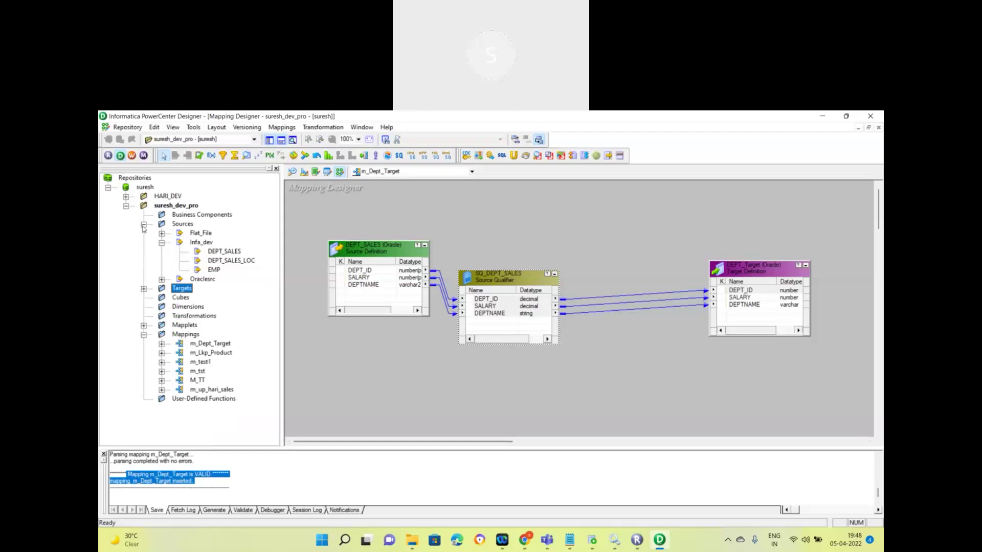
click(144, 225)
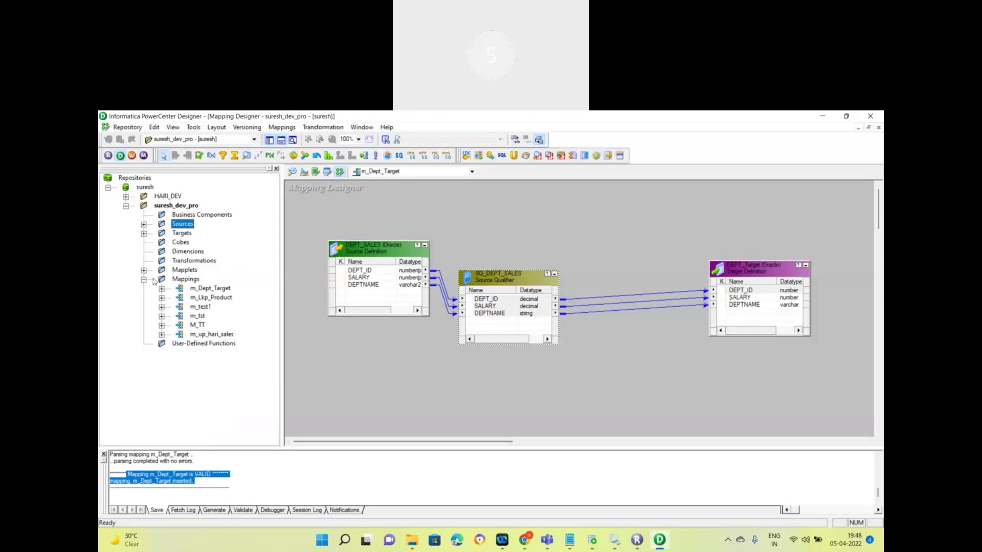
click(205, 289)
right_click(570, 221)
click(593, 272)
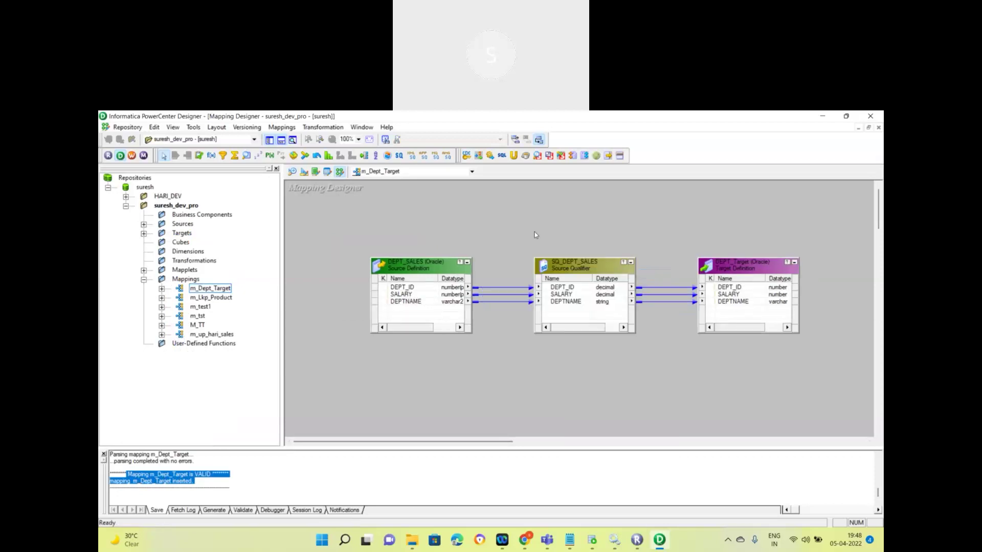
key(ctrl+s)
click(563, 353)
Step: Validate m_Dept_Target with Mappings > Validate, confirming it is VALID
click(282, 127)
click(292, 191)
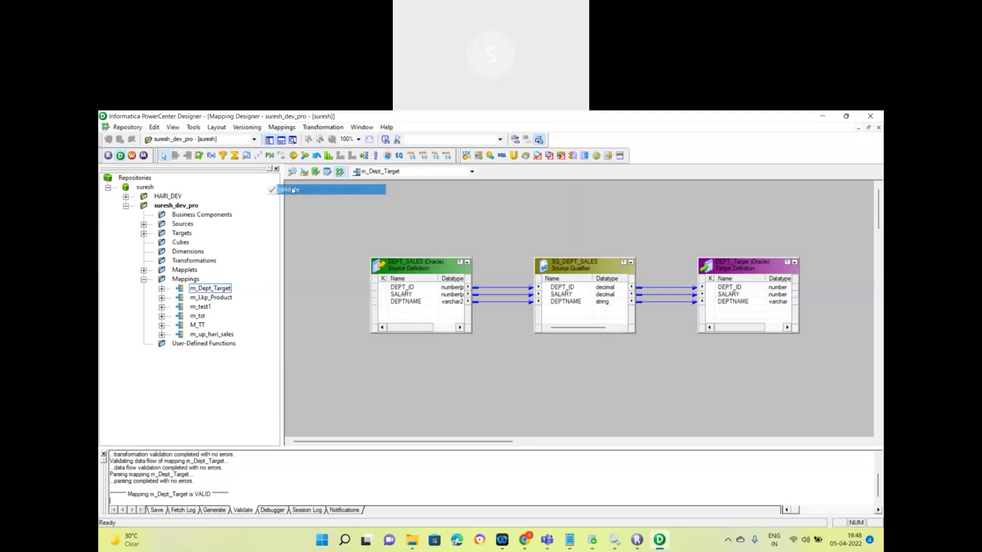
click(281, 128)
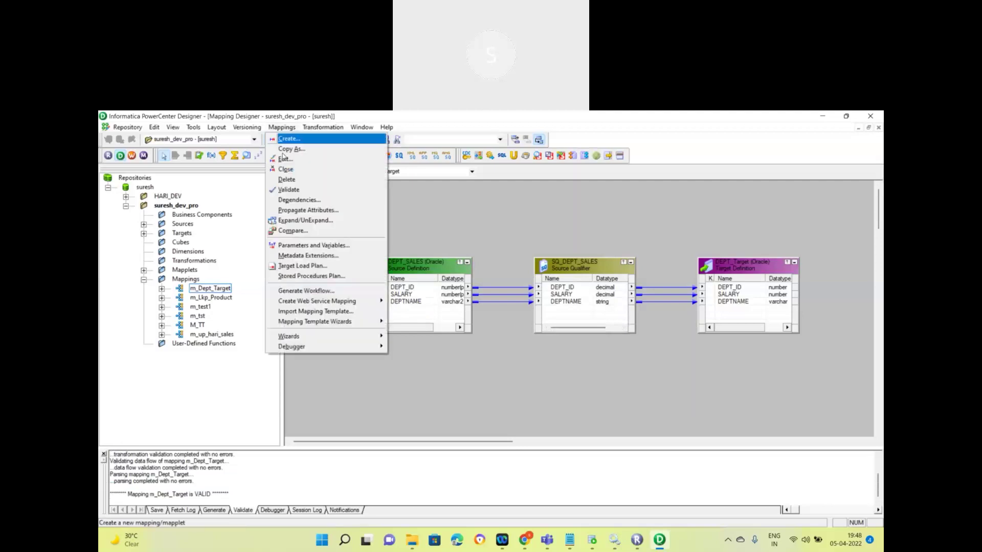
click(294, 193)
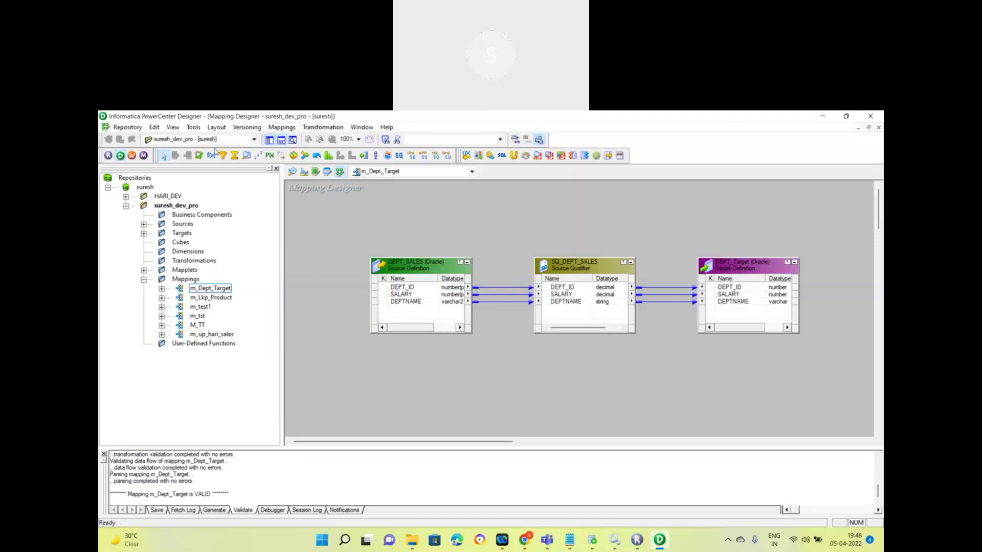
Step: Launch Workflow Manager and open the repository folder showing WF_UP_HARI_SALES in a maximized window
click(133, 156)
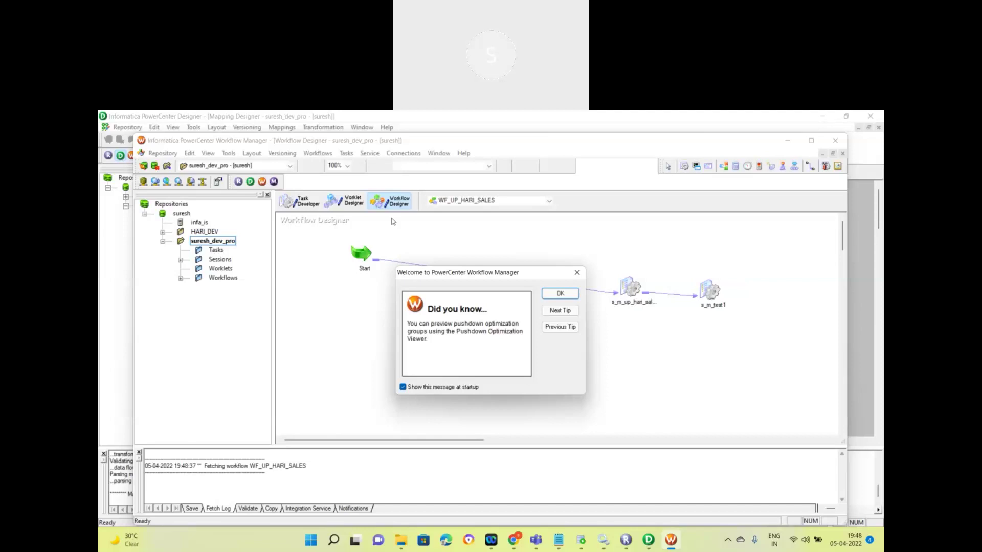
click(558, 295)
click(180, 278)
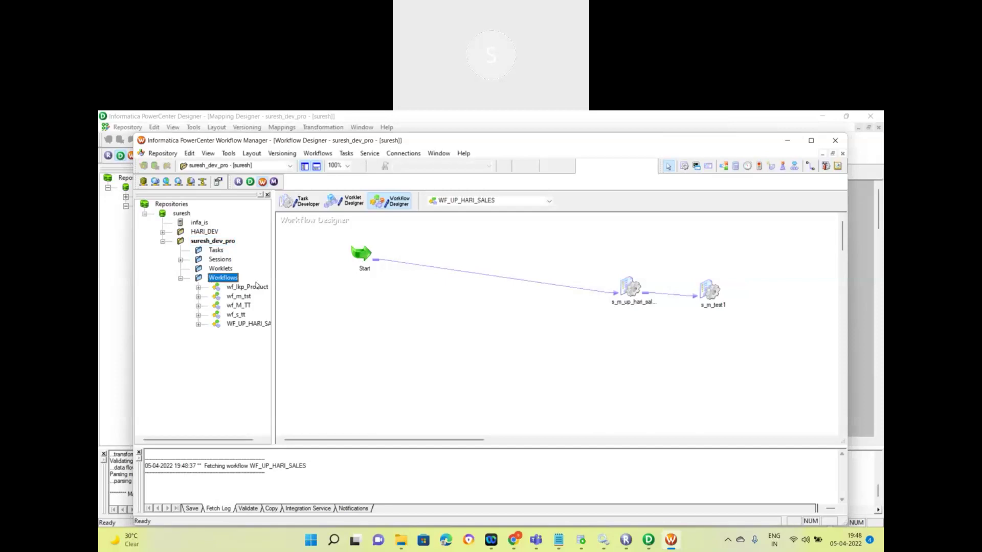
right_click(217, 243)
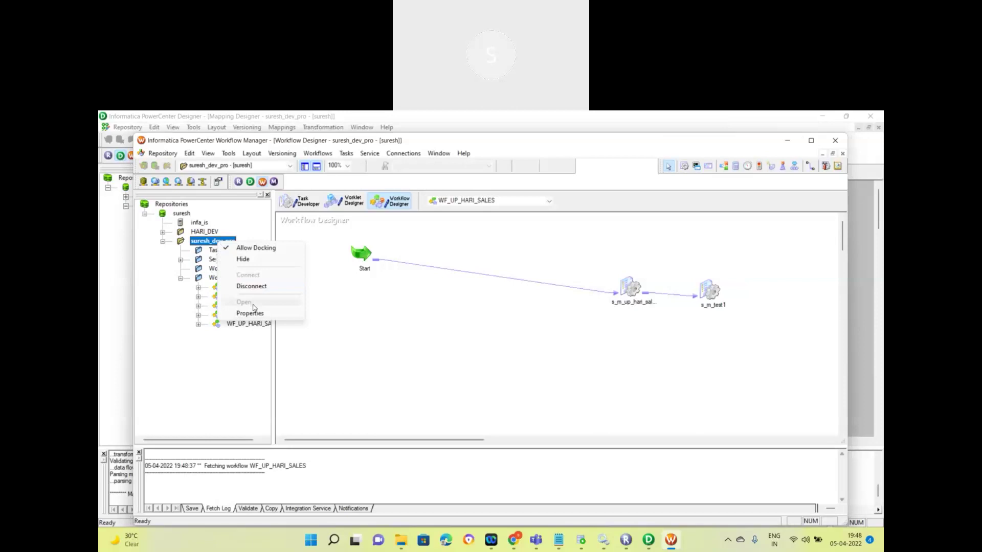
click(734, 248)
click(811, 141)
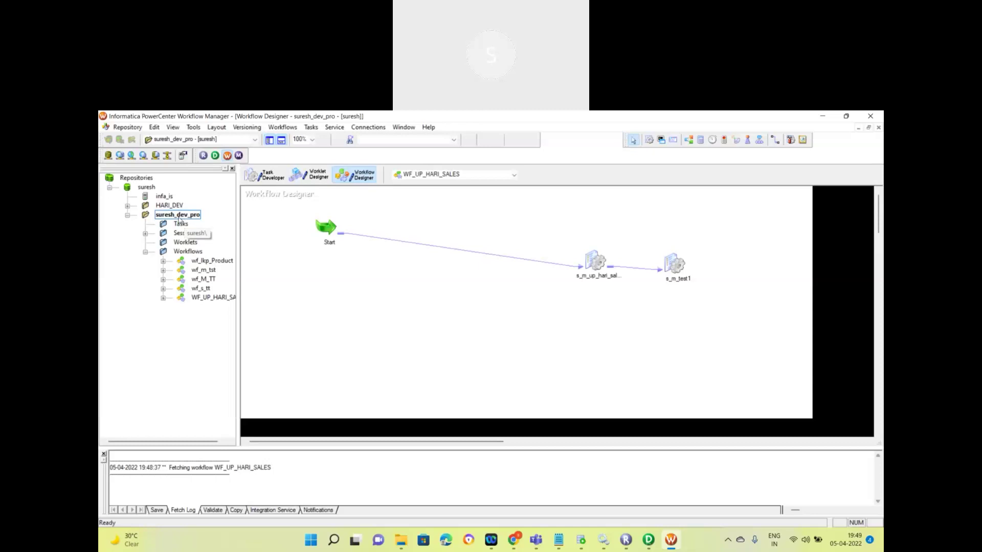
Step: Create a new workflow, renaming NEWWORKFLOW40 to wf_s_m_Dept_Target
click(282, 127)
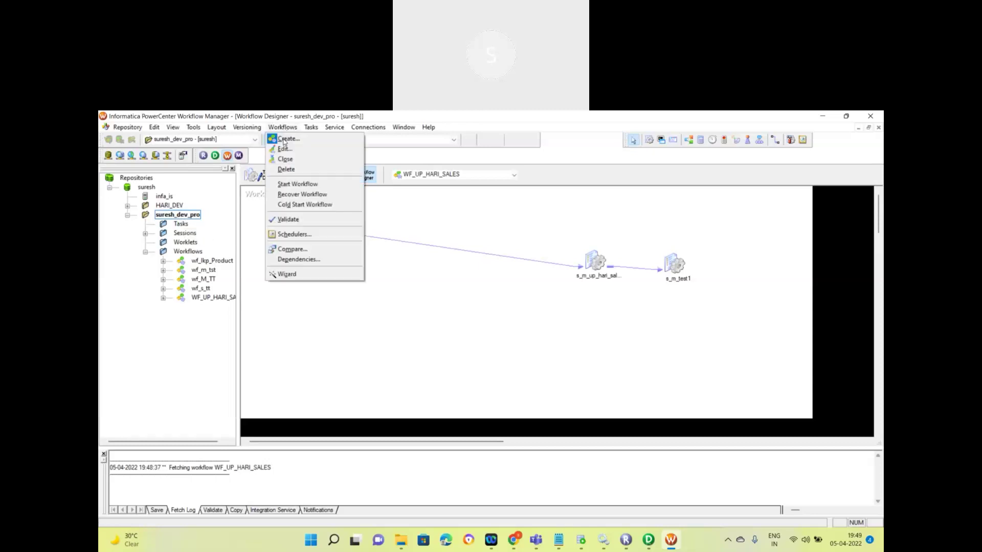
click(284, 139)
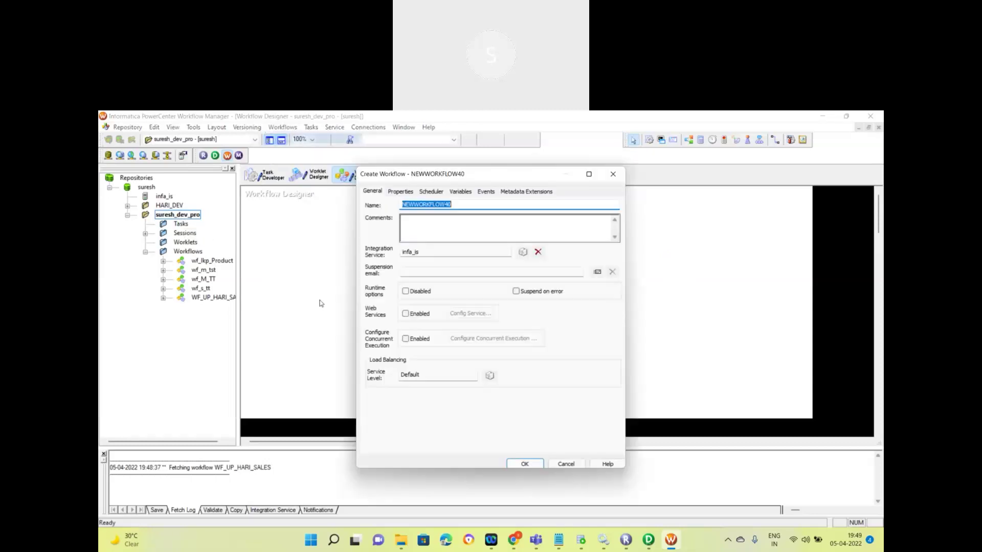
click(441, 205)
key(ctrl+a)
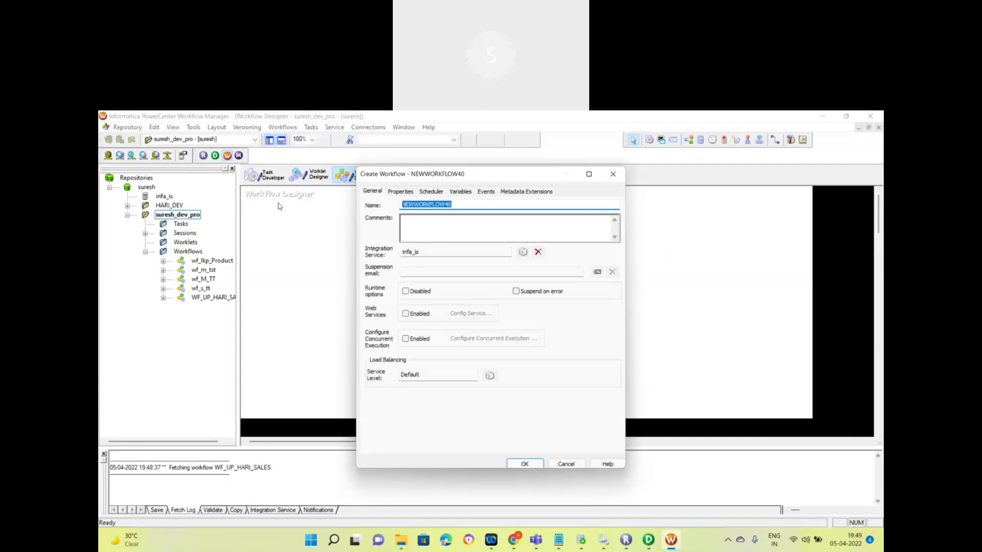
text(wf_s_m_)
drag(403, 205, 414, 205)
click(414, 204)
drag(417, 205, 420, 205)
click(430, 206)
text(Dept_Target)
click(527, 465)
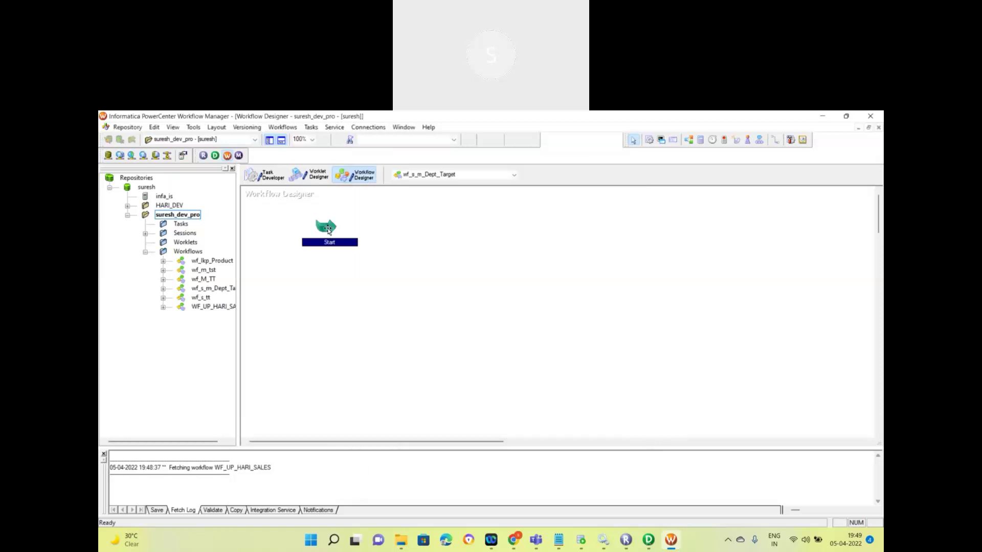
Step: Place a session on the workflow canvas using the m_Dept_Target mapping
click(387, 244)
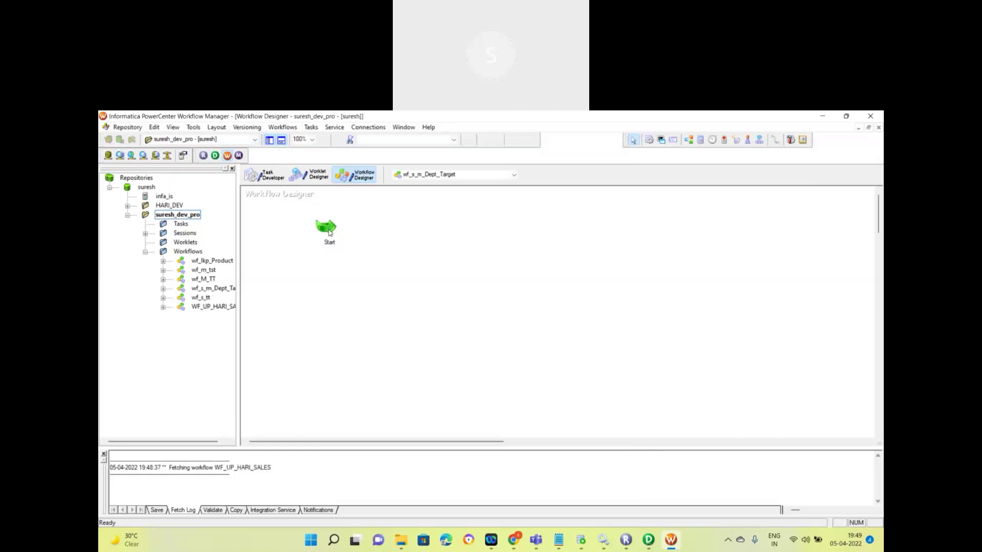
click(651, 142)
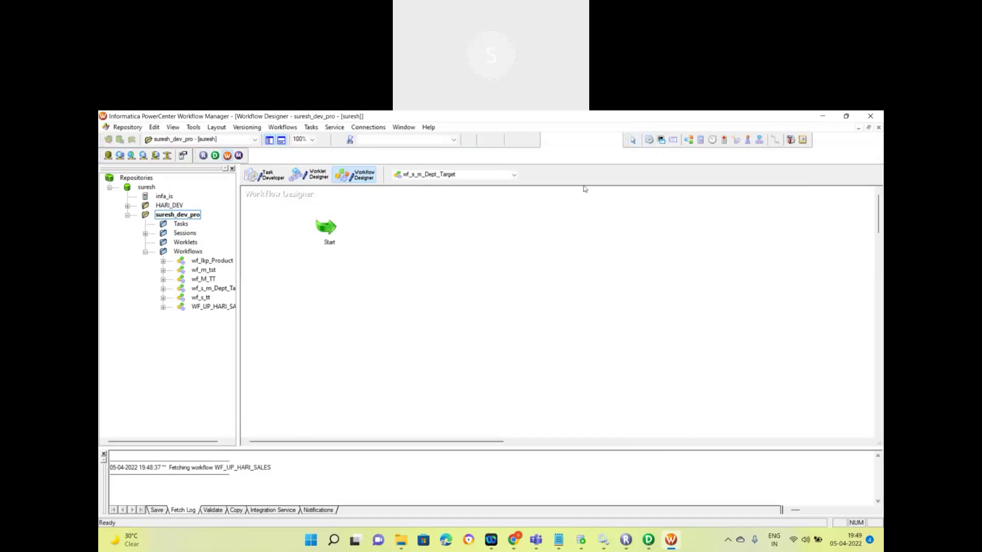
click(454, 227)
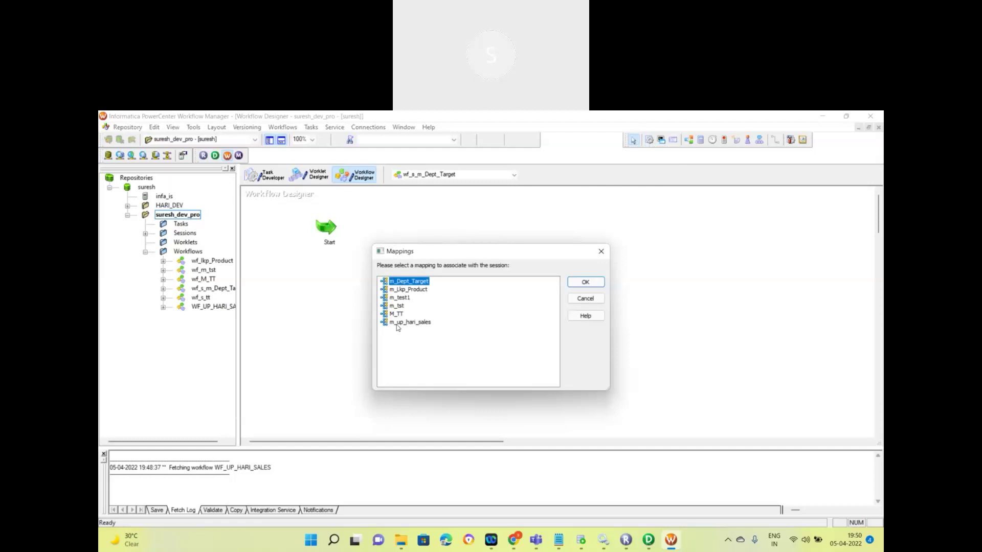
click(407, 289)
click(403, 298)
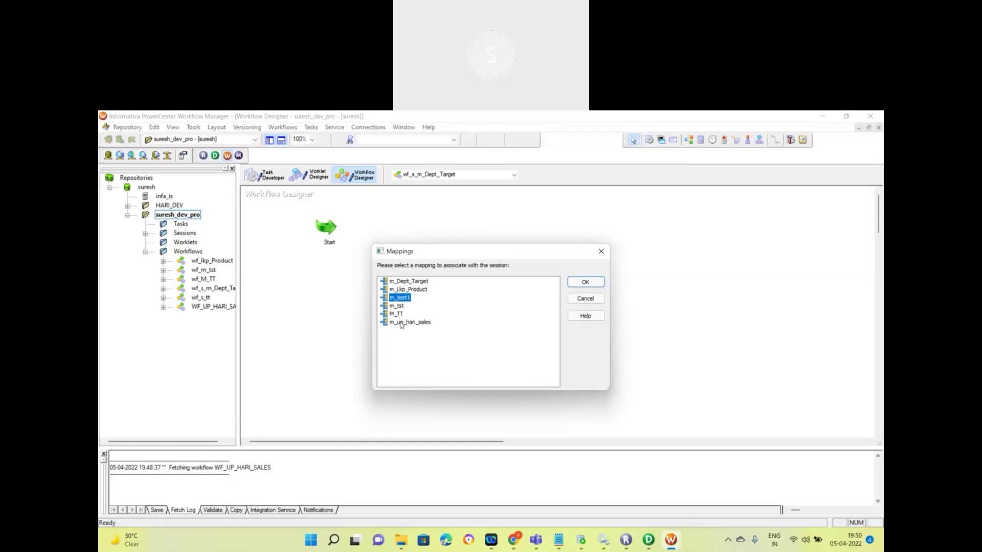
click(409, 282)
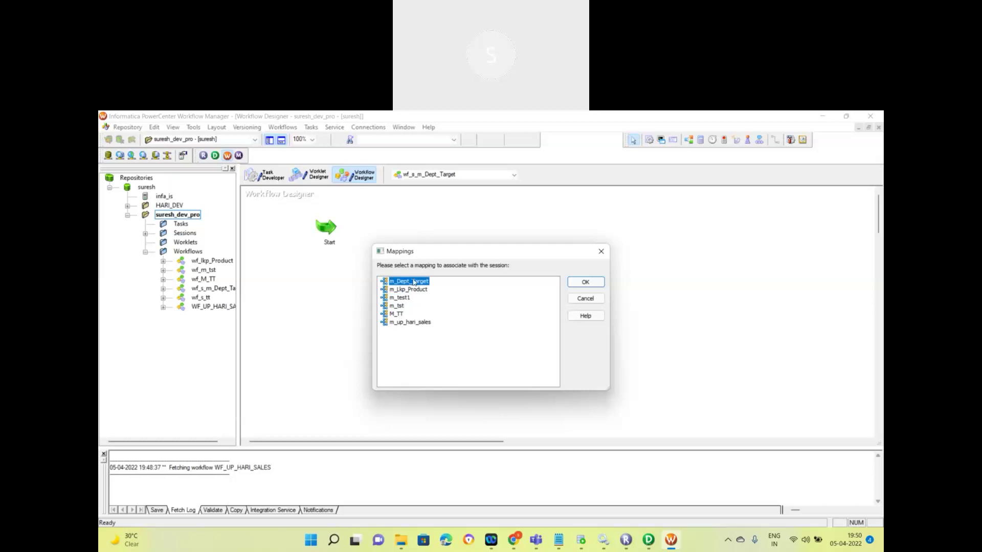
click(585, 283)
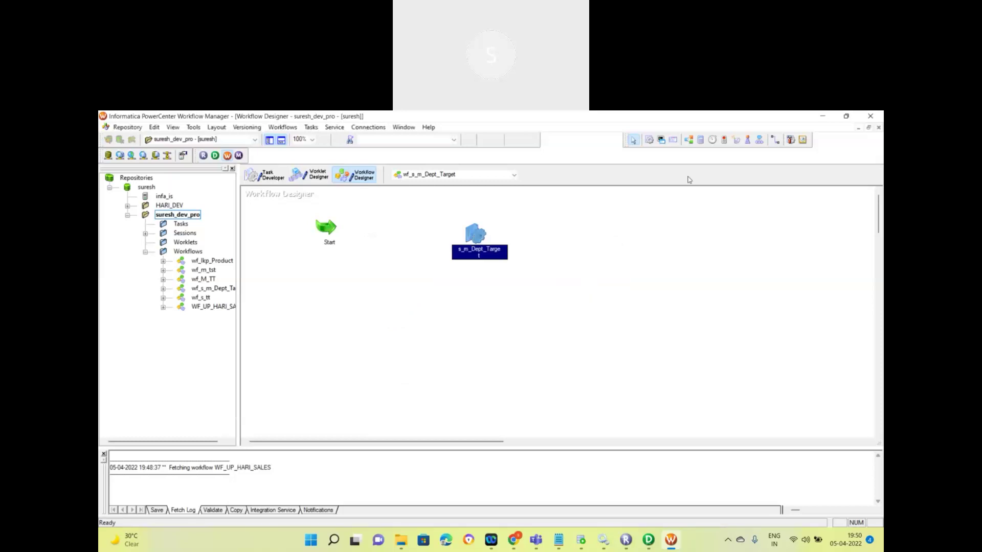
Step: Link the Start task to session s_m_Dept_Target and save the workflow
click(775, 139)
drag(330, 228, 473, 236)
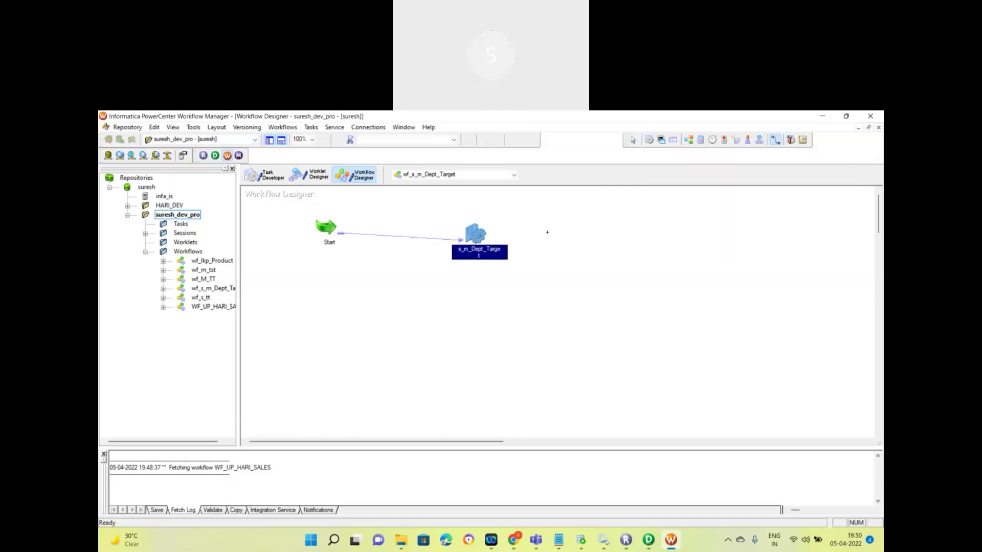
key(Escape)
key(ctrl+s)
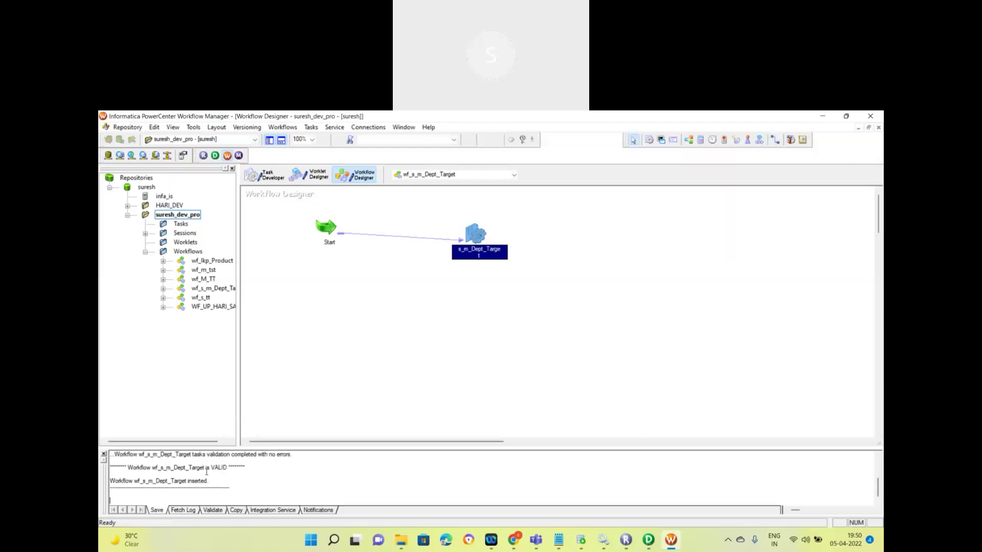
Step: Enable 'Fail parent if this task fails' on session s_m_Dept_Target
double_click(481, 233)
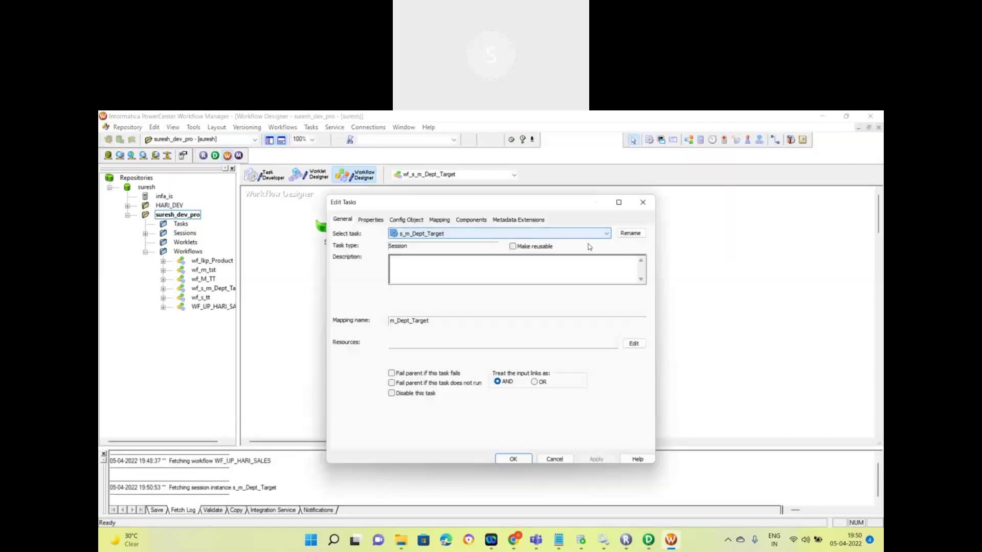
click(392, 374)
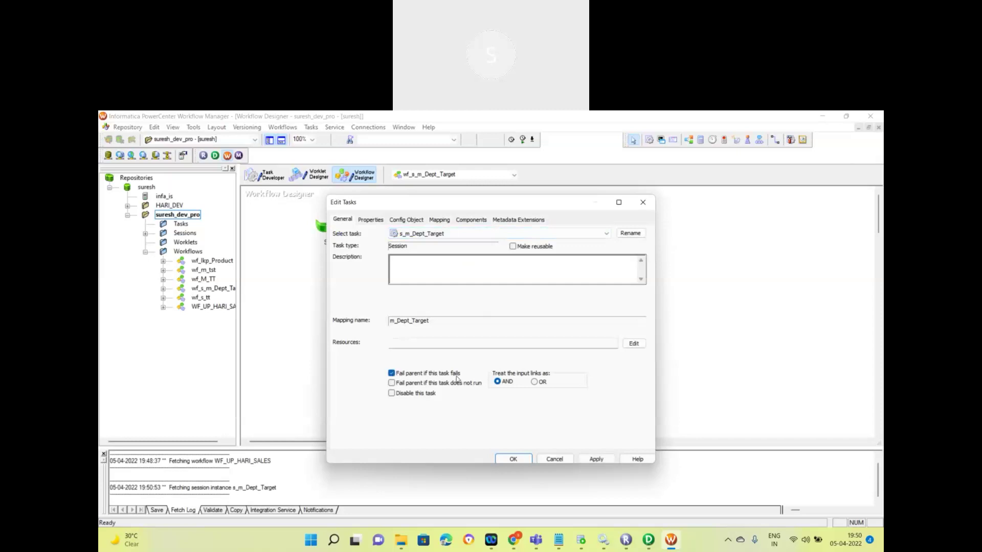
click(596, 459)
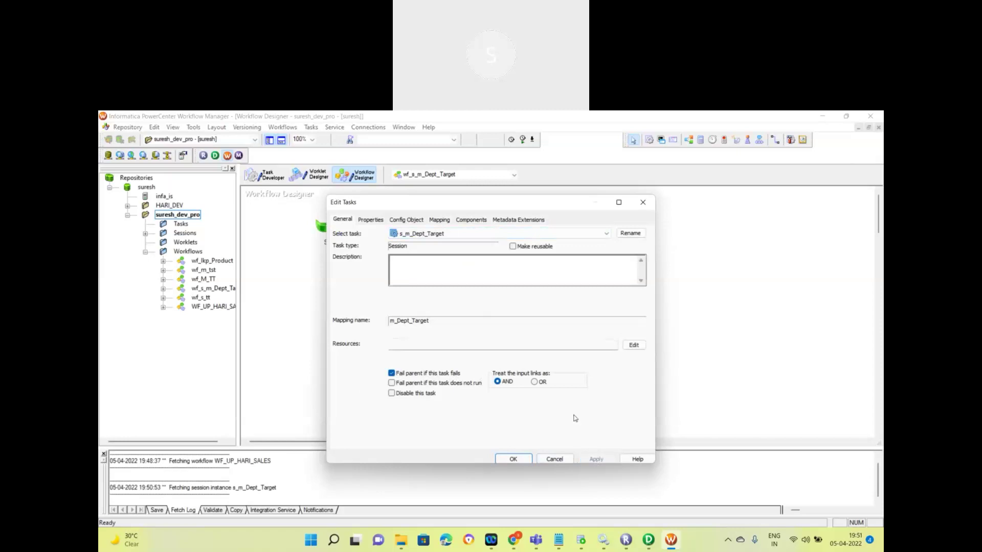
Step: On the session's Mapping tab, assign the infa connection to the DEPT_Target target
click(619, 202)
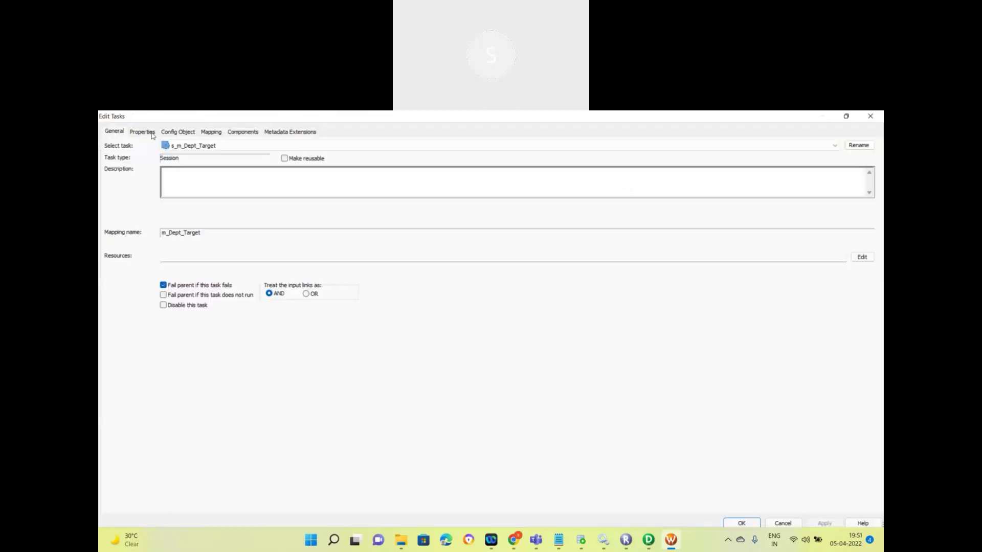
click(152, 134)
click(168, 133)
click(210, 134)
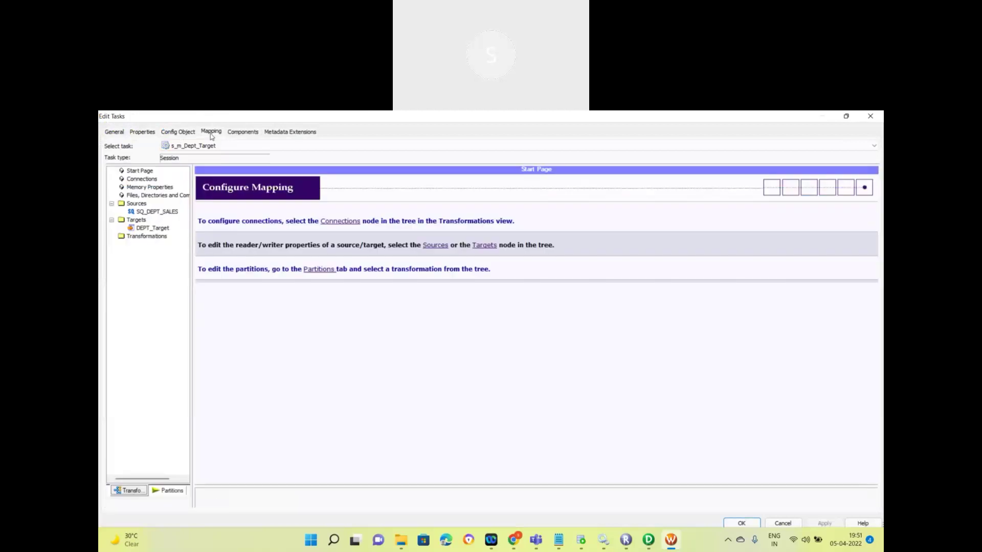
click(152, 213)
click(150, 230)
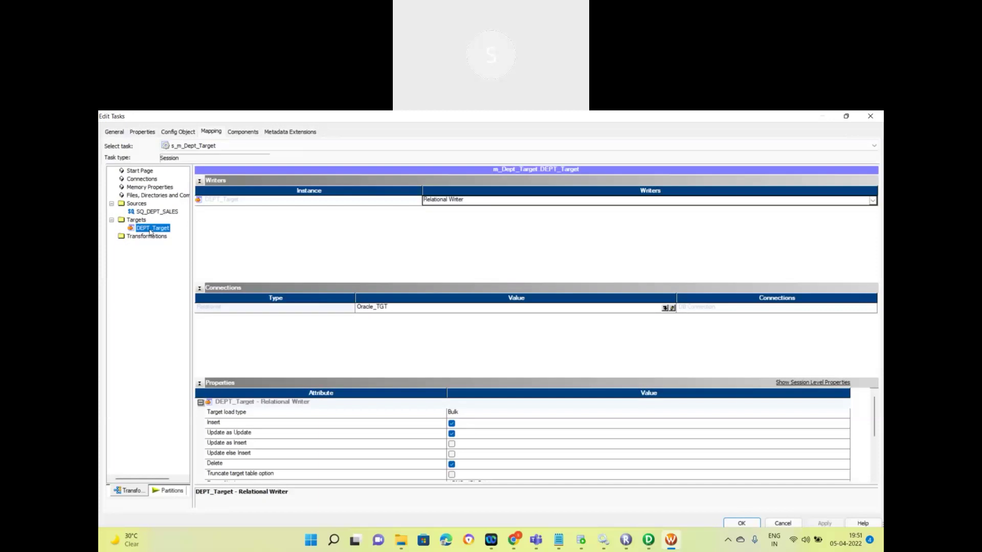
click(665, 309)
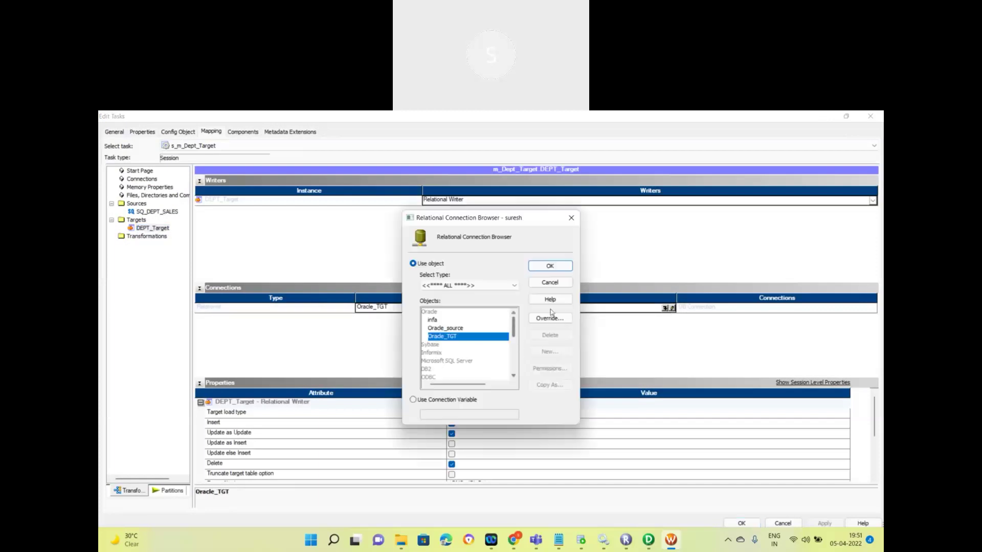
click(441, 331)
click(434, 320)
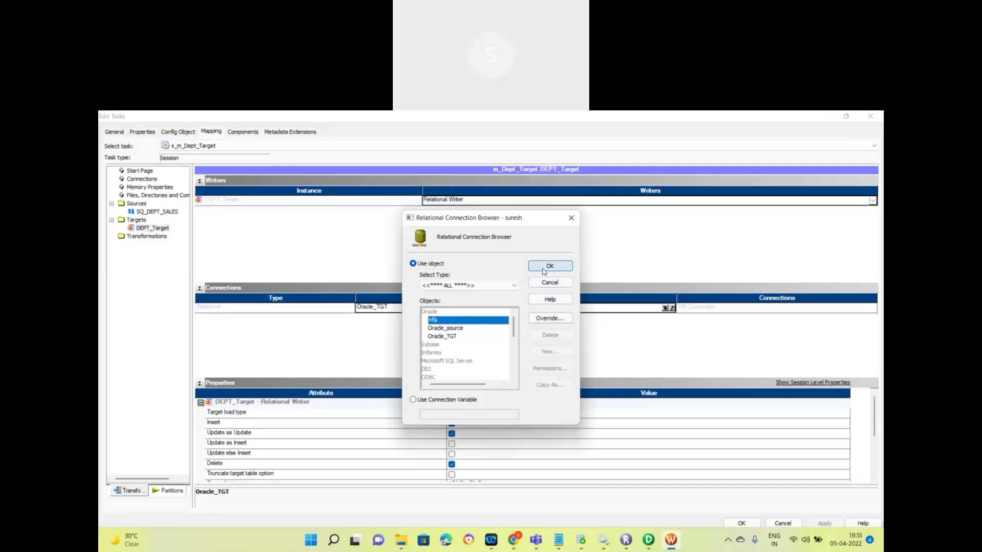
scroll(515, 358, down, 5)
drag(514, 348, 509, 320)
click(545, 267)
Step: Set the SQ_DEPT_SALES source connection to infa
click(151, 229)
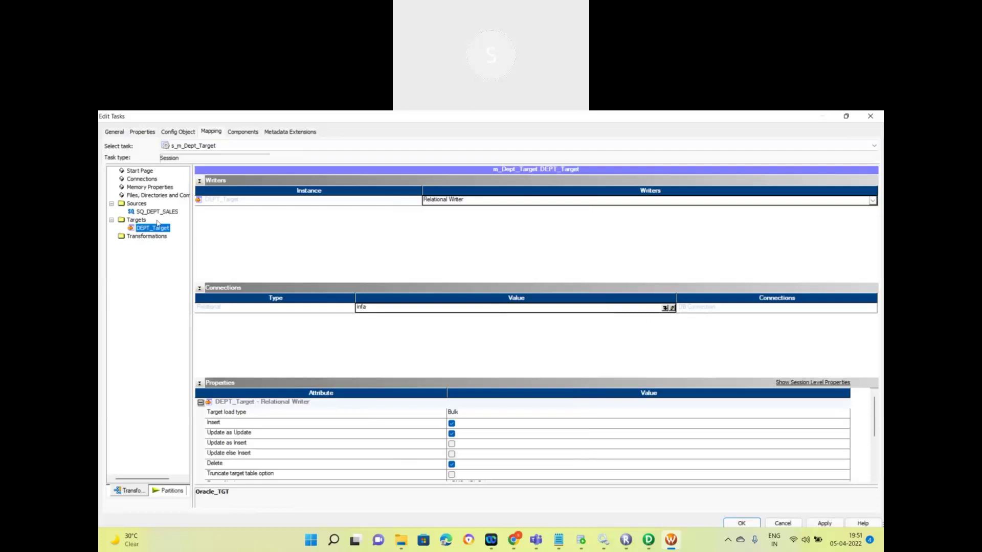
click(159, 213)
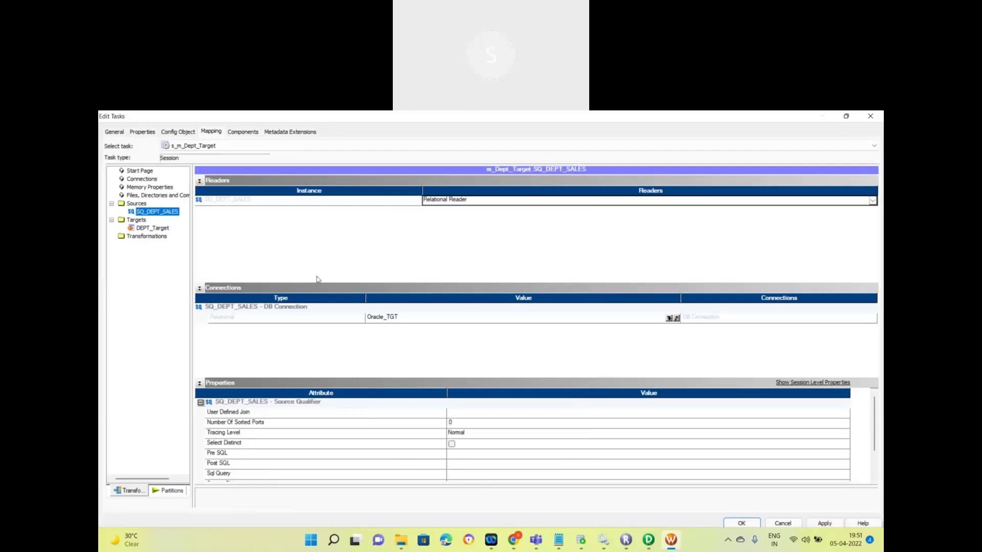
click(668, 318)
click(439, 320)
click(560, 271)
Step: Change the DEPT_Target connection to Oracle_TGT with Normal target load type
click(152, 228)
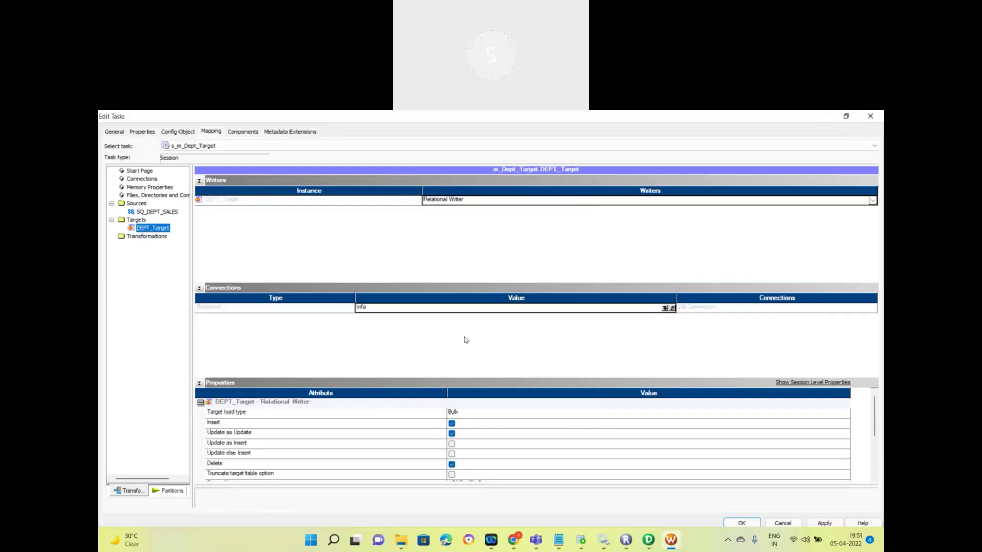
click(665, 308)
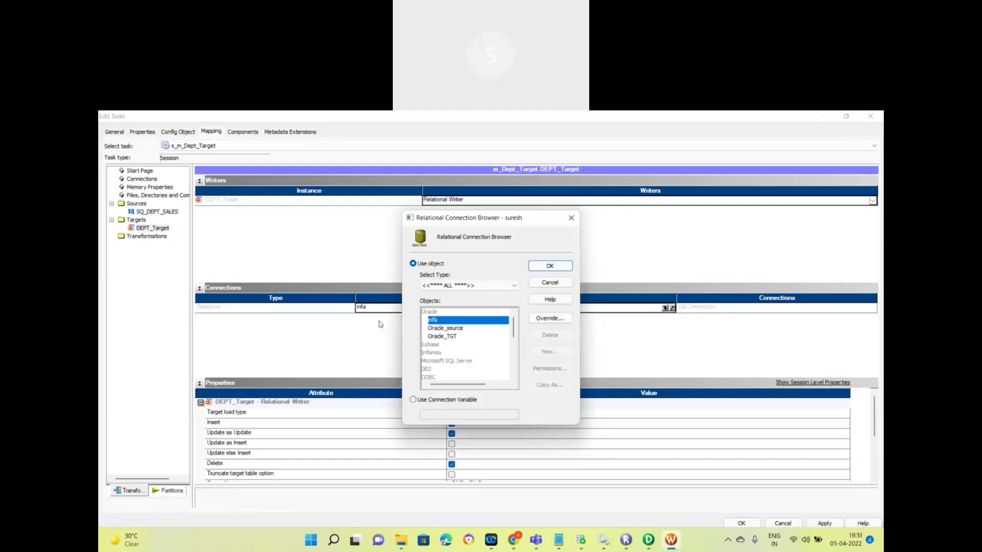
click(437, 338)
click(547, 267)
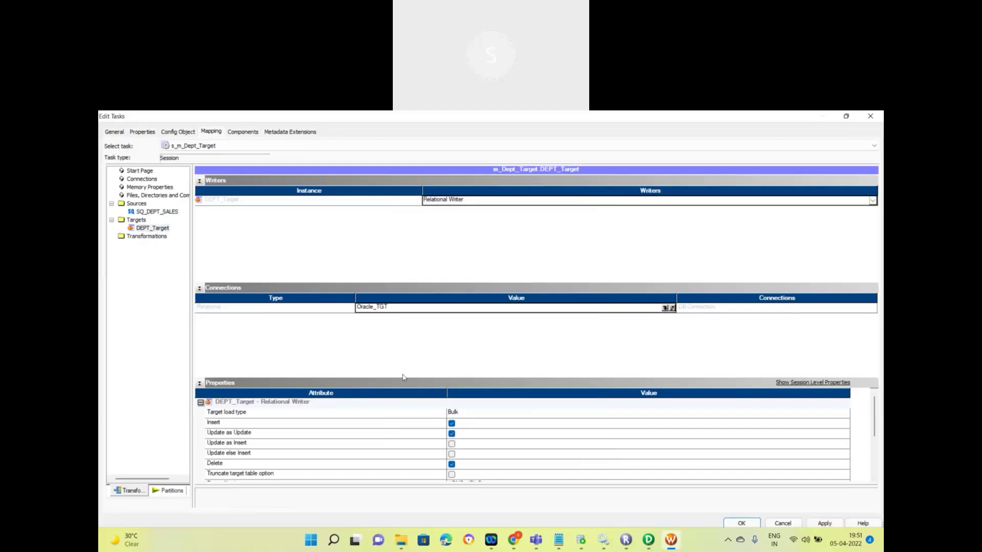
click(463, 414)
click(463, 425)
click(157, 212)
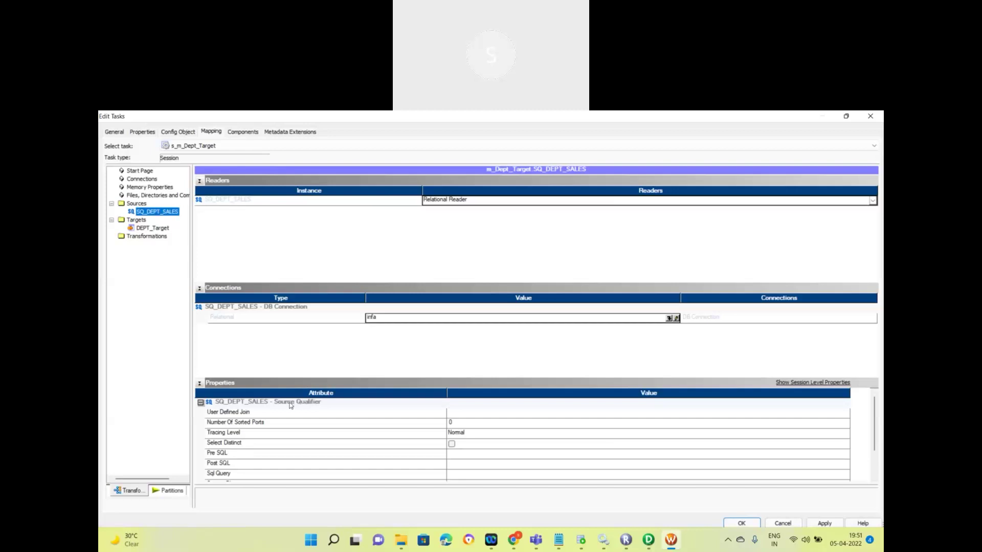